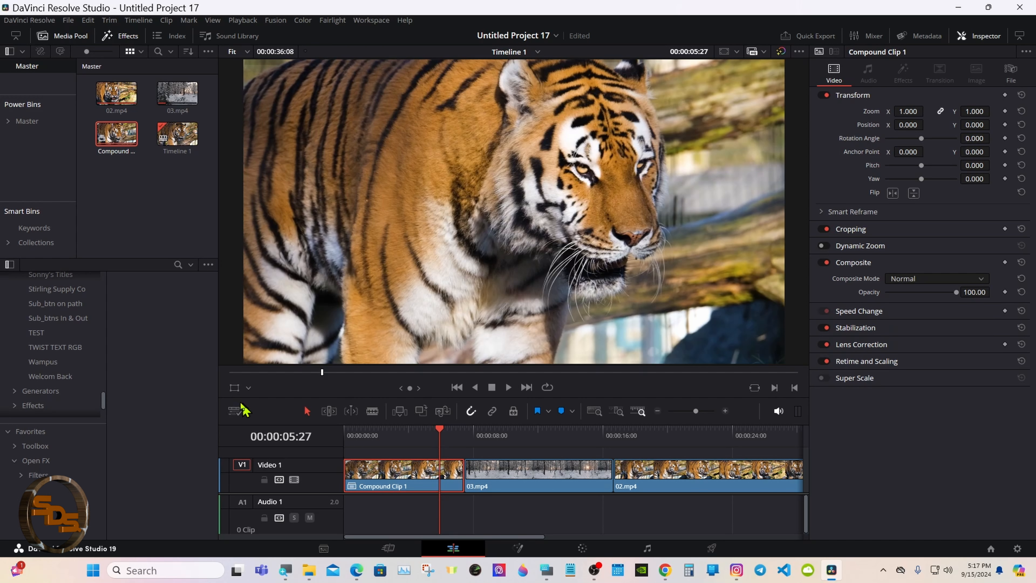
Step: Open the Video Transitions collection and try to apply Cross Dissolve at the cut between Compound Clip 1 and 03.mp4
left_click_drag(102, 416, 102, 262)
left_click(68, 295)
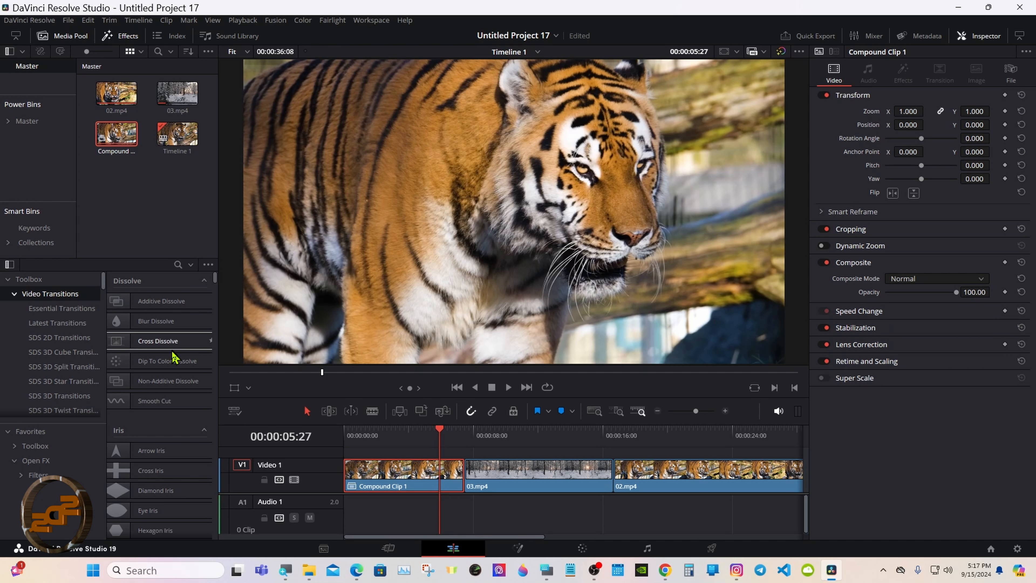
left_click_drag(169, 342, 468, 472)
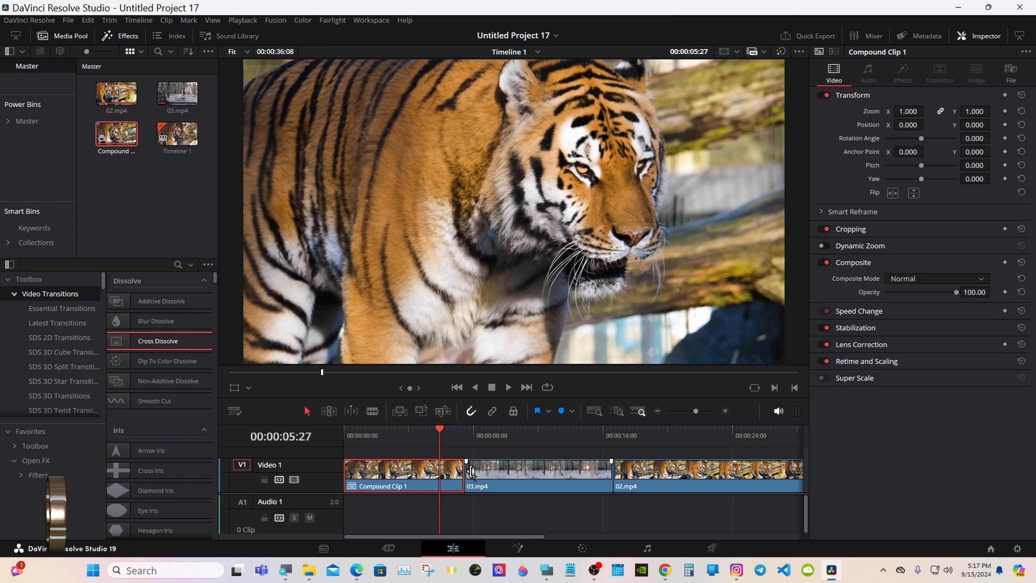
Step: Trim the start of 03.mp4 and the end of Compound Clip 1, closing the gaps before 03.mp4 and 02.mp4
left_click_drag(472, 472, 492, 474)
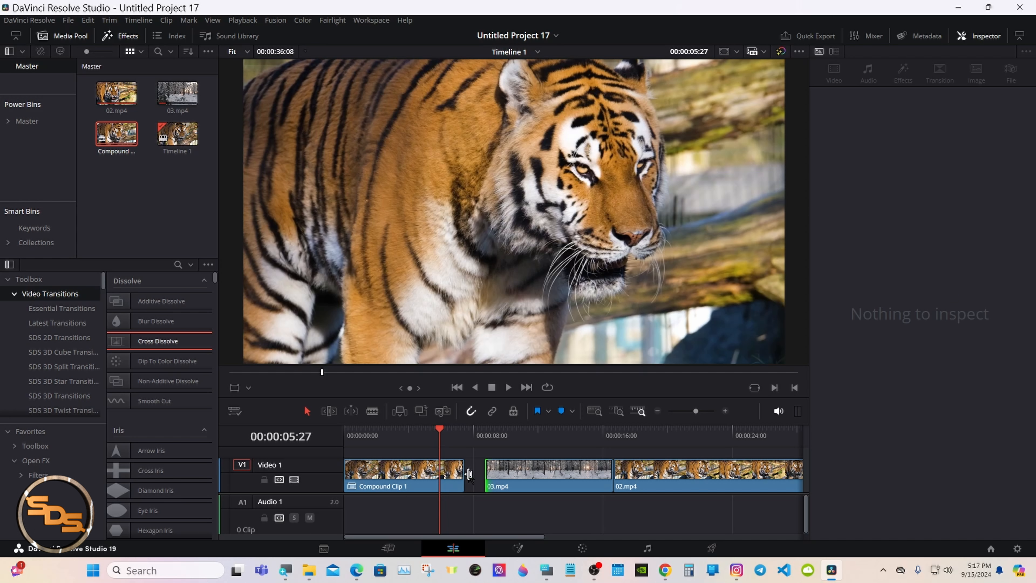
left_click_drag(463, 474, 443, 475)
left_click_drag(510, 484, 447, 475)
left_click(431, 468)
left_click(518, 482)
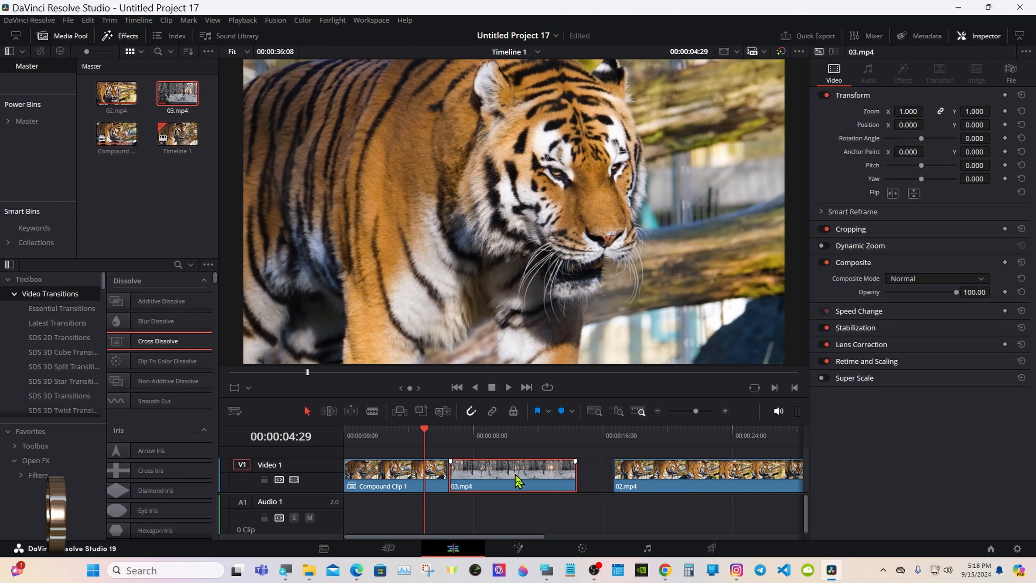
left_click(649, 478)
left_click_drag(648, 477, 612, 478)
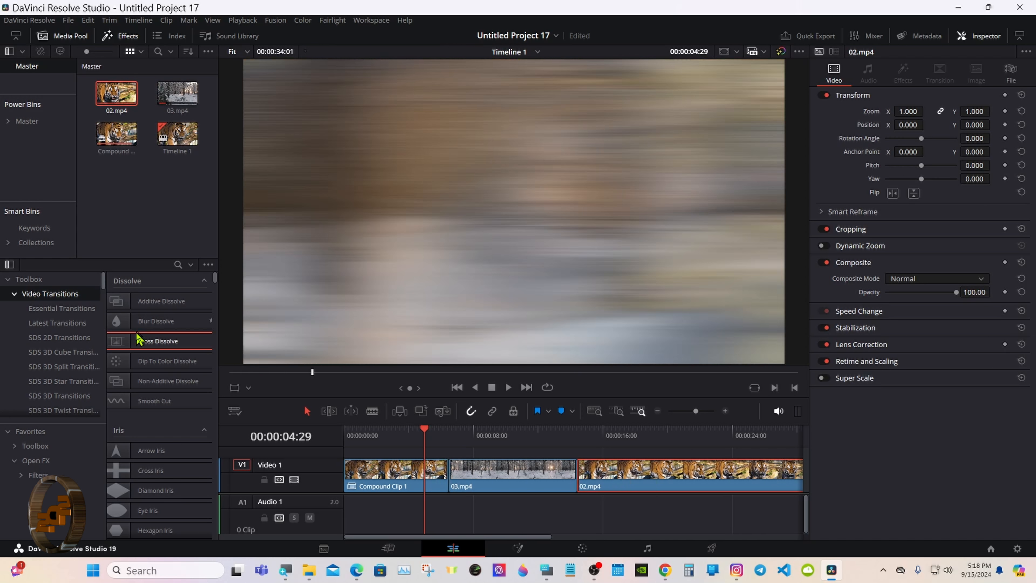
Step: Apply a Cross Dissolve between Compound Clip 1 and 03.mp4 and convert it to a Fusion Cross Dissolve
left_click_drag(143, 341, 443, 469)
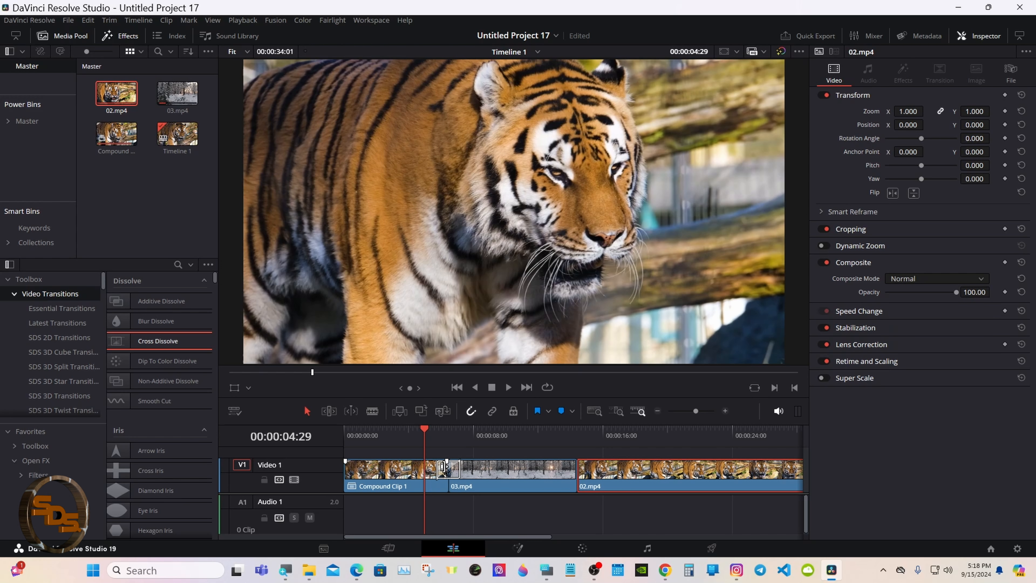
left_click(443, 470)
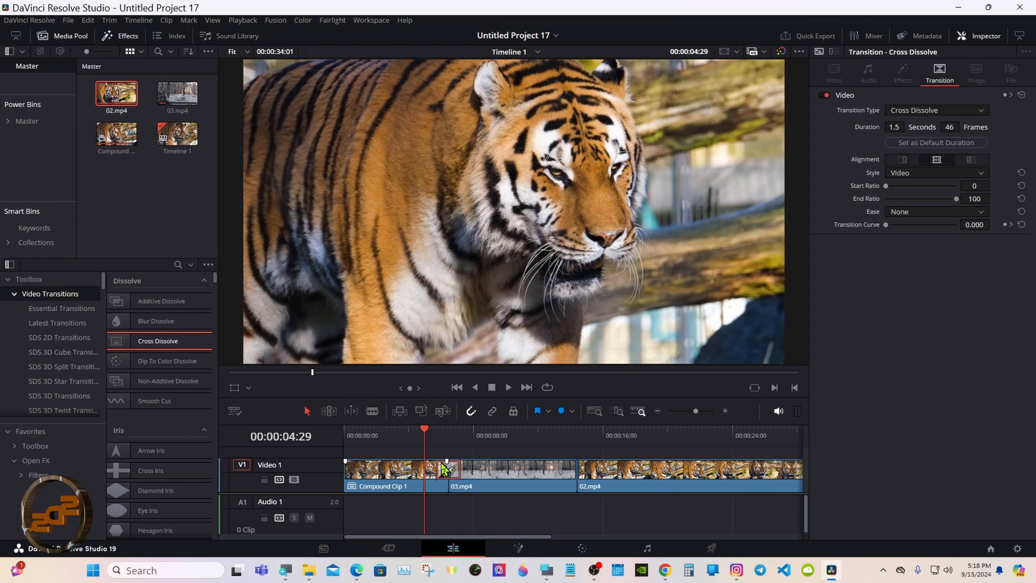
right_click(443, 473)
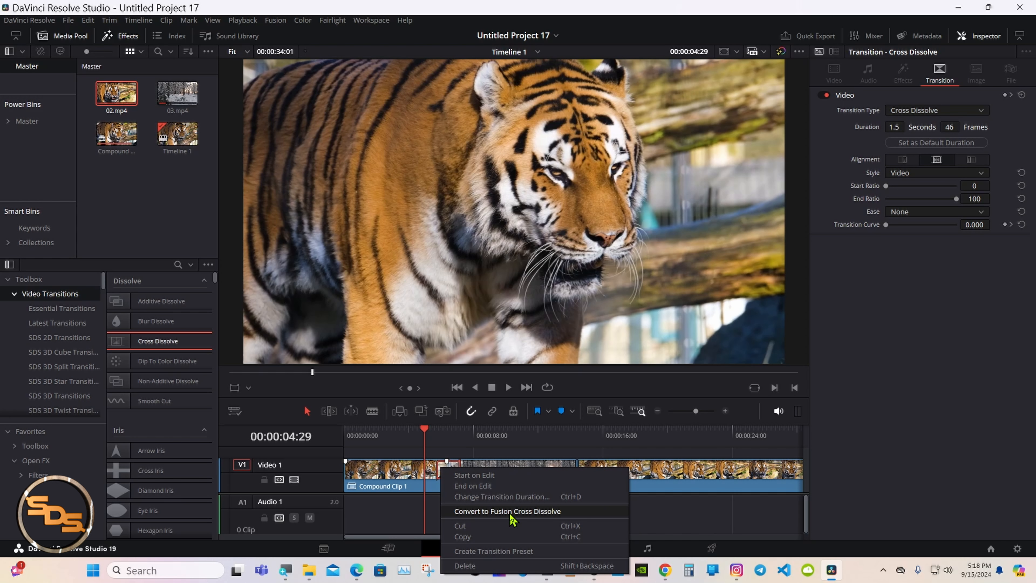
left_click(512, 512)
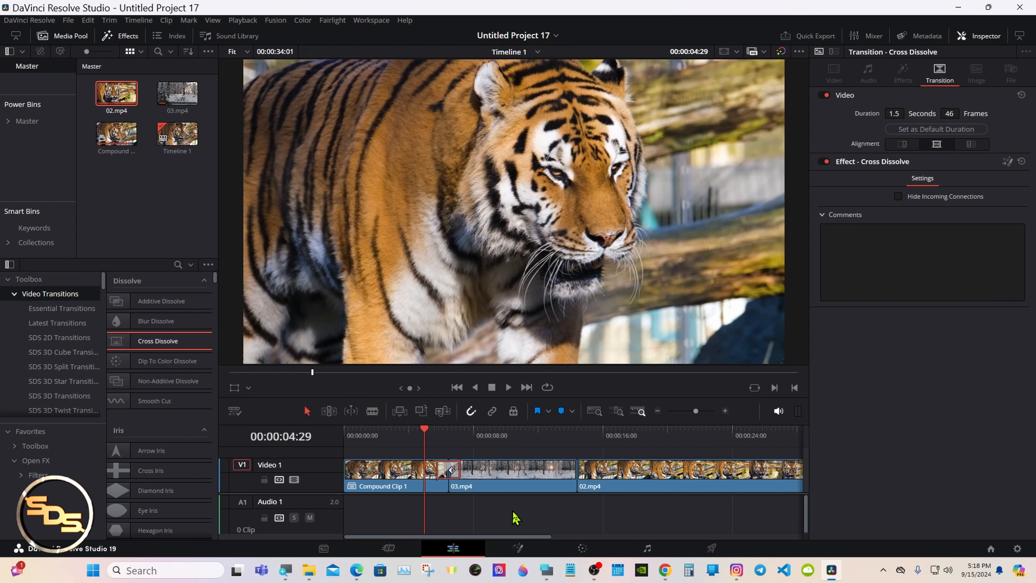
Step: Place the playhead on the cut between Compound Clip 1 and 03.mp4 and open its Cross Dissolve transition in Fusion
left_click(449, 448)
left_click(443, 469)
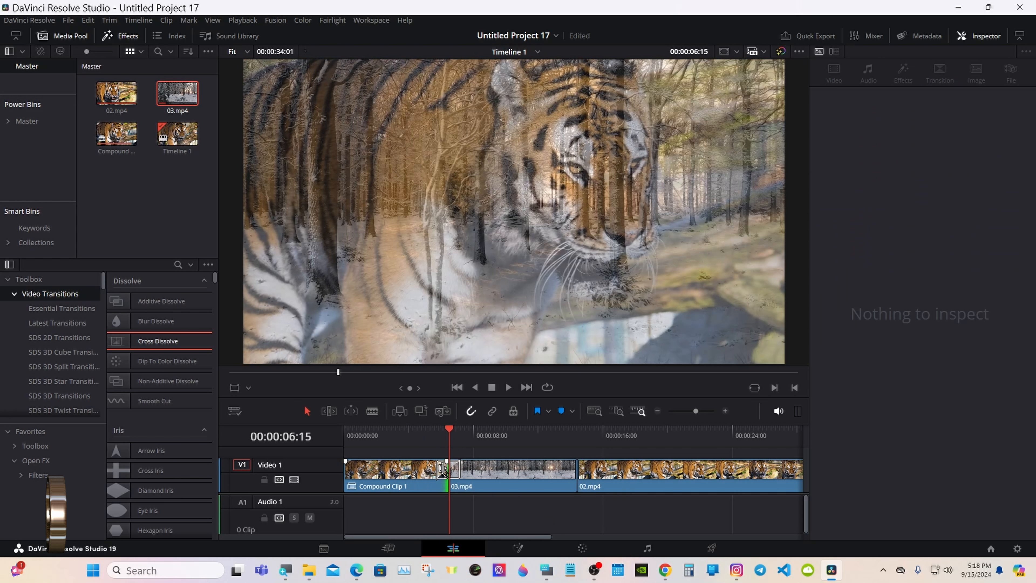
left_click(441, 469)
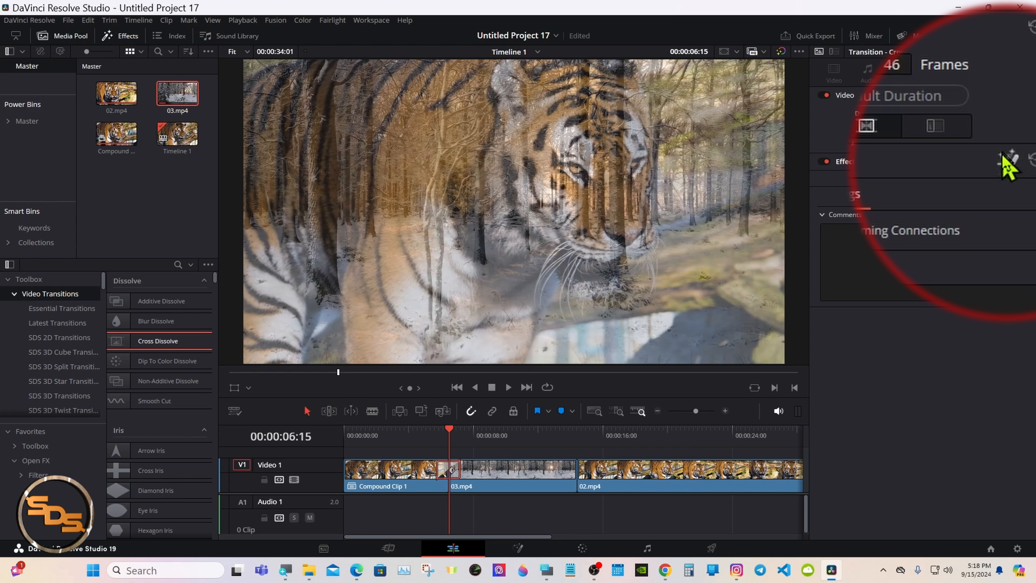
left_click(1004, 175)
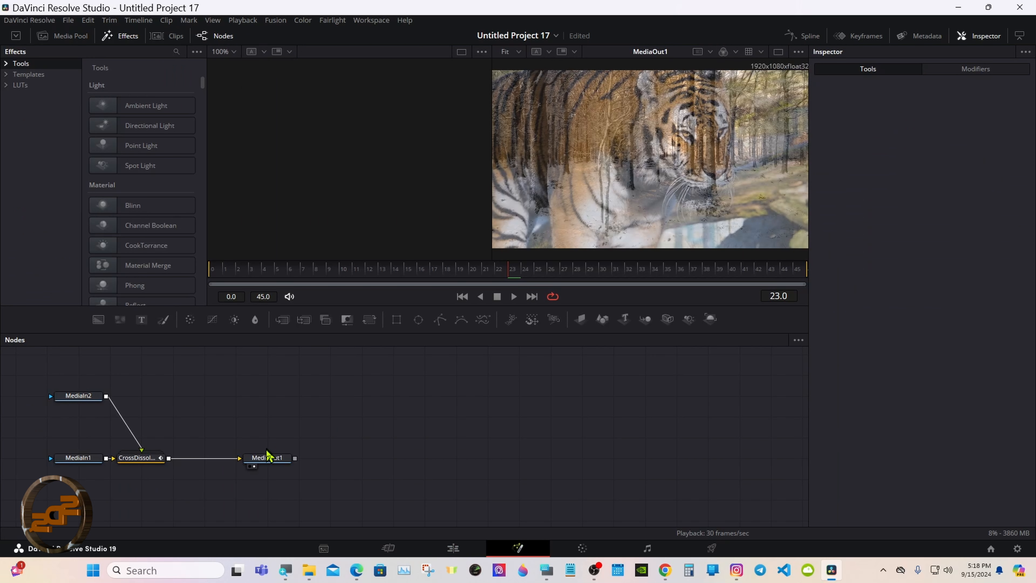
Step: Move MediaOut1 well away from the input nodes, then pull out the CrossDissolve node and delete it
left_click_drag(289, 465, 698, 445)
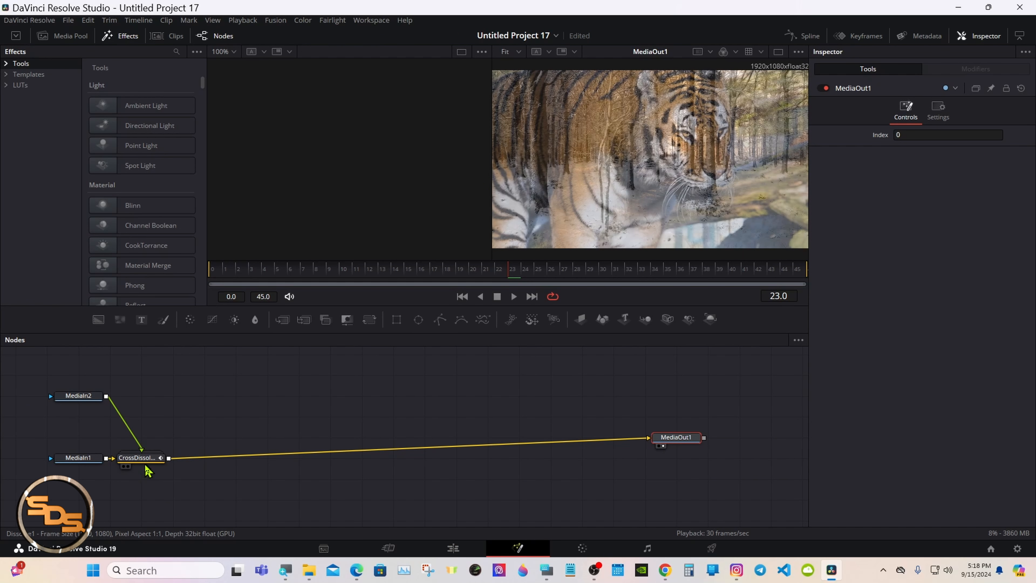
left_click_drag(147, 463, 431, 435)
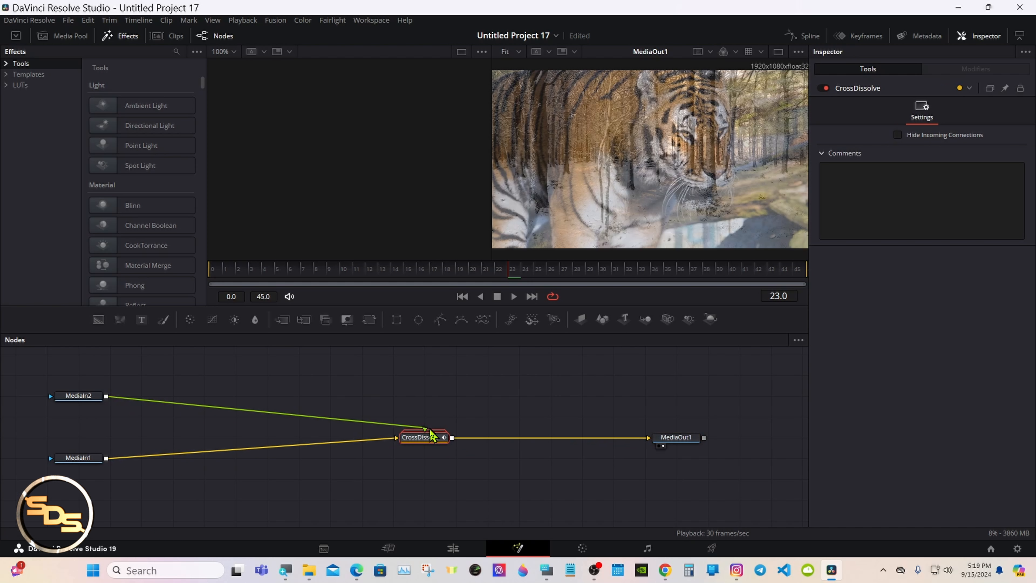
right_click(431, 437)
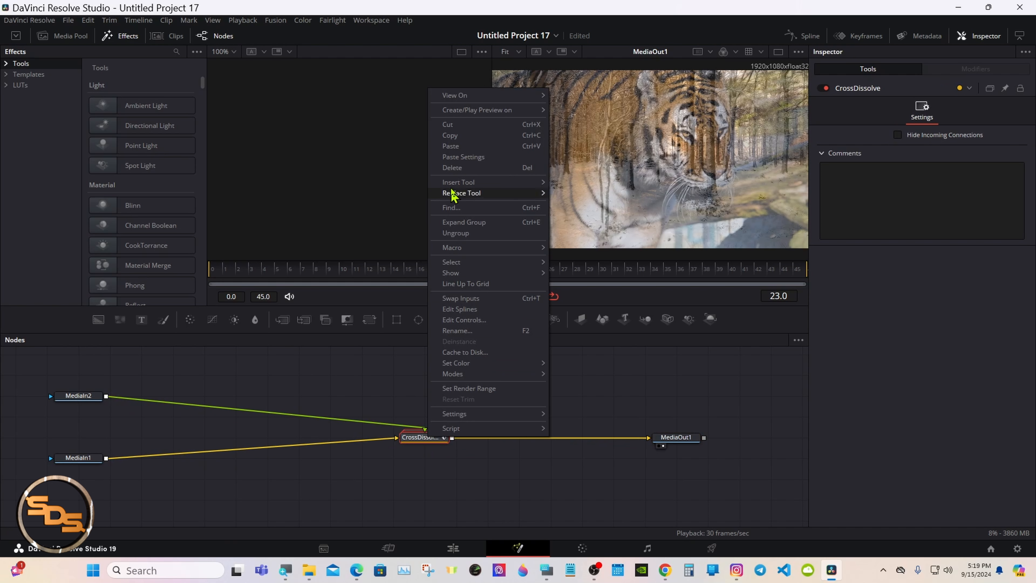
left_click(453, 167)
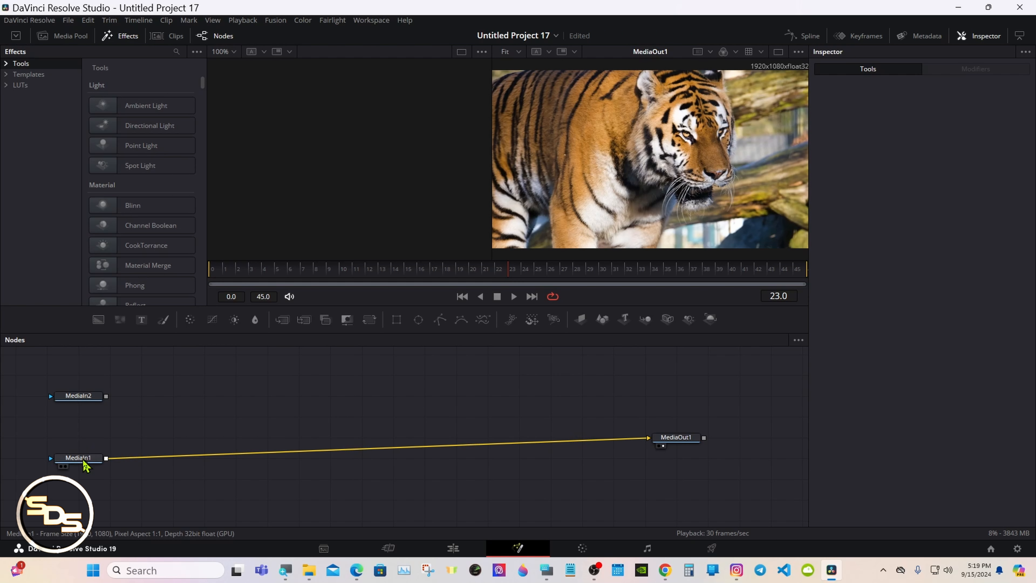
Step: Reposition MediaIn1 level with MediaOut1 and MediaIn2 beneath it, then disconnect MediaIn1 from MediaOut1
left_click_drag(85, 464, 180, 444)
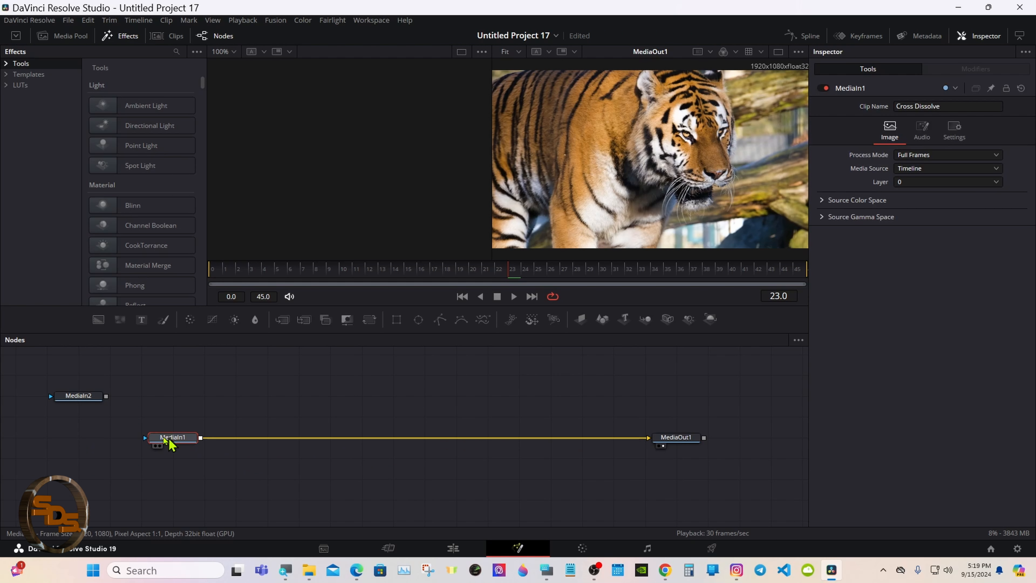
left_click_drag(89, 402, 188, 502)
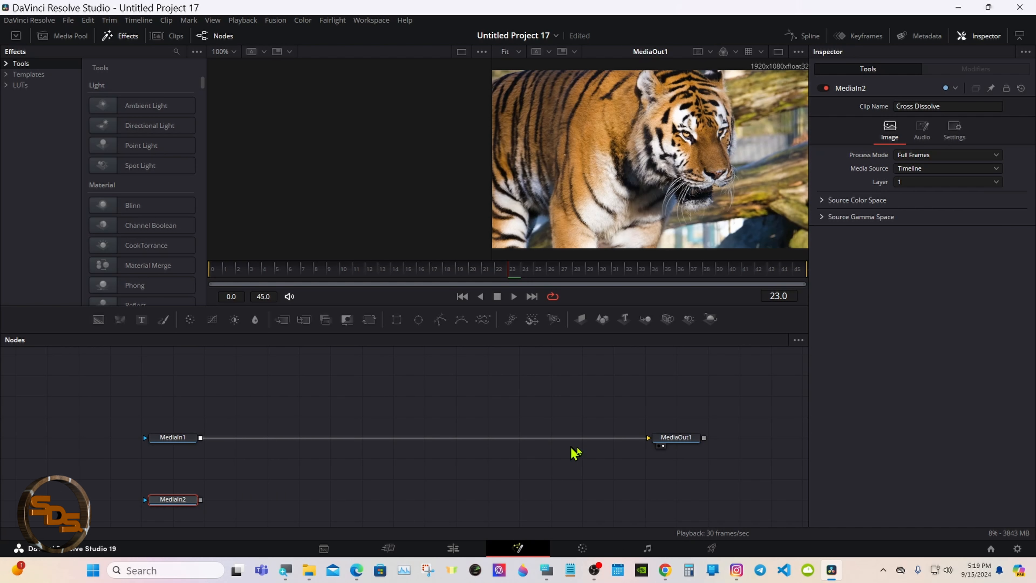
left_click(607, 444)
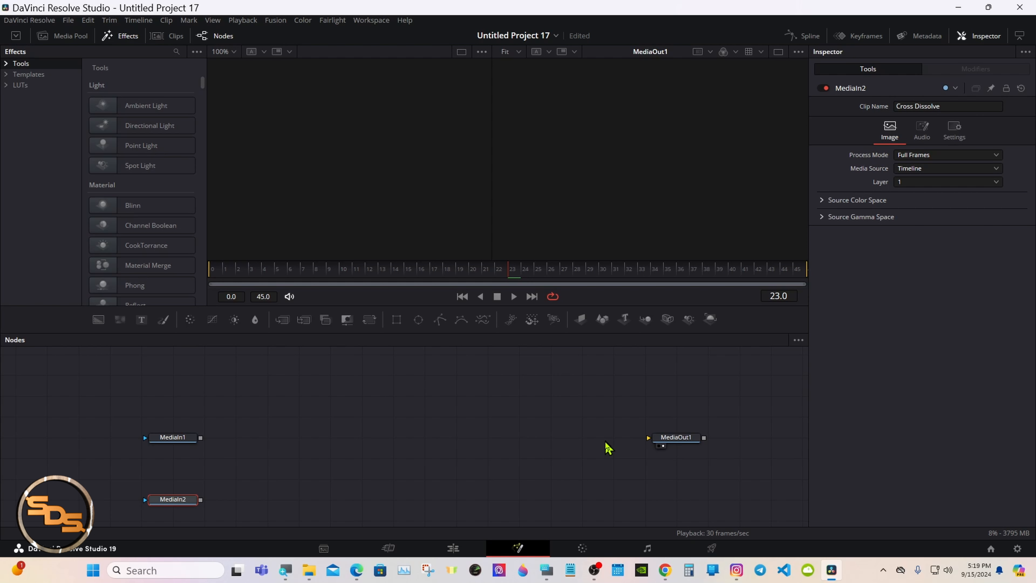
Step: Open the on-screen keyboard and use the Select Tool search to add a Cube 3D node between the input nodes and MediaOut1
left_click(547, 570)
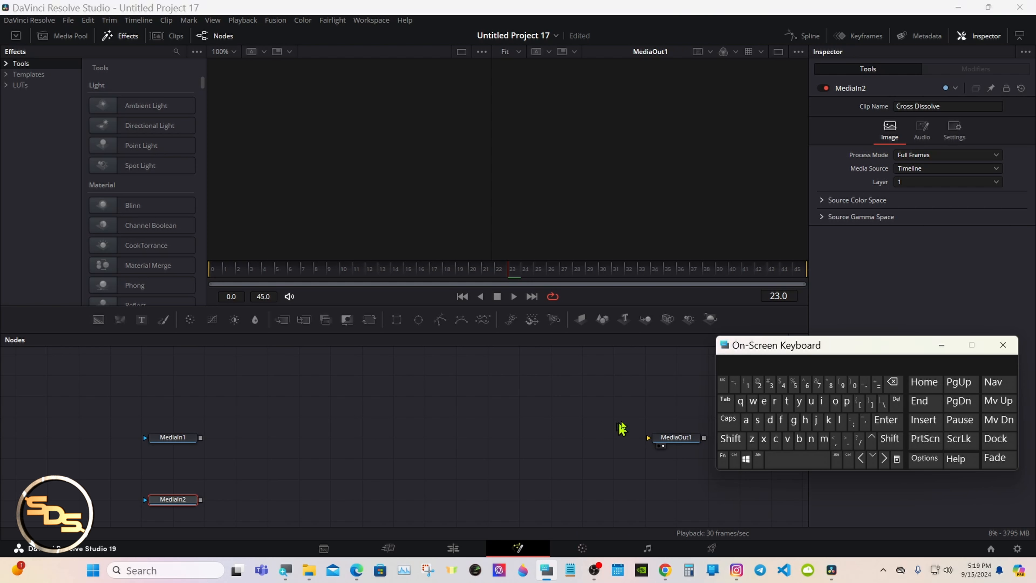
left_click_drag(746, 347, 728, 403)
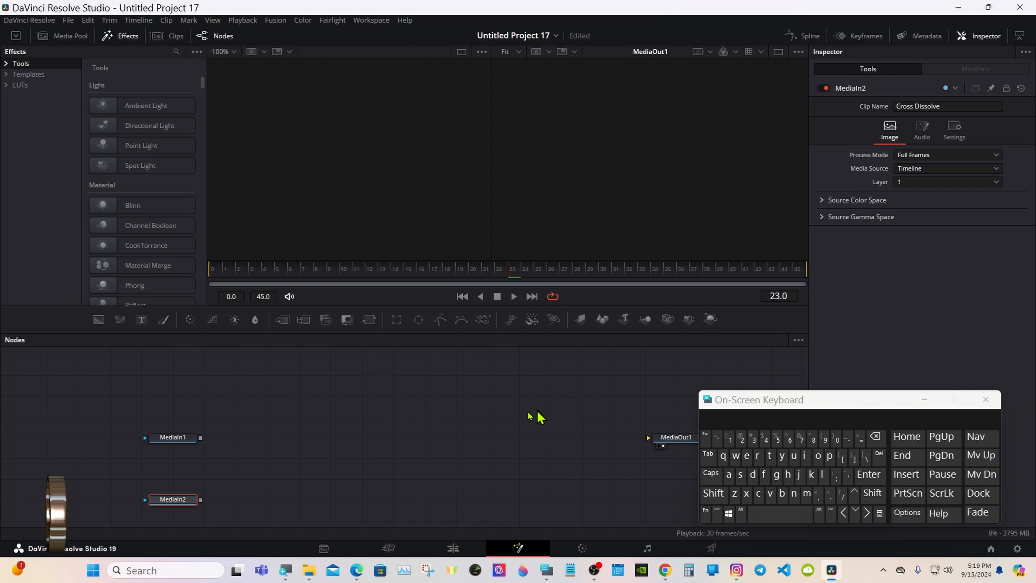
left_click(356, 441)
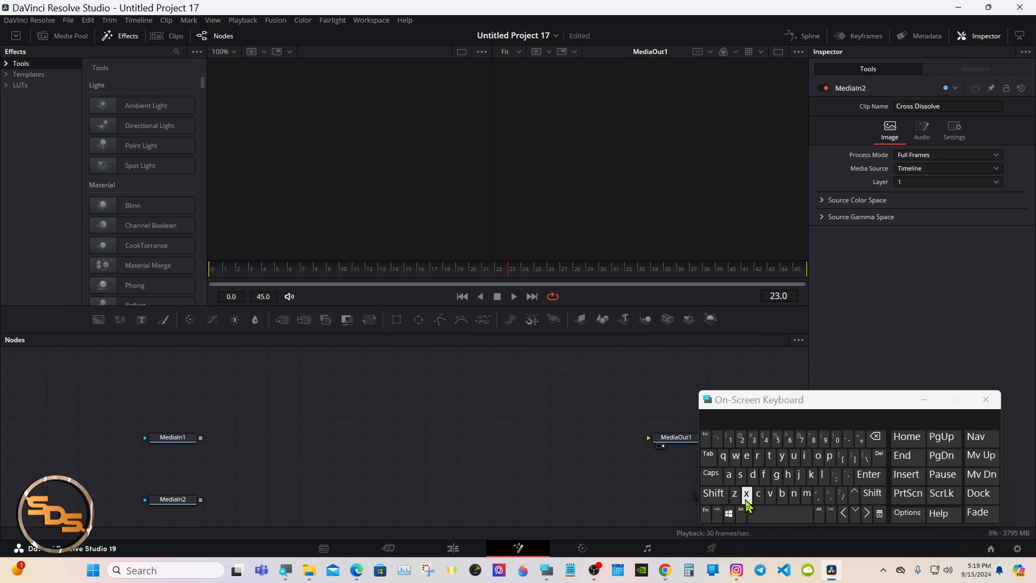
left_click(713, 494)
left_click(771, 515)
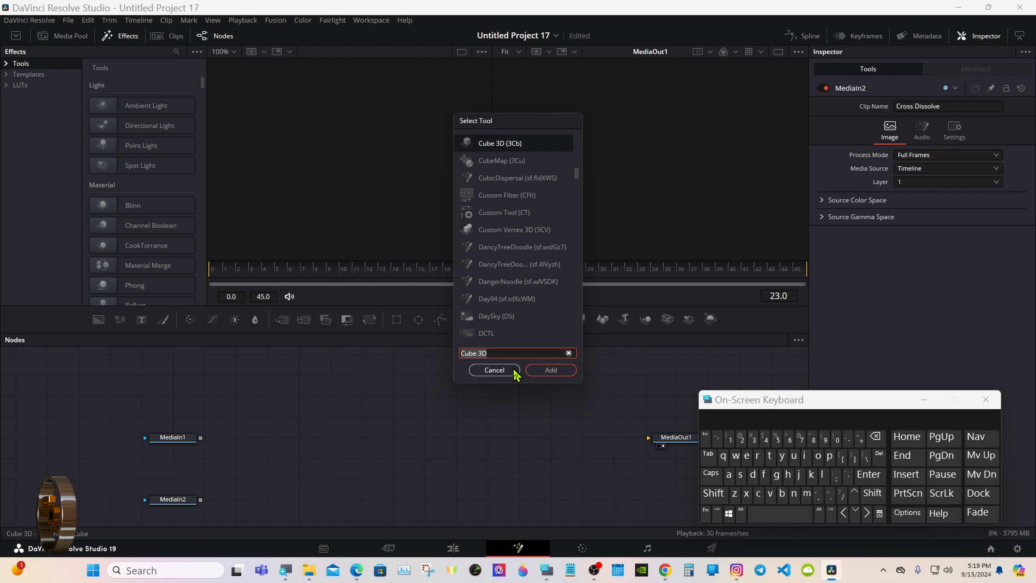
left_click(532, 370)
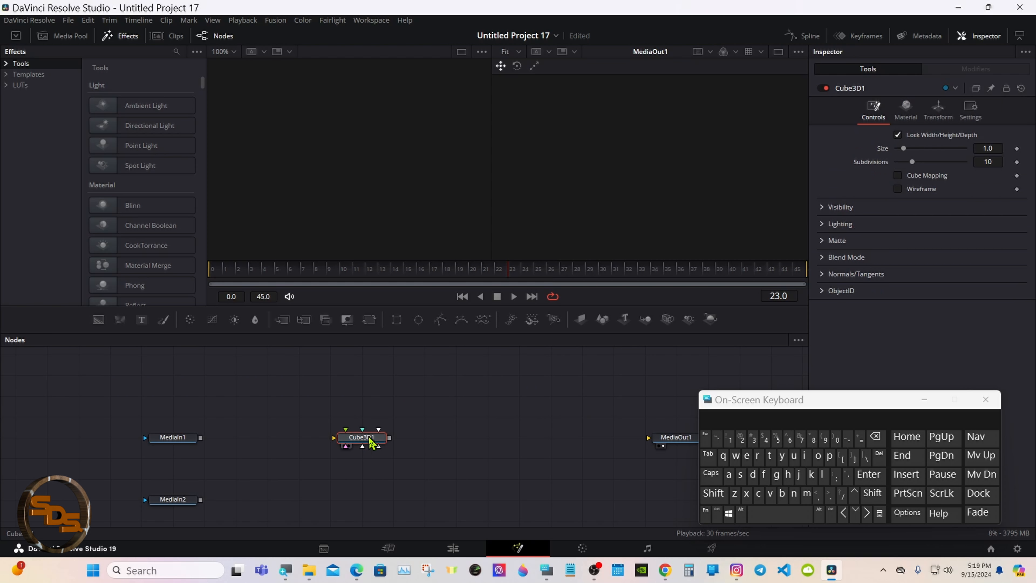
Step: Add a Renderer 3D node after Cube3D1, place it just before MediaOut1, and minimize the on-screen keyboard
left_click(711, 319)
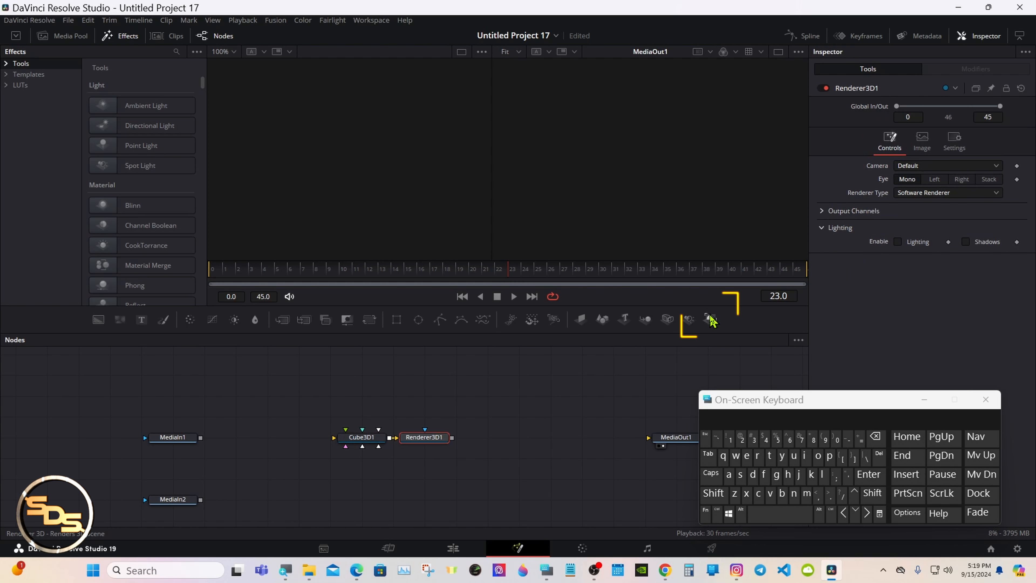
left_click_drag(414, 445, 602, 445)
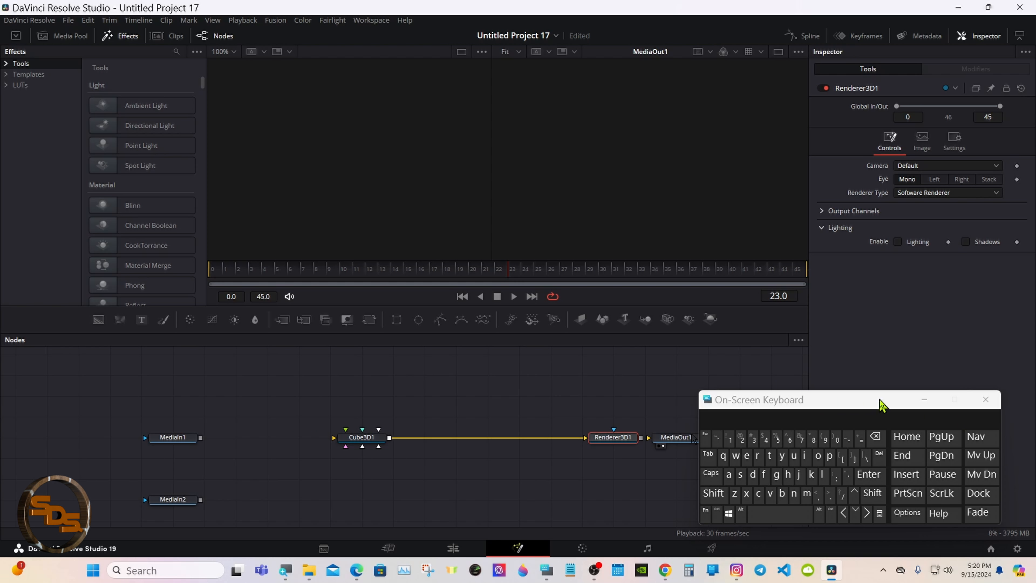
left_click(924, 404)
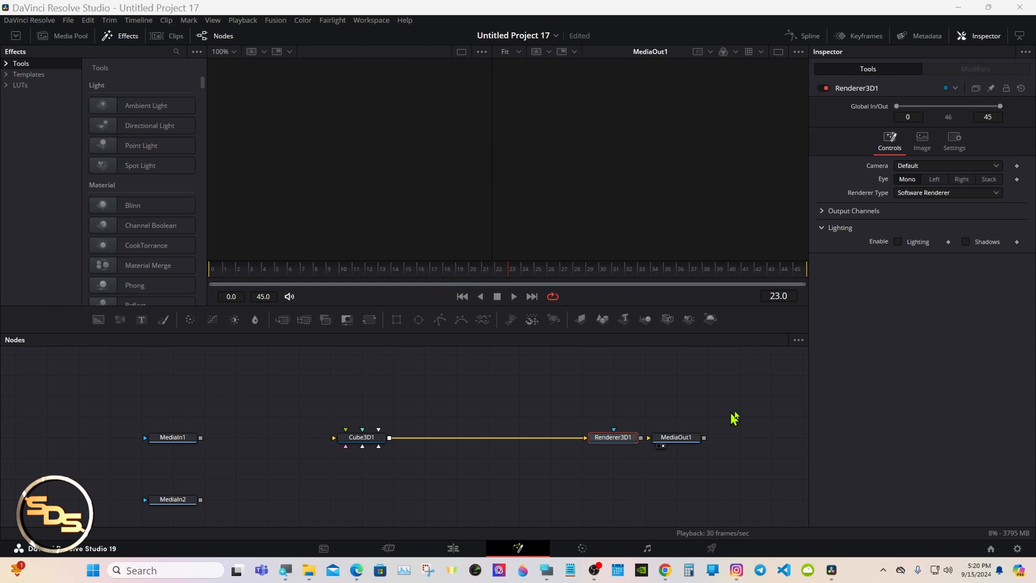
Step: Set Renderer3D1 to use the Hardware Renderer and connect its output to MediaOut1
left_click(912, 212)
left_click(912, 223)
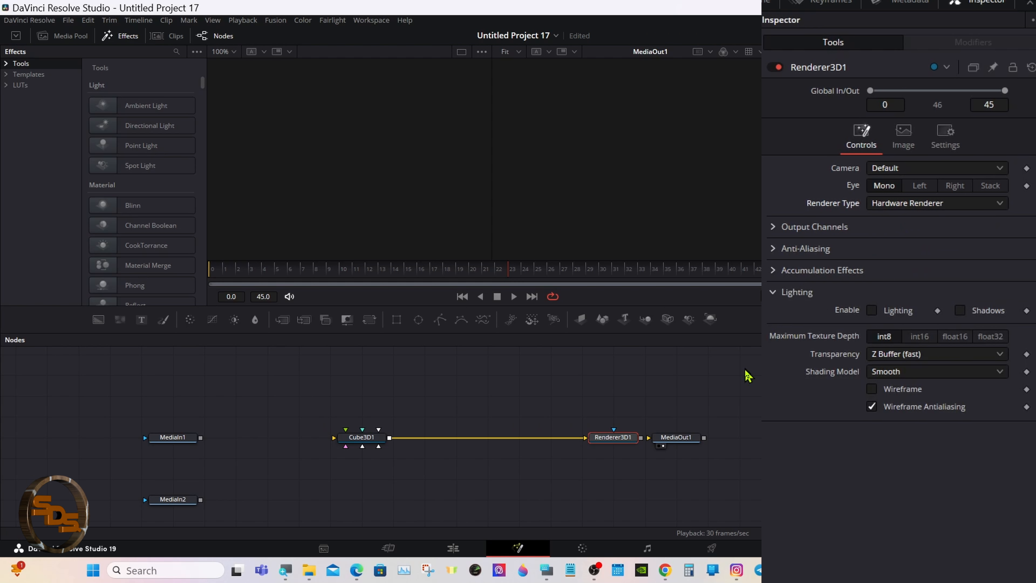
left_click(668, 442)
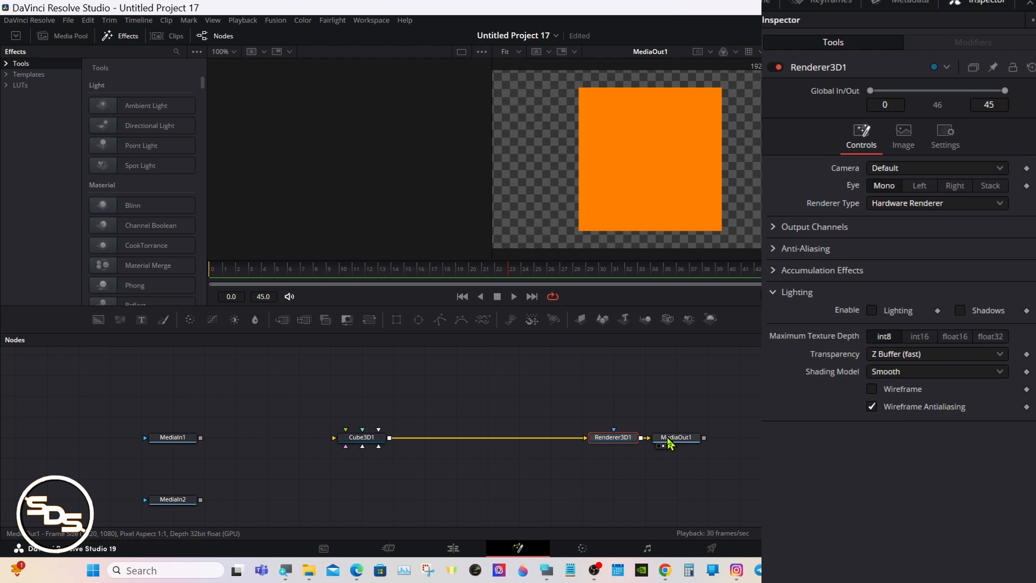
Step: Show Cube3D1 in the empty viewer and rotate the perspective view to face the front of the cube
left_click_drag(351, 439, 356, 183)
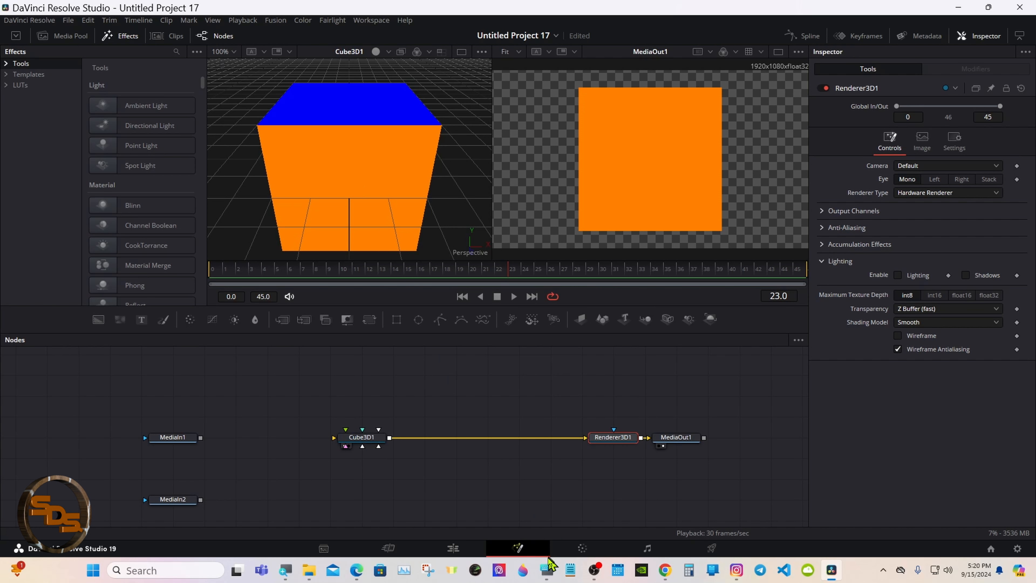
left_click(547, 569)
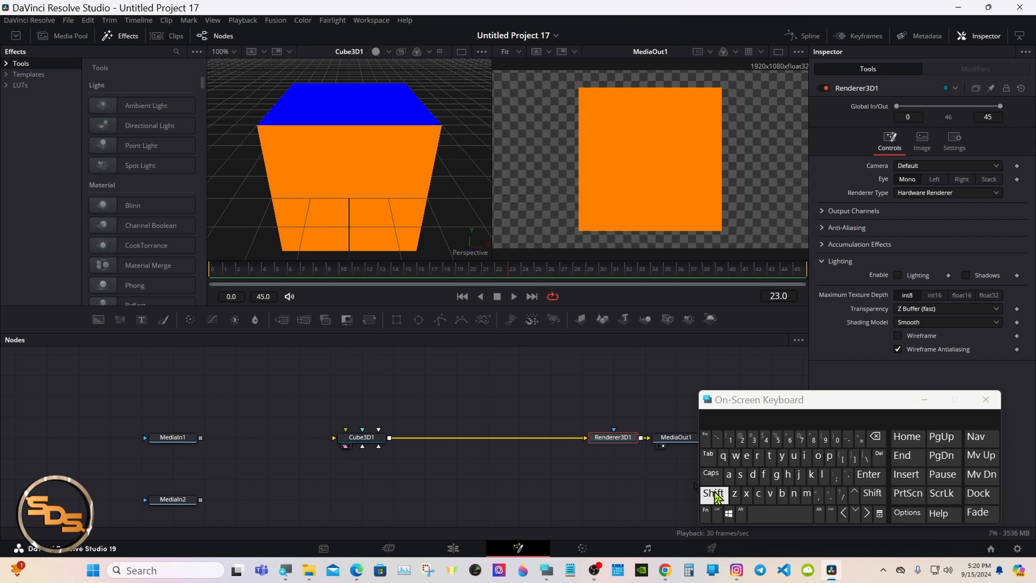
left_click(703, 495)
left_click_drag(323, 228, 262, 216)
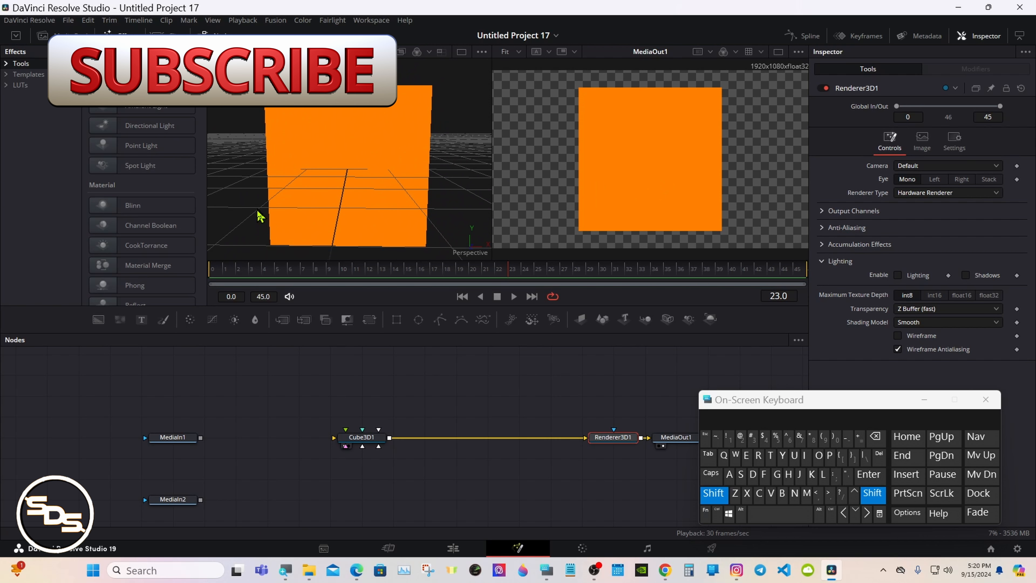
left_click(714, 494)
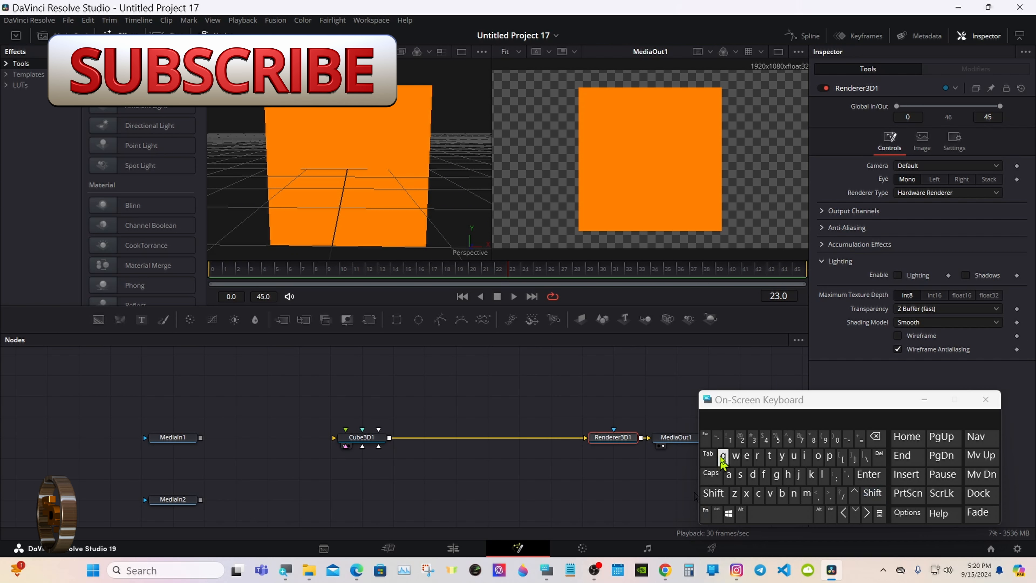
Step: Shift the on-screen keyboard aside and move Renderer3D1 closer to Cube3D1 in the node graph
left_click_drag(725, 413, 683, 411)
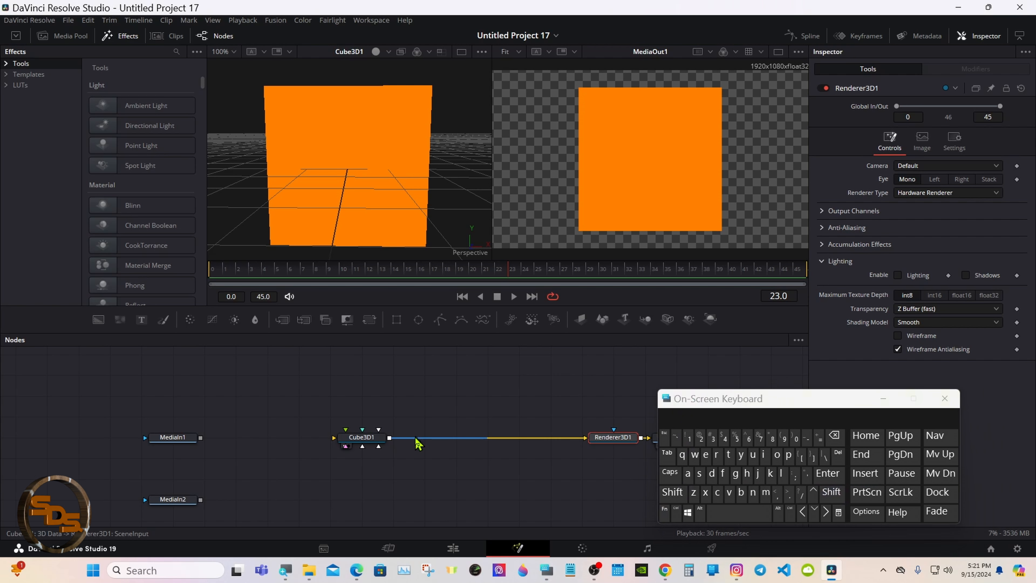
left_click_drag(604, 439, 479, 439)
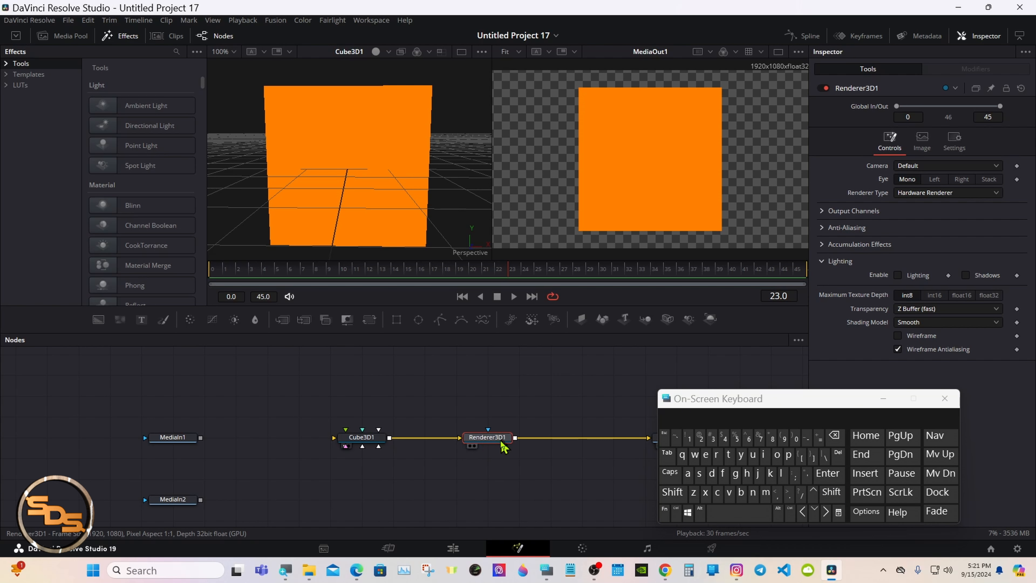
Step: Select Cube3D1, minimize the on-screen keyboard, and change the diffuse color of the cube's Front face to white
left_click(382, 439)
left_click_drag(699, 406, 563, 413)
left_click(745, 407)
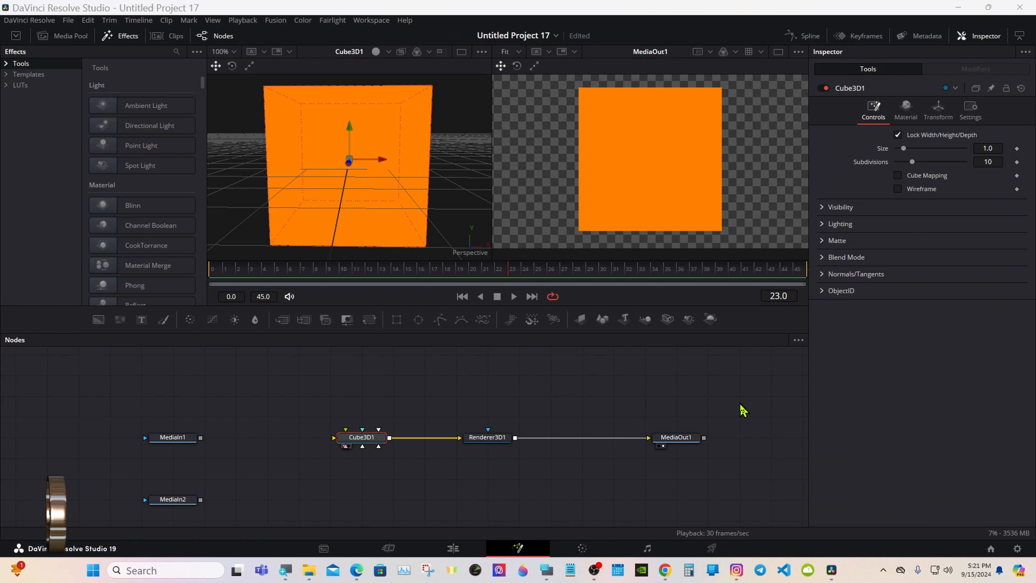
left_click(905, 108)
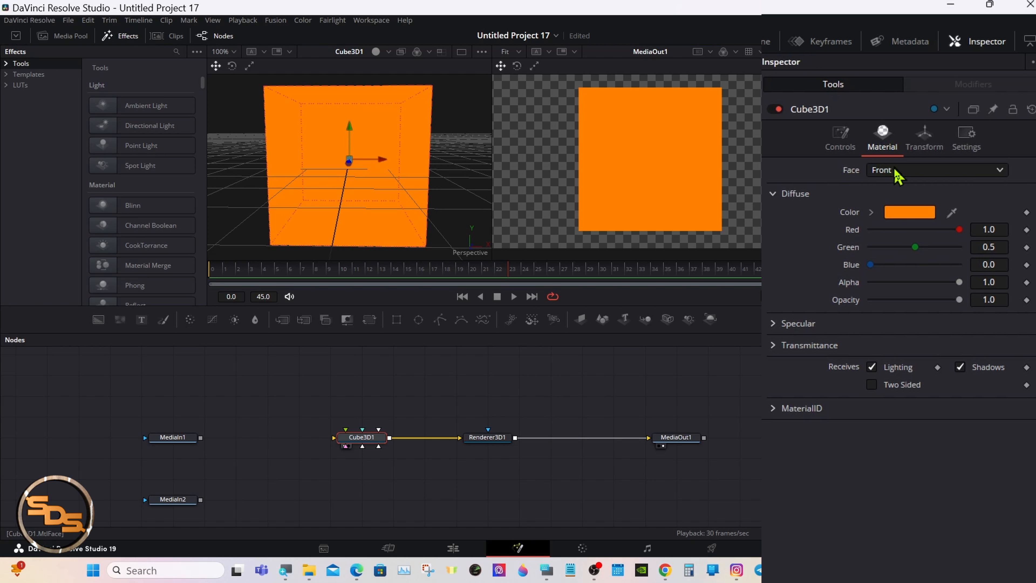
left_click(872, 212)
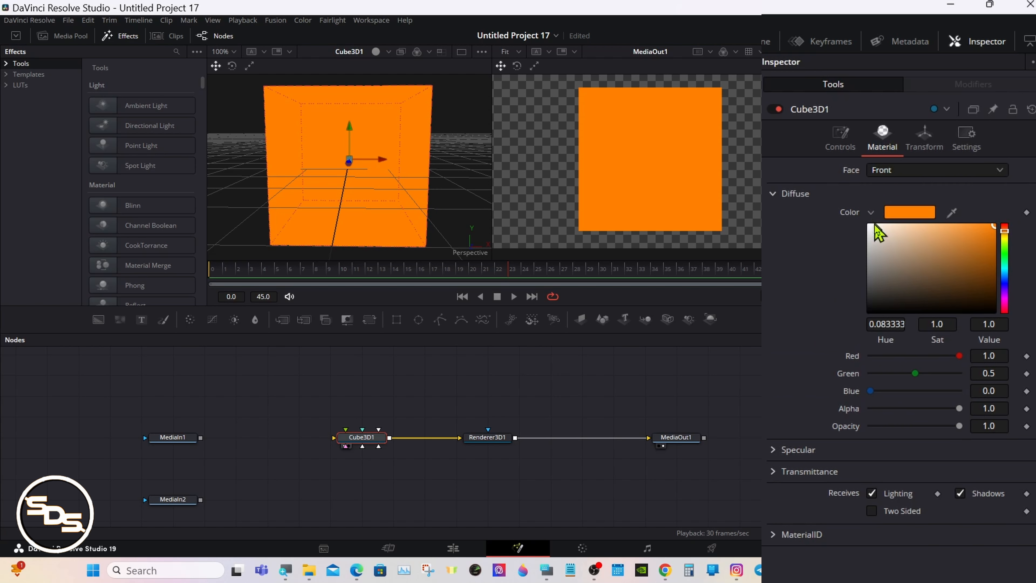
left_click_drag(877, 233, 873, 222)
left_click(871, 213)
Step: Change the diffuse color of the cube's Right face to white in the Cube3D1 material settings
left_click(882, 170)
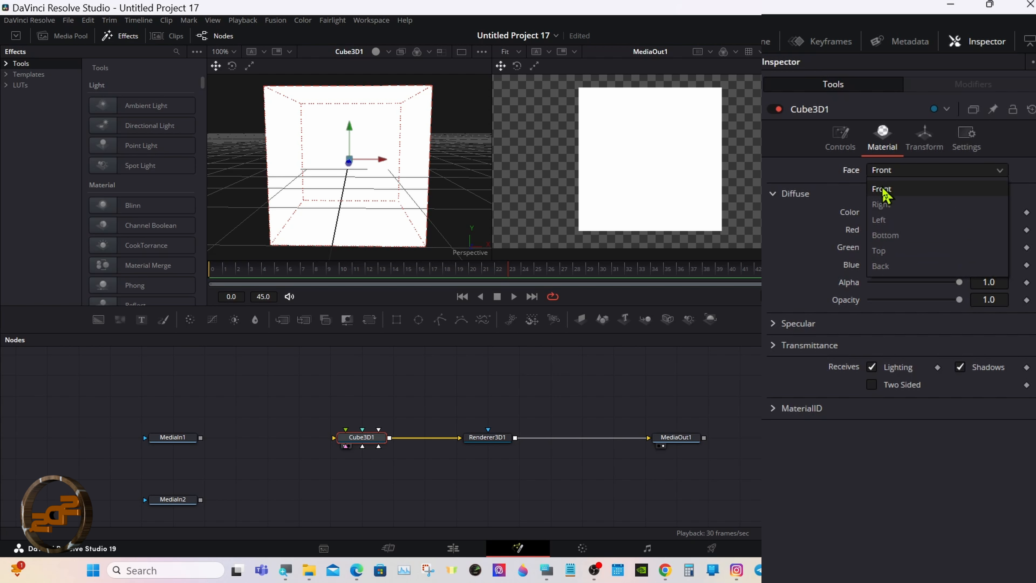
left_click(887, 204)
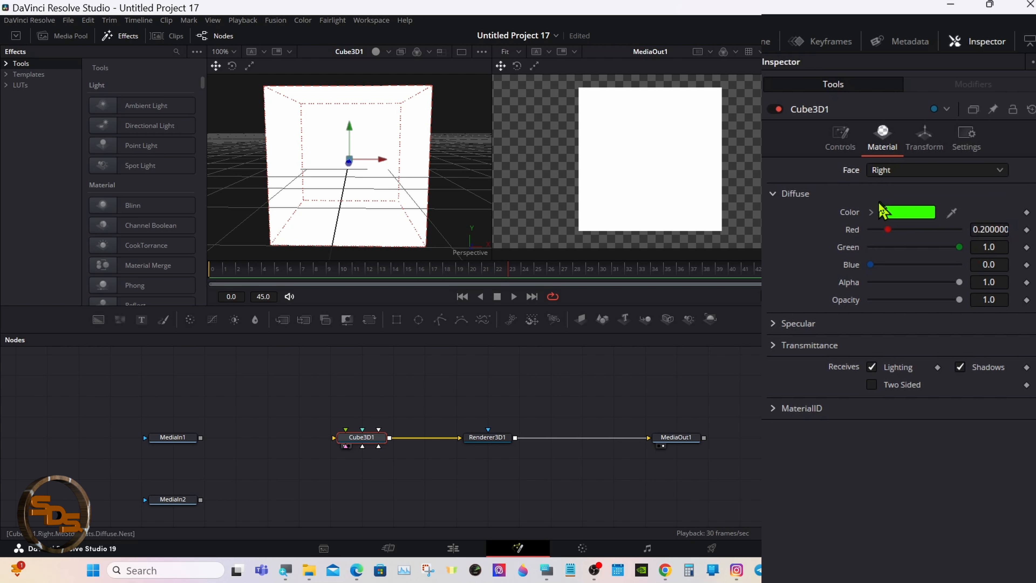
left_click(872, 213)
left_click_drag(875, 229, 873, 225)
left_click(871, 213)
Step: Change the diffuse color of the cube's Left face to white
left_click(883, 171)
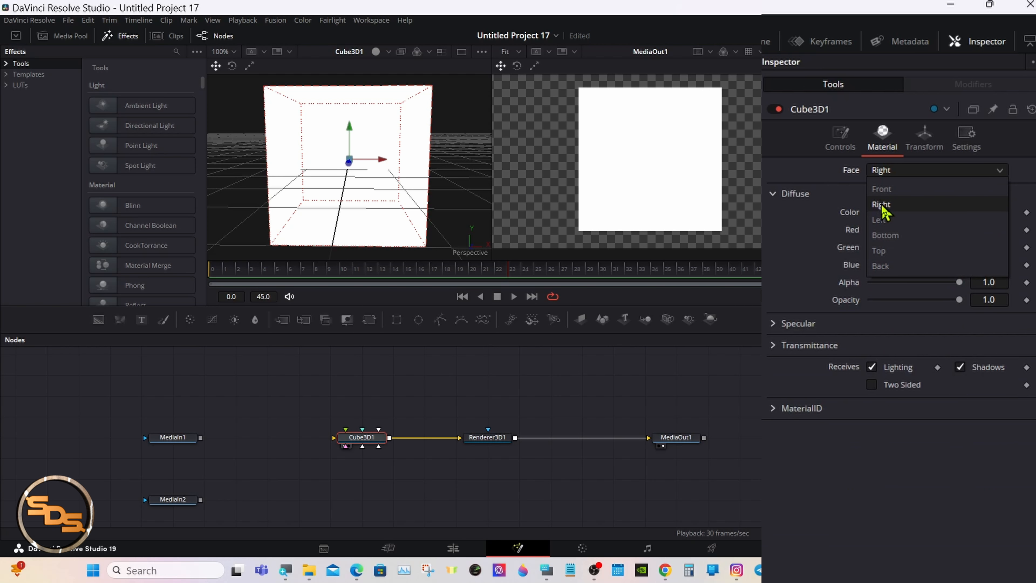
left_click(881, 208)
left_click(871, 212)
left_click(871, 213)
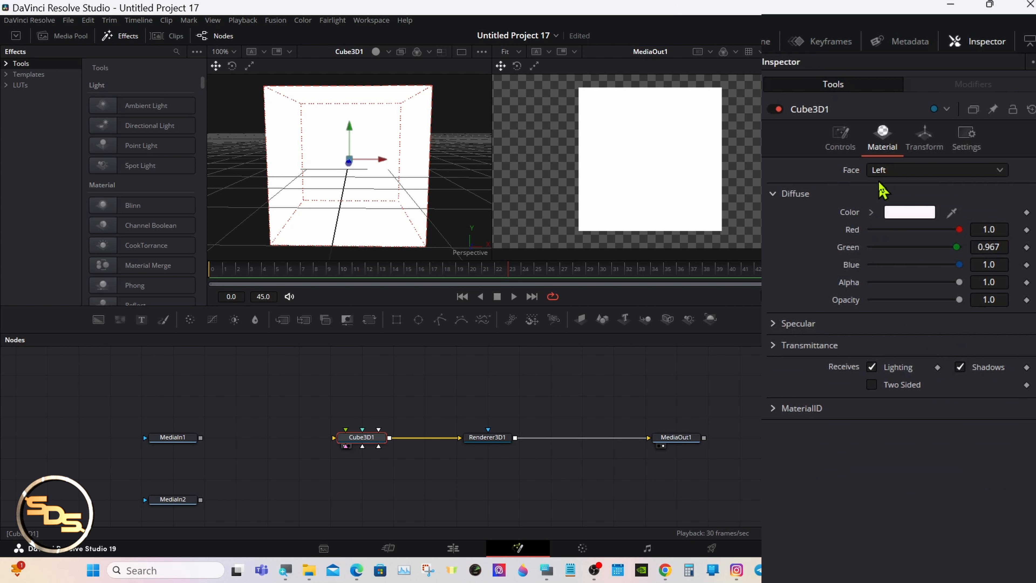
Step: Change the diffuse color of the cube's Bottom face to a near-white shade
left_click(883, 170)
left_click(881, 233)
left_click(871, 211)
left_click(872, 232)
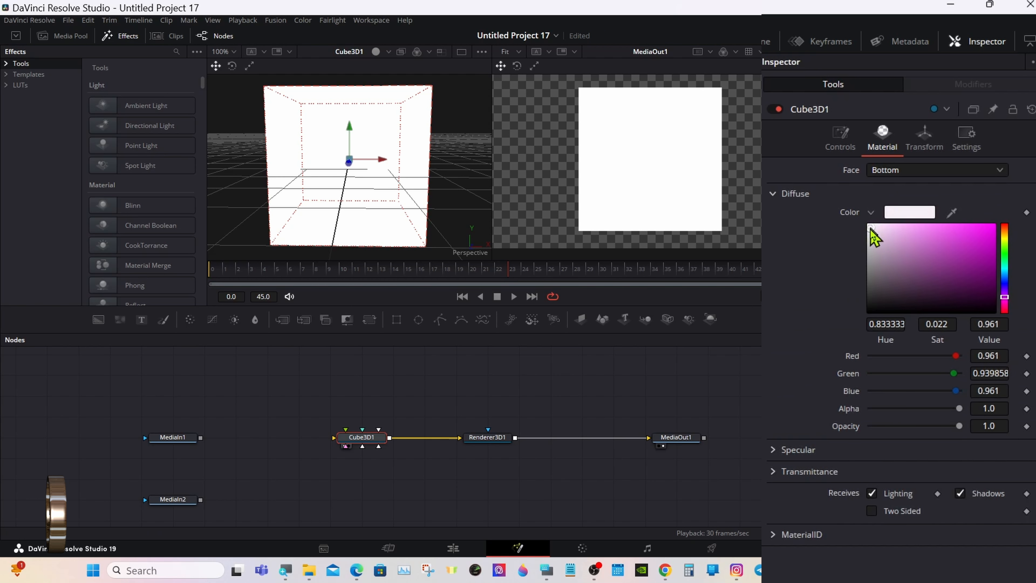
left_click(871, 212)
Step: Change the diffuse color of the cube's Top face from blue to white
left_click(883, 170)
left_click(881, 250)
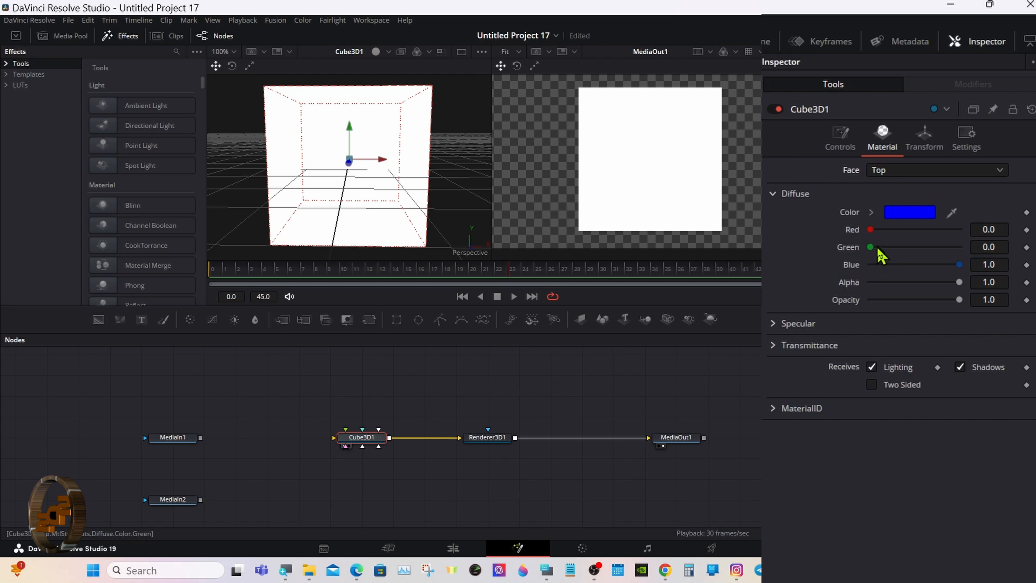
left_click(871, 212)
left_click(872, 232)
left_click(884, 170)
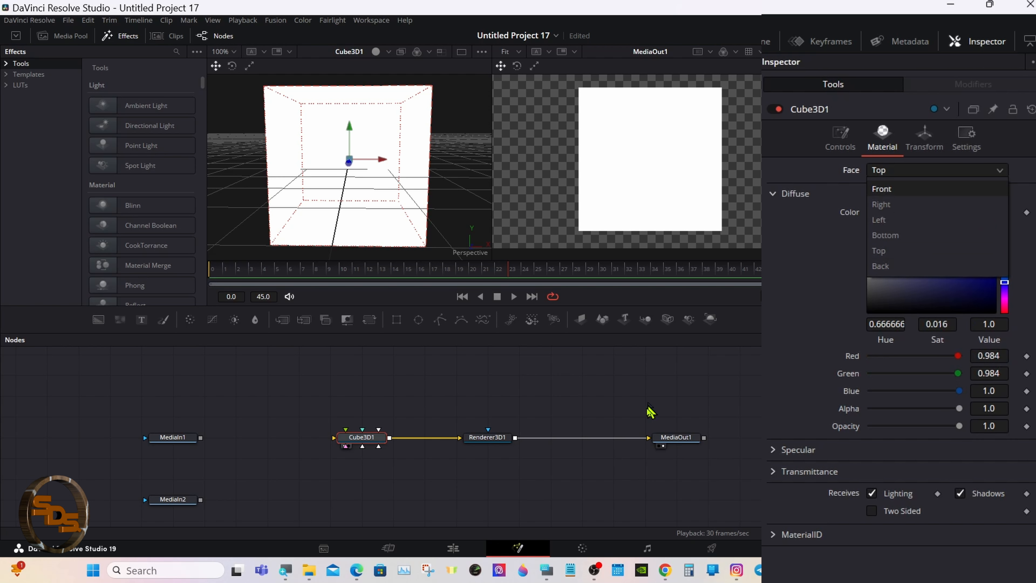
Step: Restore the on-screen keyboard, unlock Cube3D1's width, height and depth from each other, and set the width to 3
left_click(547, 571)
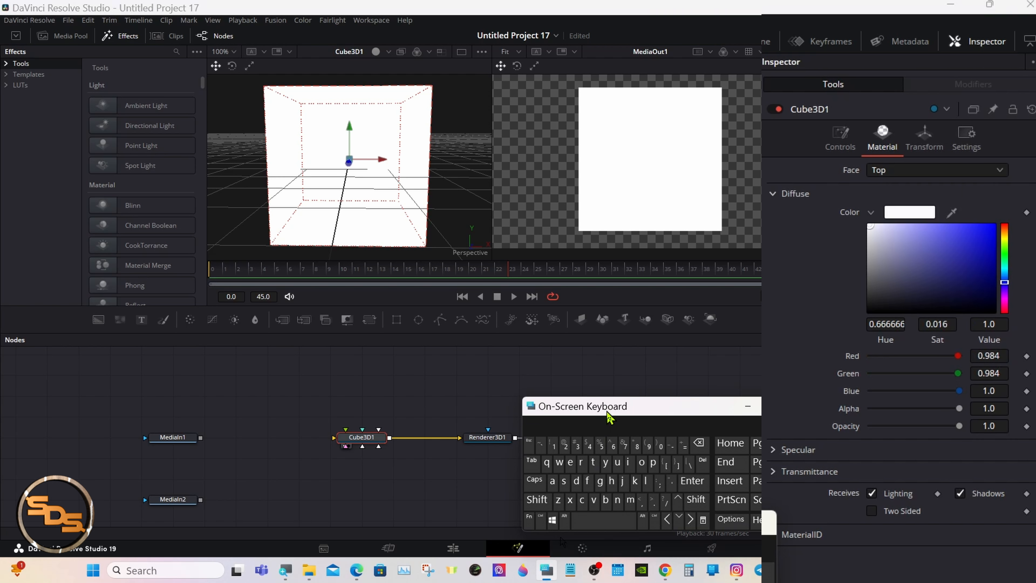
left_click_drag(608, 414, 586, 421)
left_click(836, 154)
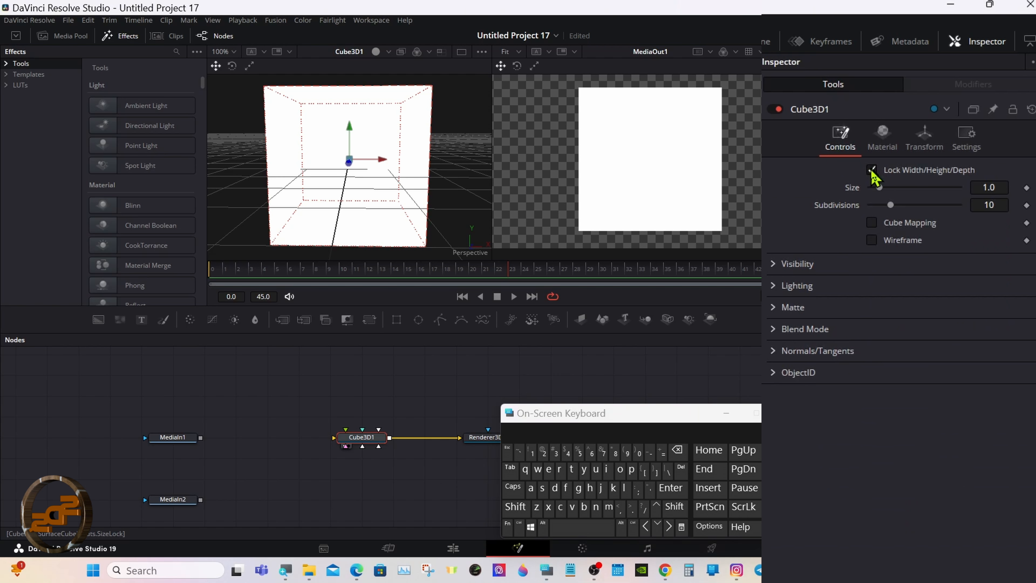
left_click(872, 169)
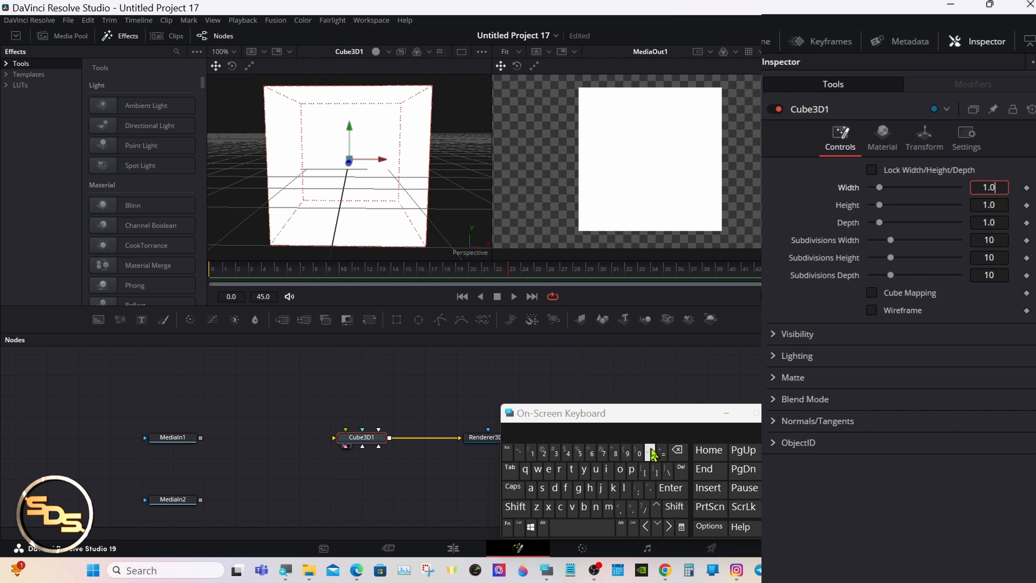
left_click(677, 452)
left_click(676, 451)
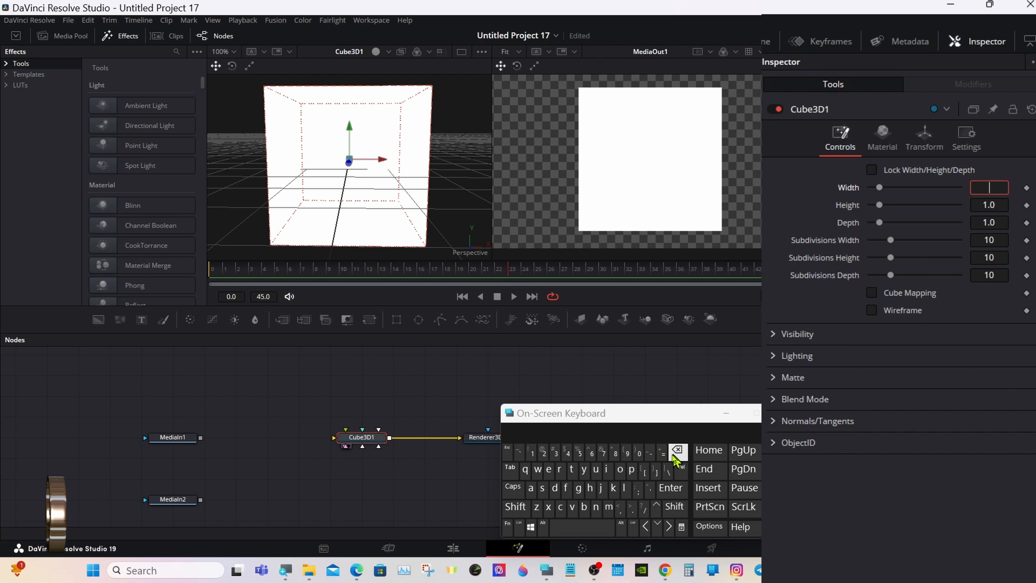
left_click(555, 454)
left_click(671, 488)
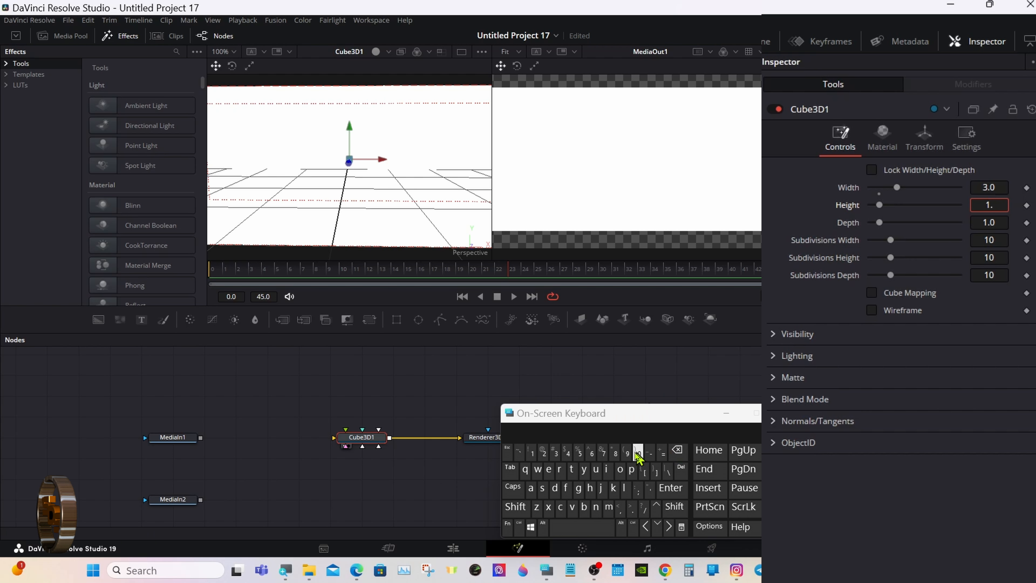
Step: Set Cube3D1's height to 1.65 and its depth to 0.001
left_click(591, 453)
left_click(584, 456)
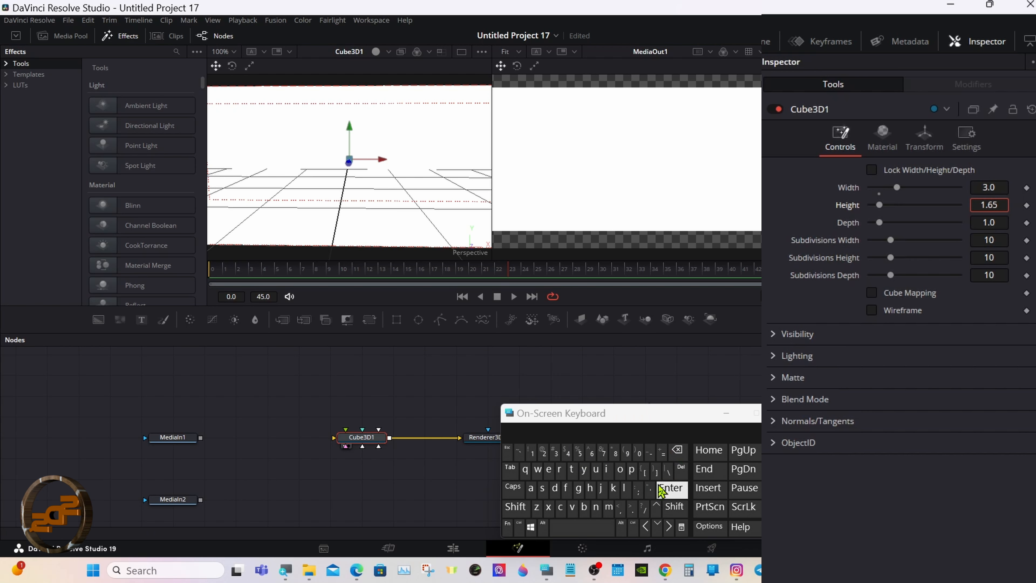
left_click(670, 489)
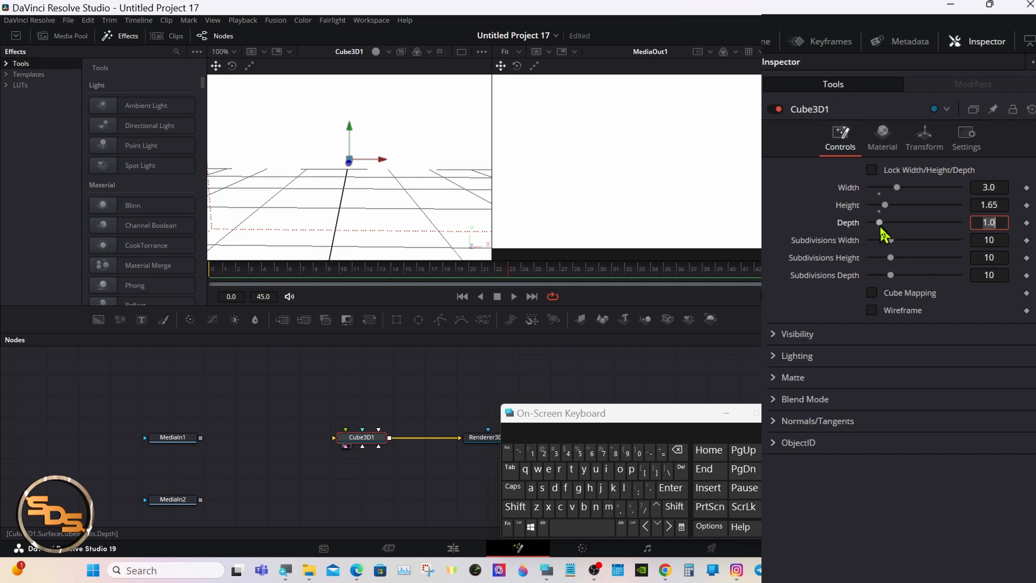
left_click_drag(881, 228, 860, 233)
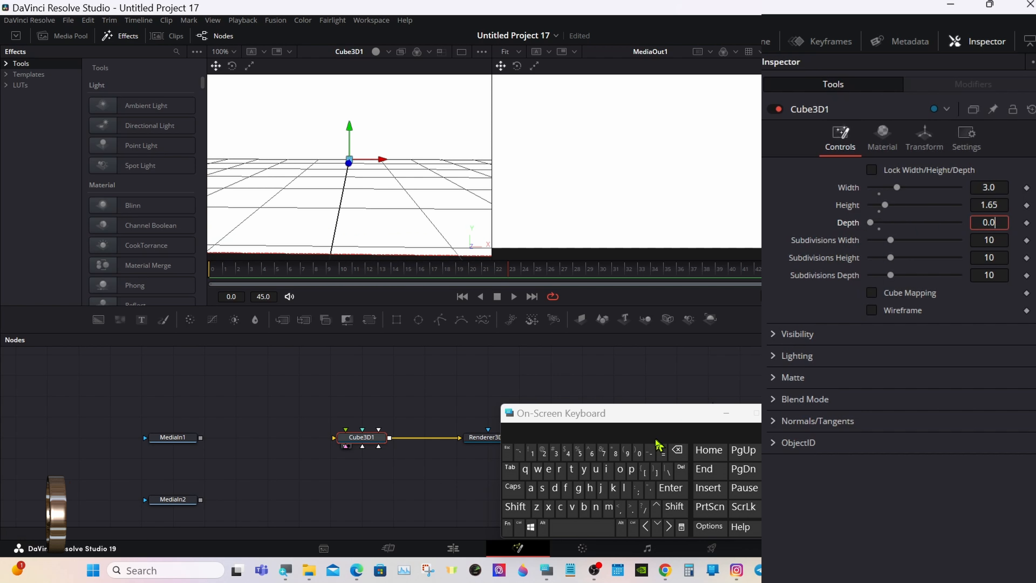
left_click(639, 451)
left_click(531, 452)
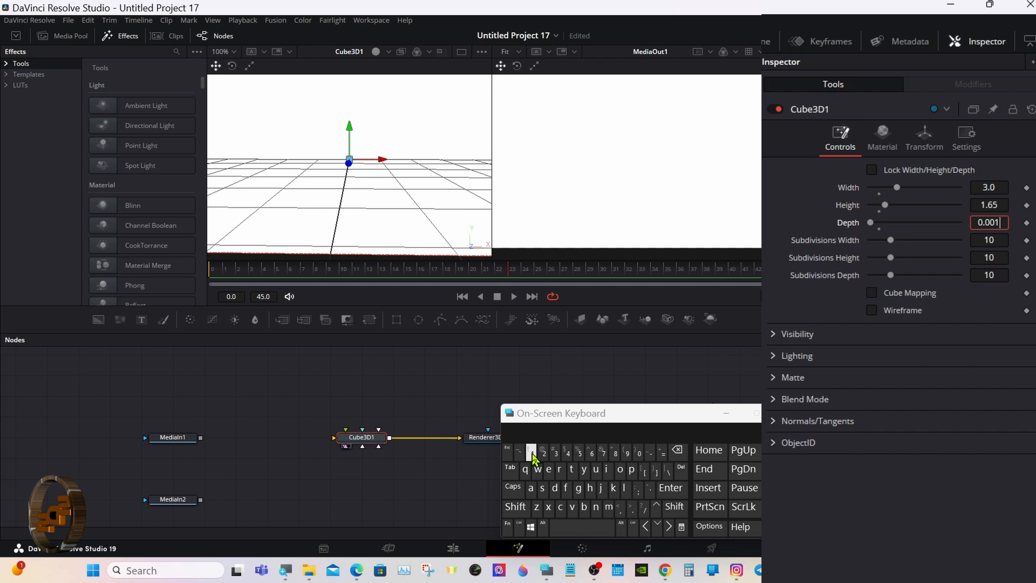
left_click(671, 489)
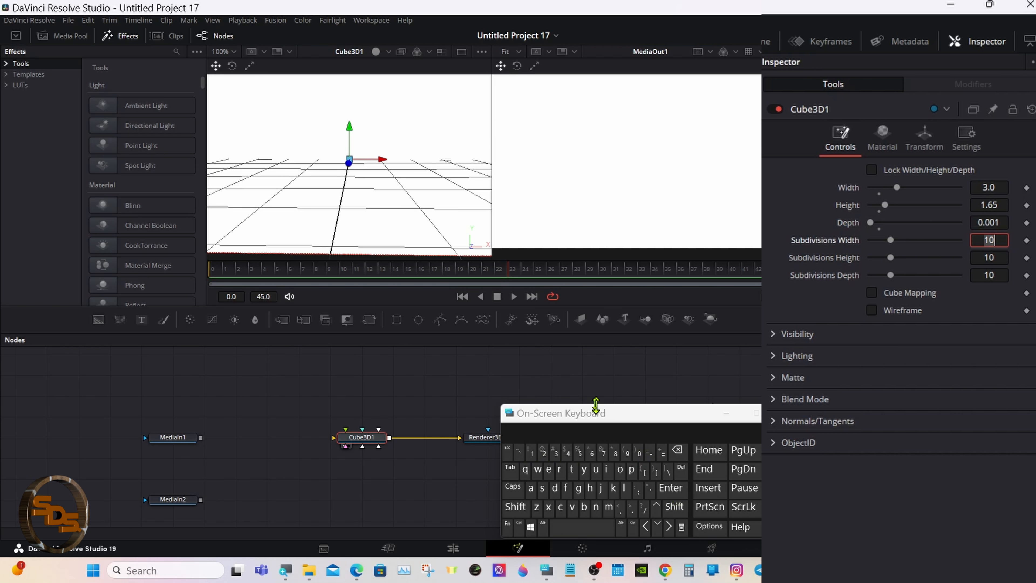
Step: Move the on-screen keyboard aside and raise Cube3D1's width, height and depth subdivisions to 40 each
left_click_drag(595, 412, 856, 518)
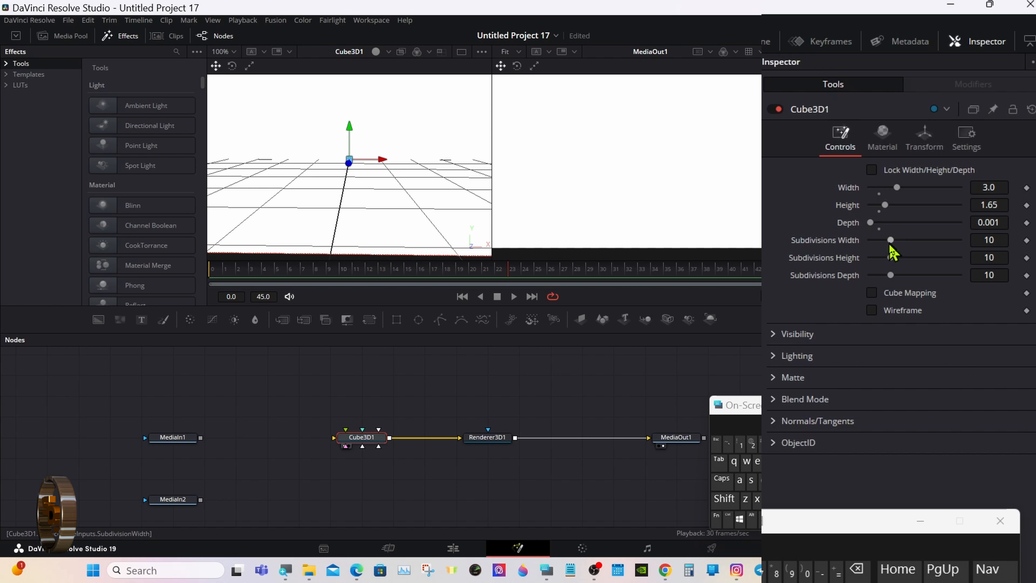
left_click_drag(891, 240, 959, 240)
left_click_drag(891, 258, 961, 261)
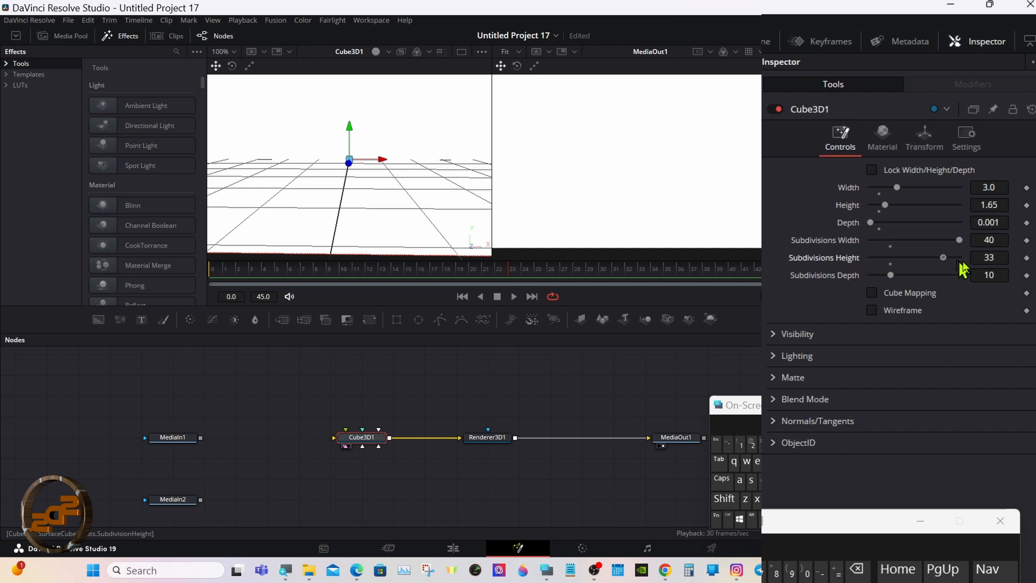
left_click_drag(890, 275, 977, 286)
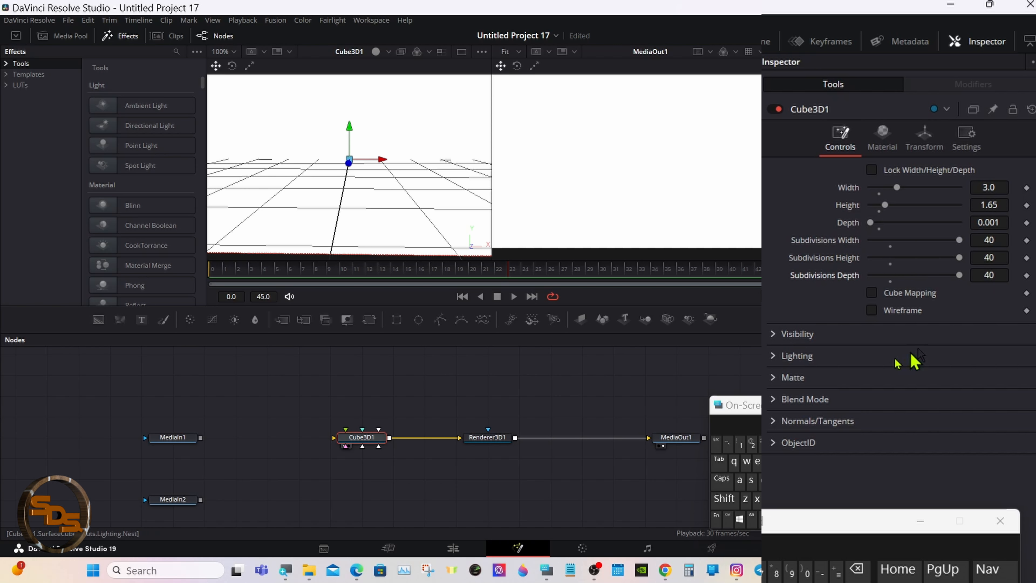
Step: Set the scale of the Cube3D1 viewer to Fit
right_click(391, 176)
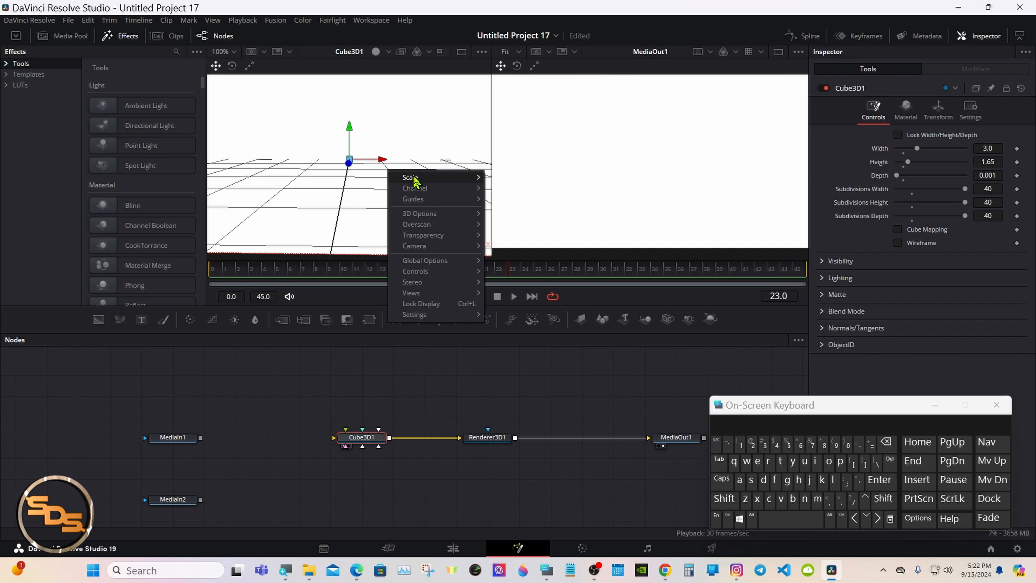
mouse_move(449, 180)
left_click(515, 182)
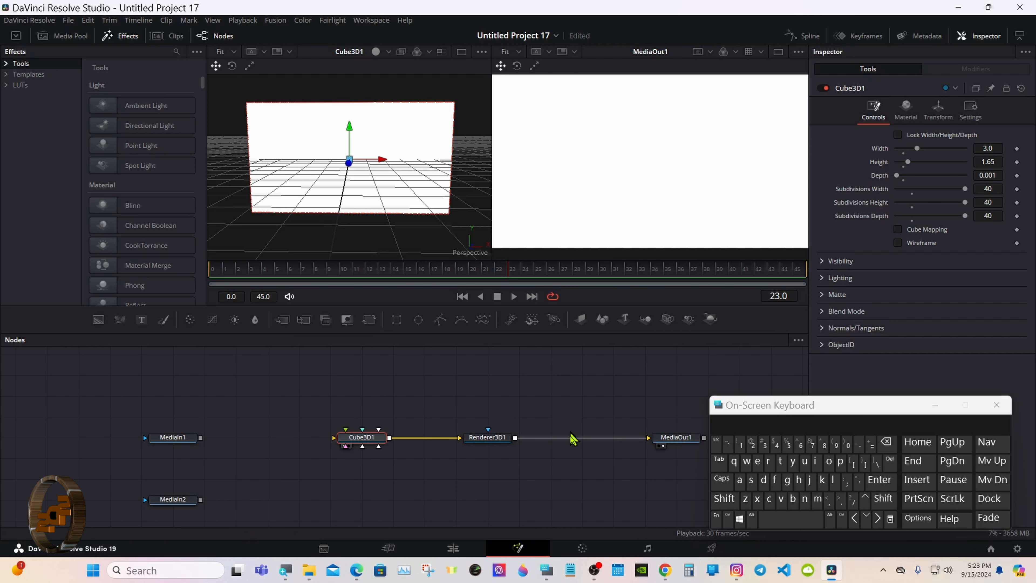
Step: Set Cube3D1's X pivot to -1.5 in its transform settings, then collapse the pivot values
left_click_drag(779, 409, 544, 411)
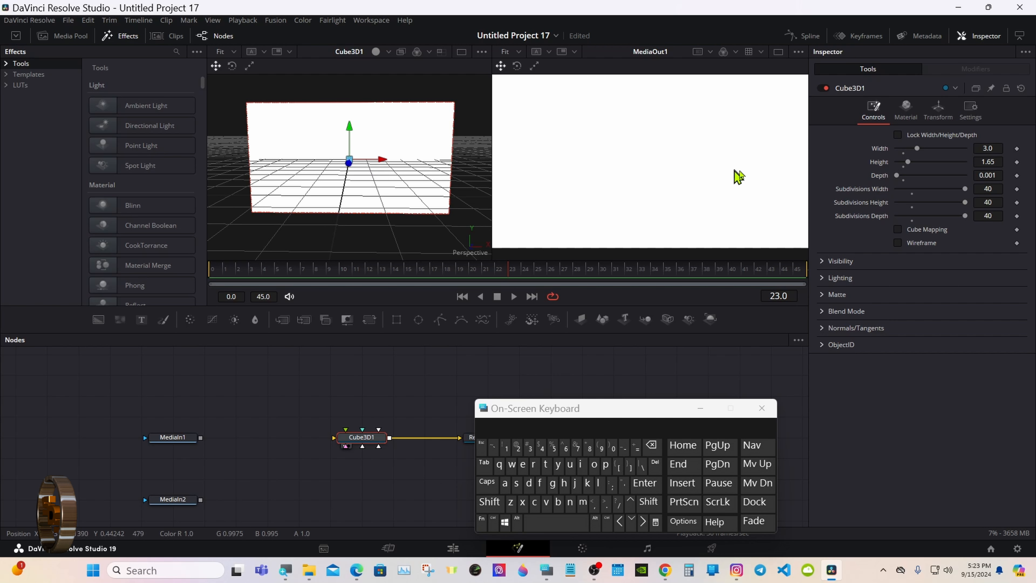
left_click(918, 149)
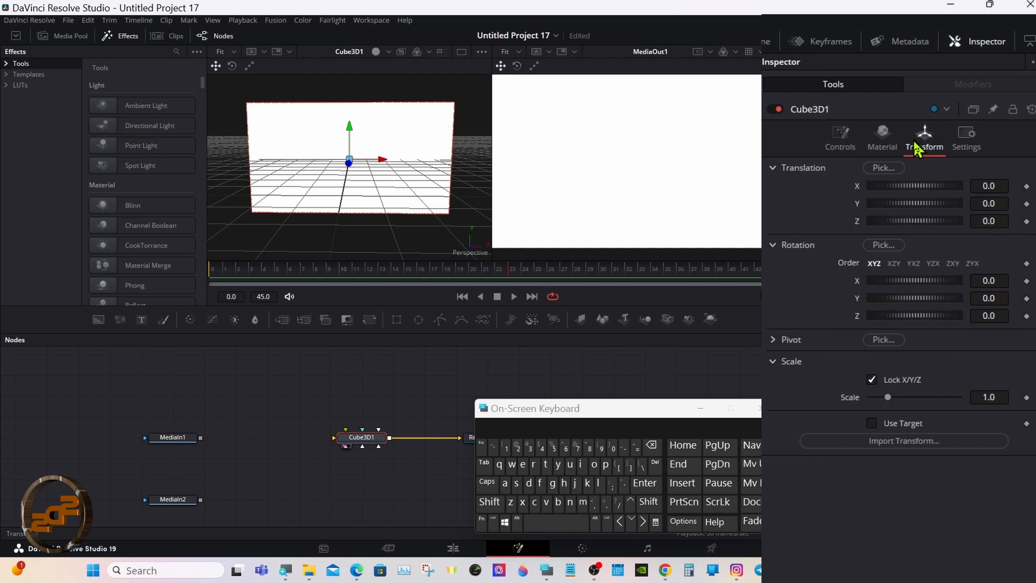
left_click(774, 341)
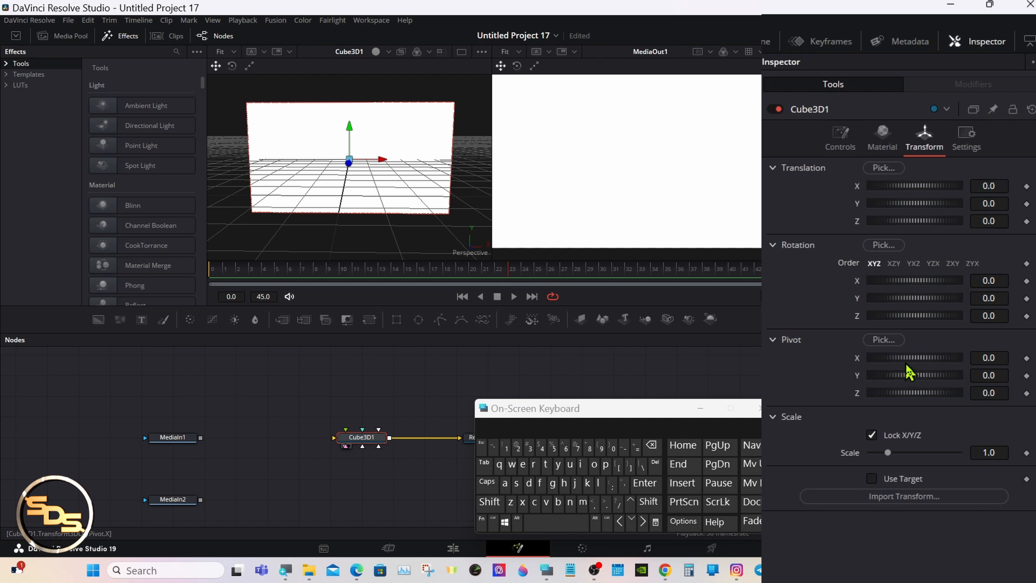
left_click(998, 358)
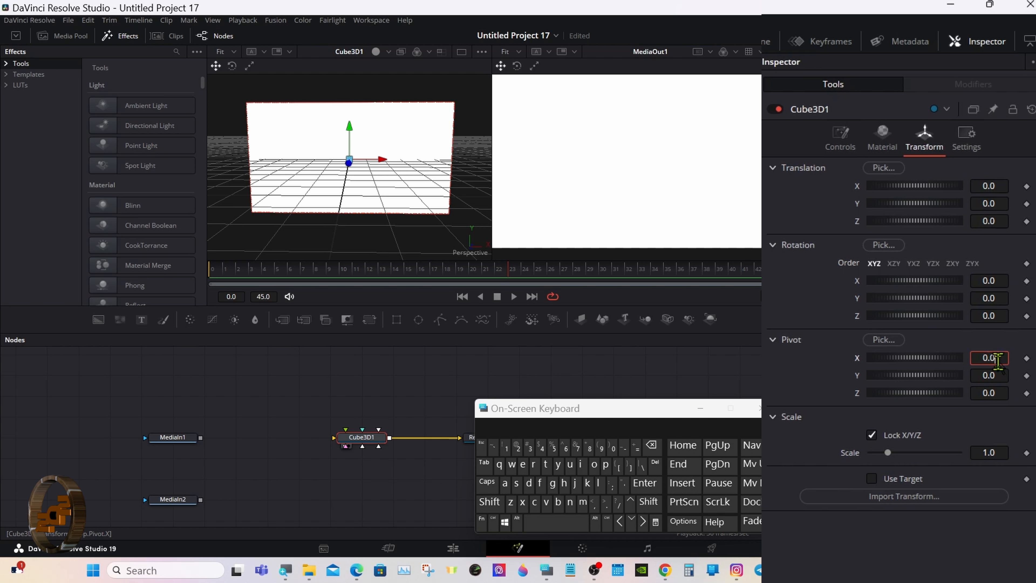
left_click(649, 449)
left_click(624, 449)
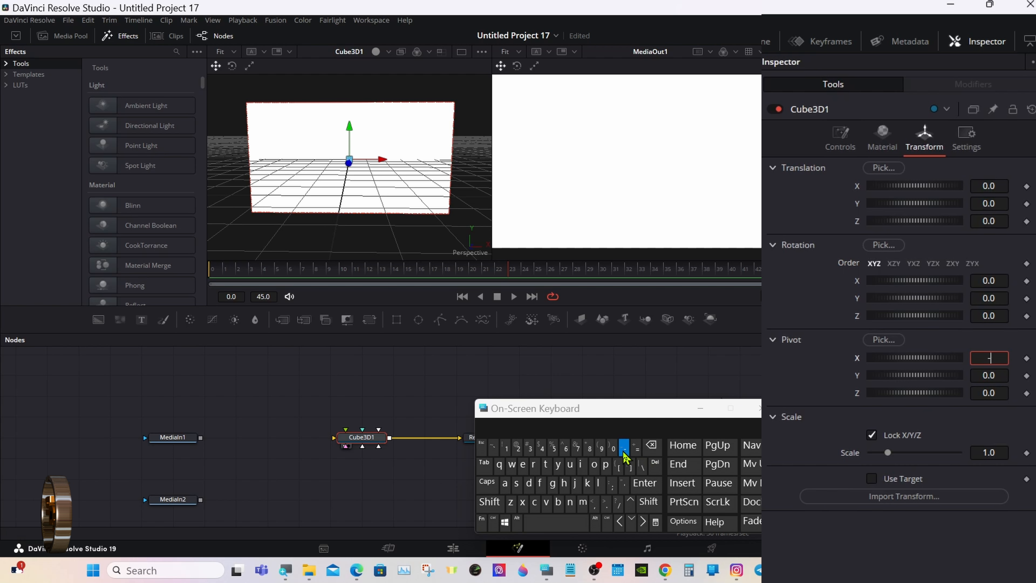
left_click(505, 450)
left_click(606, 504)
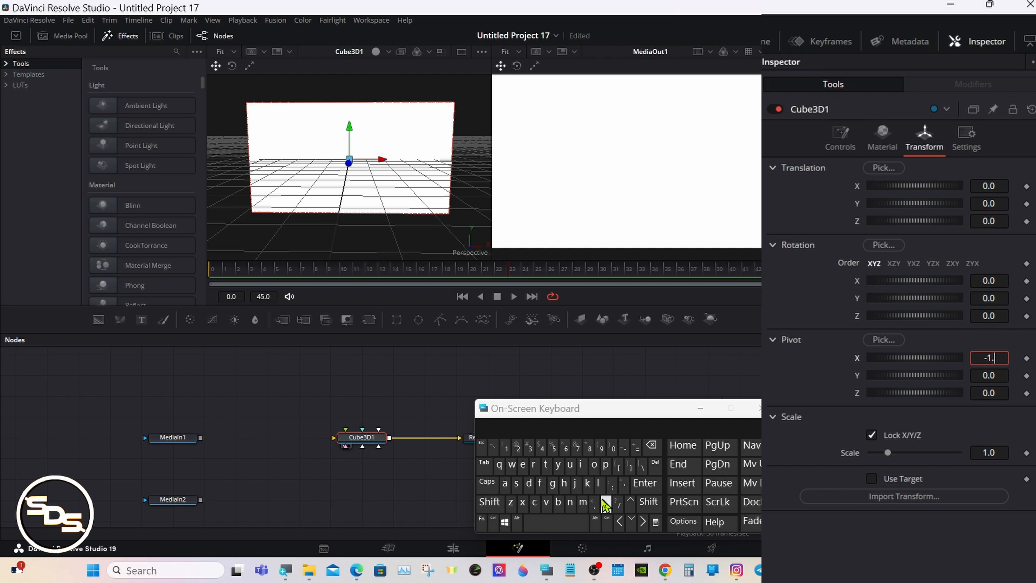
left_click(554, 448)
left_click(646, 485)
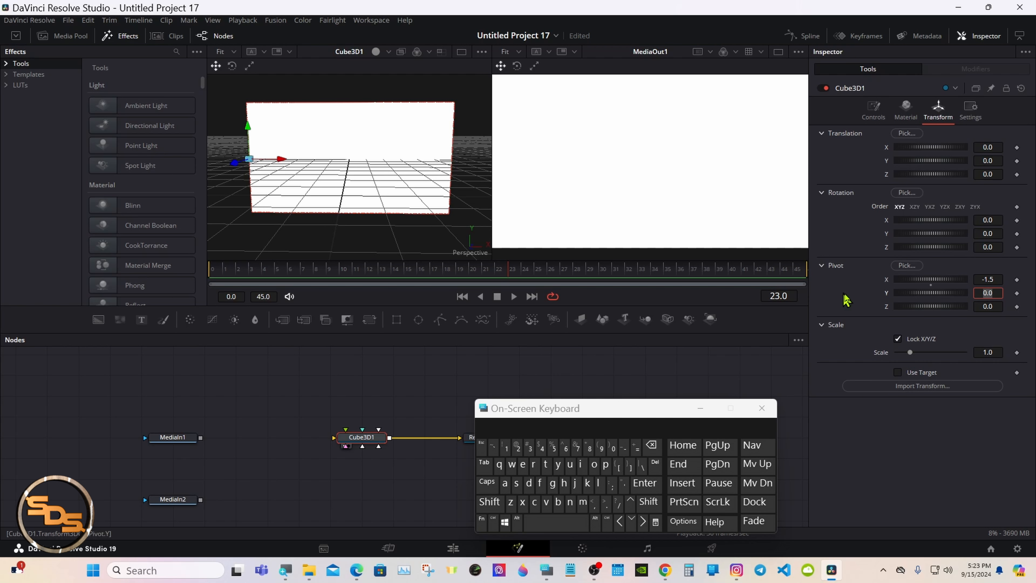
left_click(822, 267)
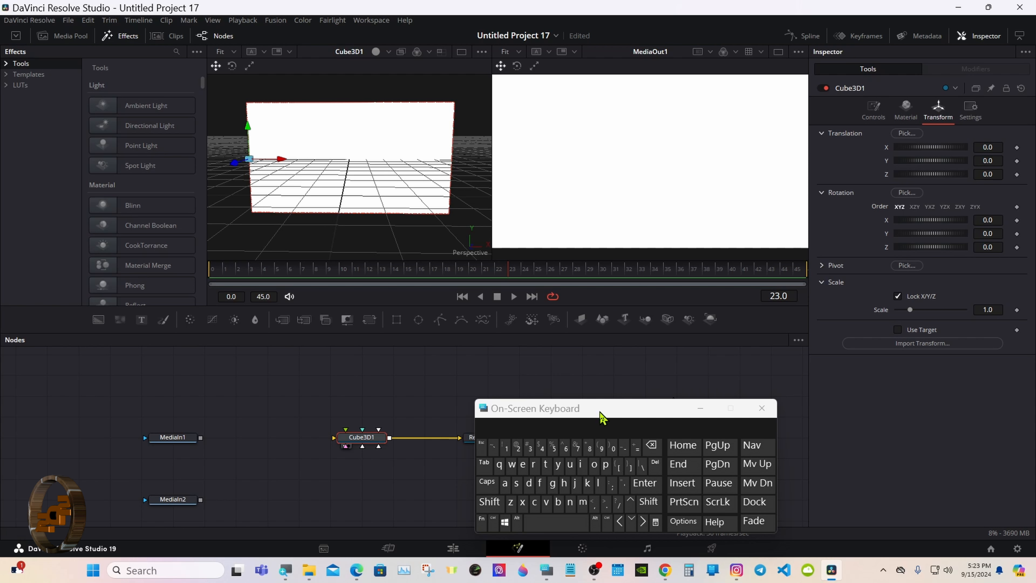
Step: Move the on-screen keyboard out of the way and connect MediaIn1's output to Cube3D1's Front material input
left_click_drag(599, 417, 835, 420)
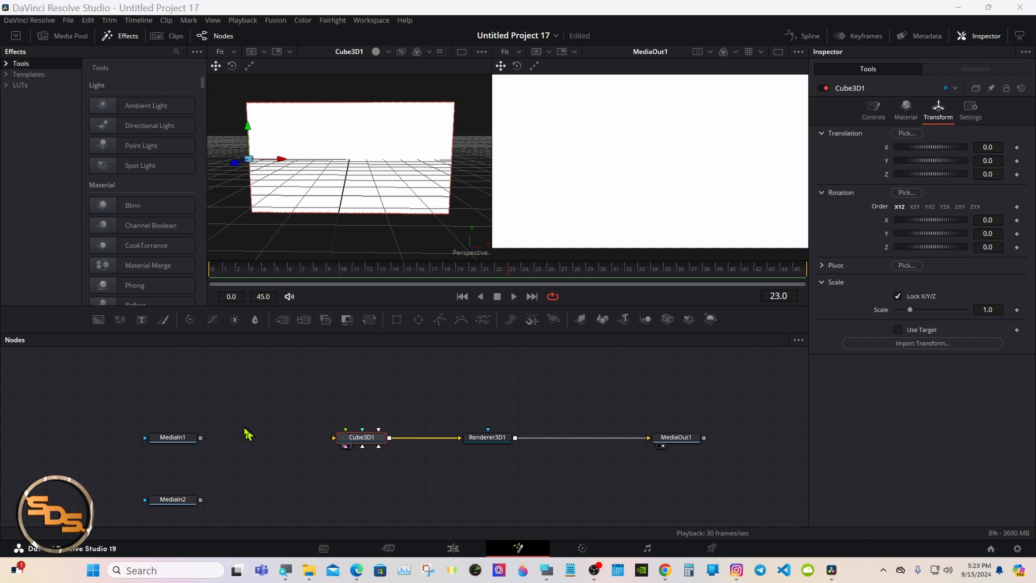
left_click(192, 440)
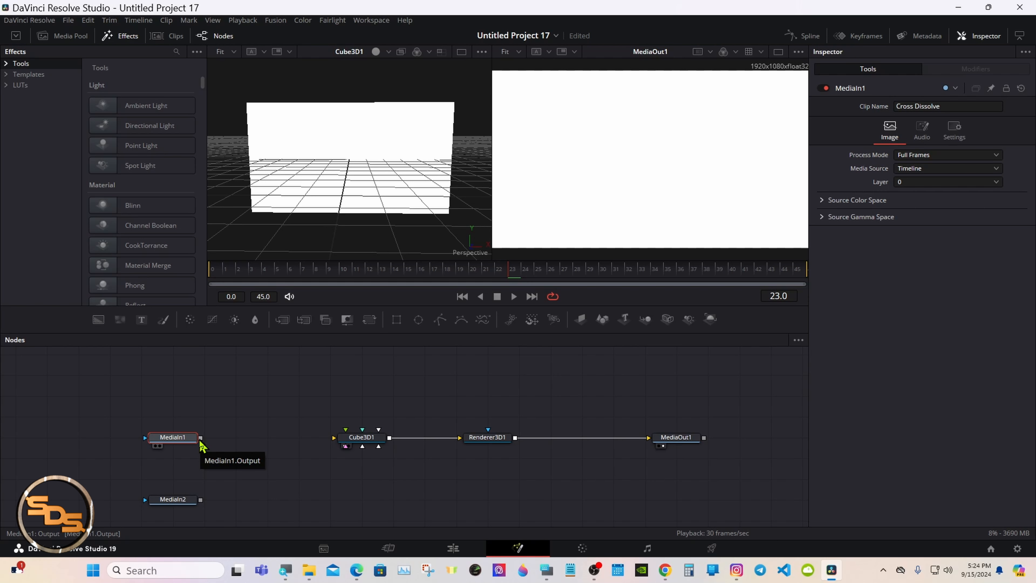
left_click_drag(200, 438, 399, 457)
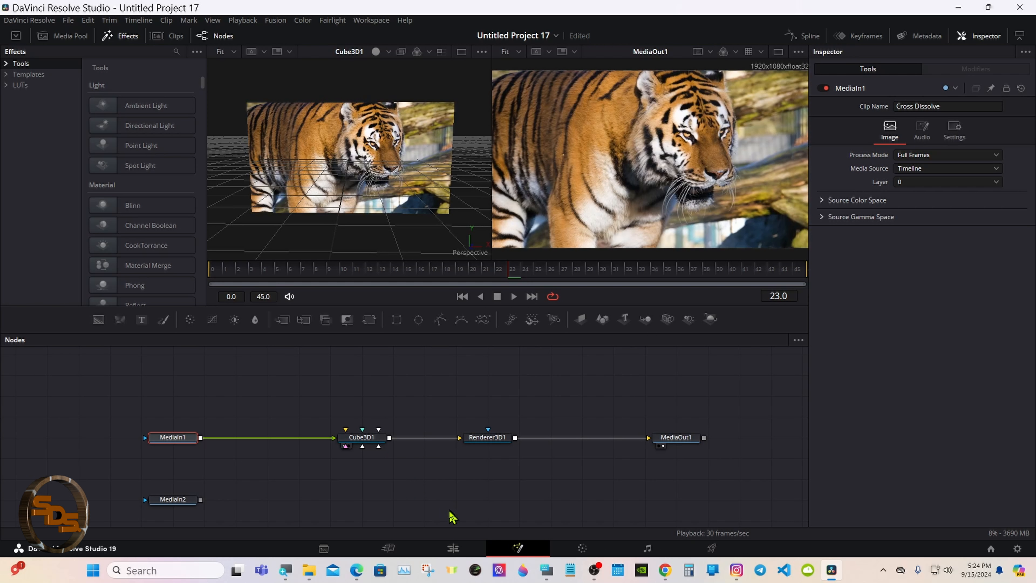
Step: Connect MediaIn2's output to Cube3D1's Back material input
left_click(547, 570)
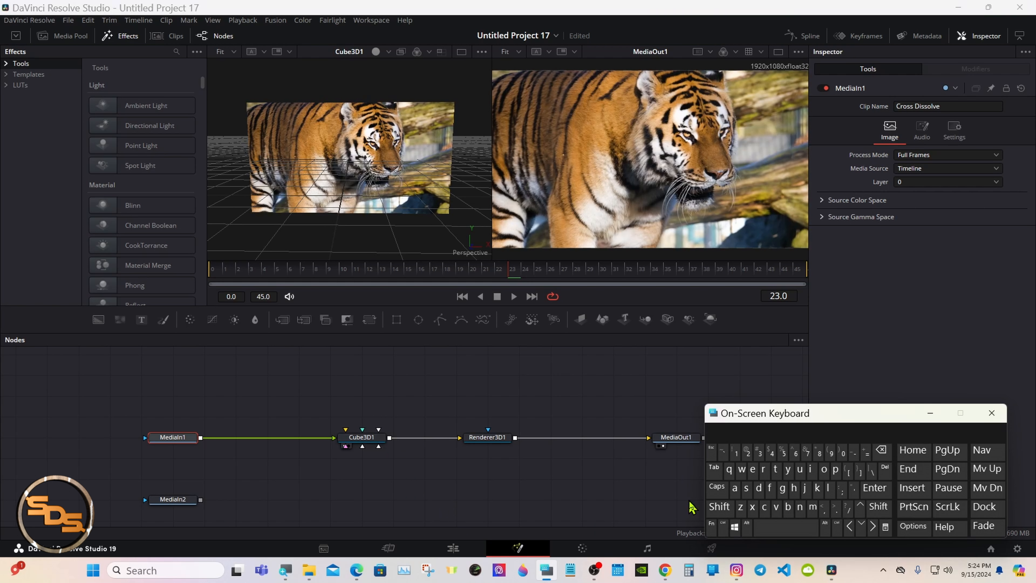
left_click(710, 510)
left_click_drag(271, 231, 581, 229)
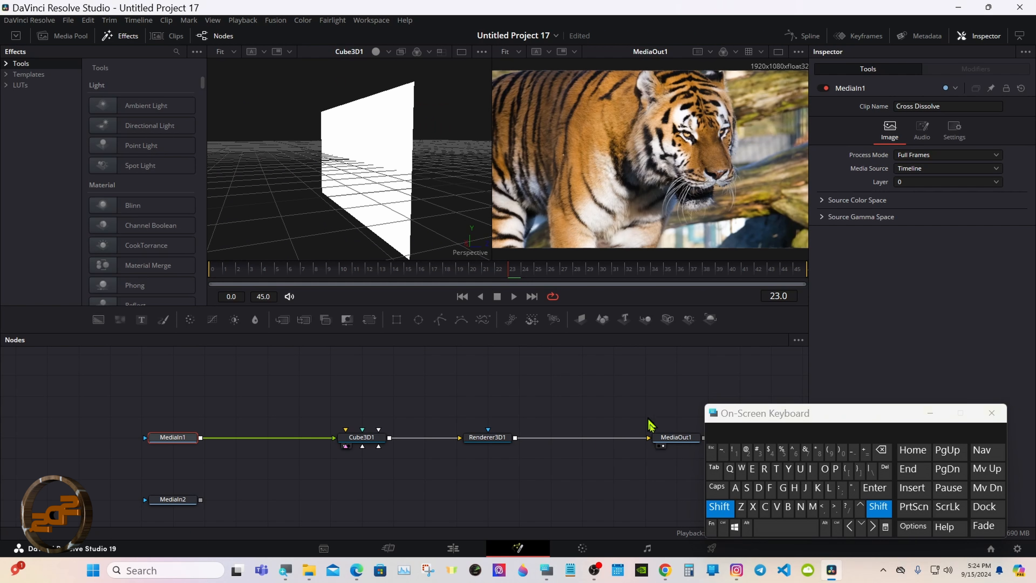
left_click(714, 510)
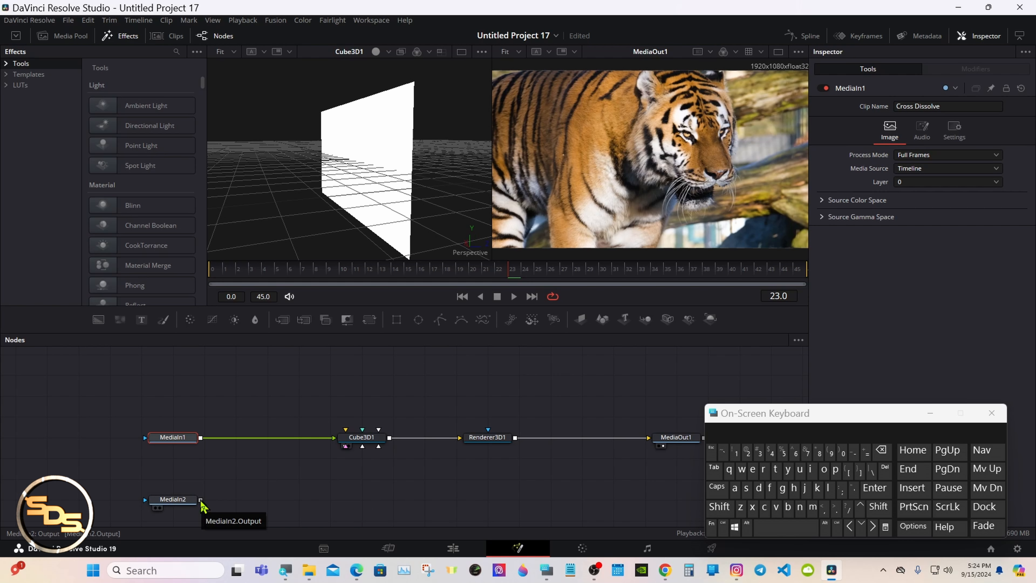
left_click_drag(201, 501, 379, 459)
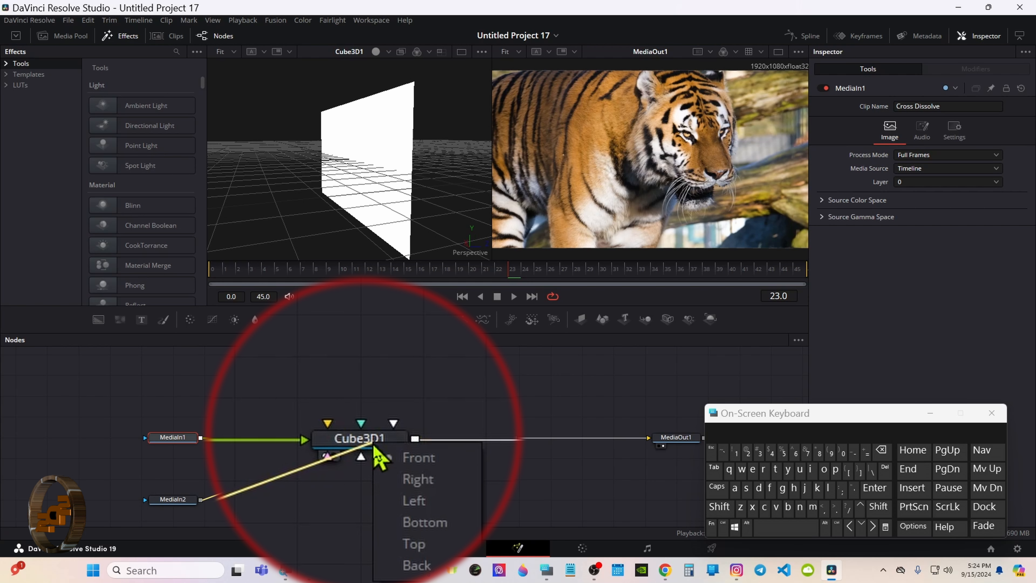
left_click(414, 564)
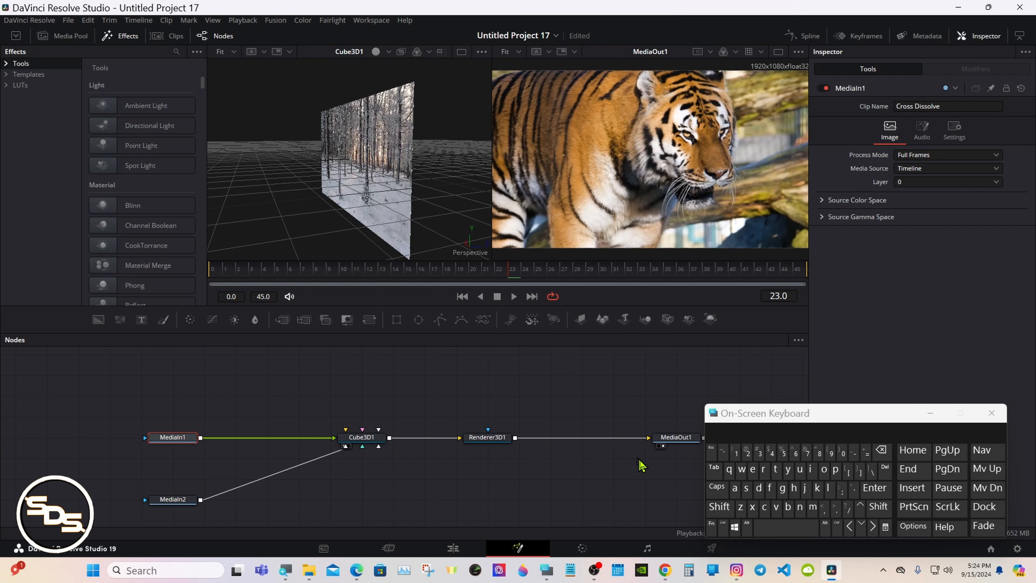
Step: Modify Cube3D1's Y rotation with Anim Curves
left_click(719, 506)
left_click_drag(440, 240, 258, 226)
left_click_drag(352, 227, 319, 230)
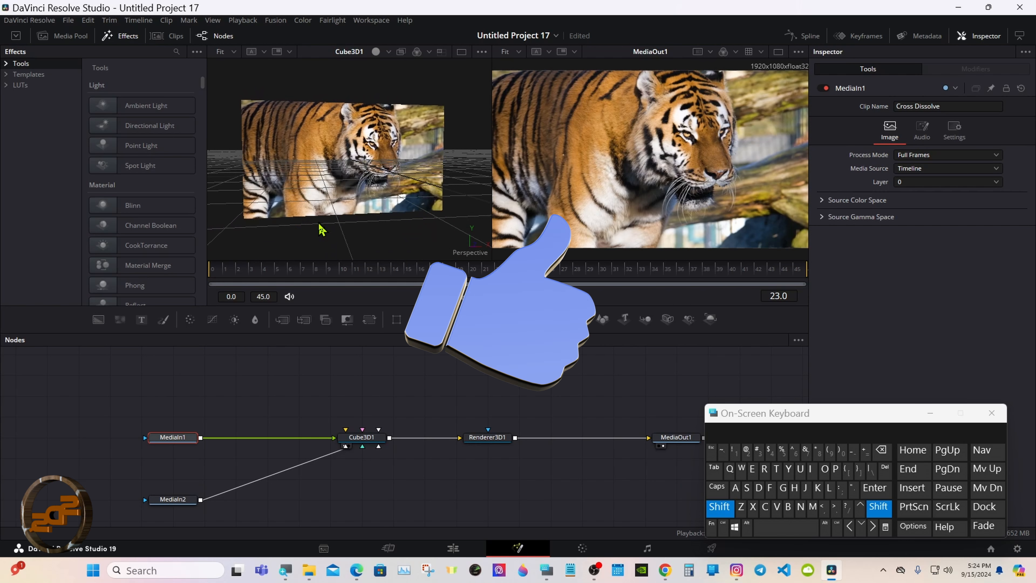
left_click(713, 512)
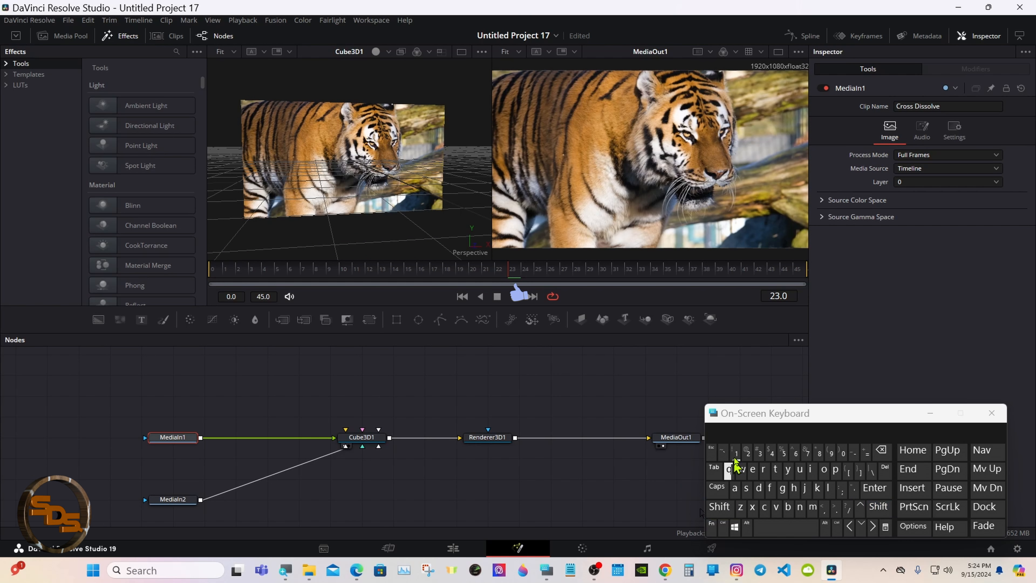
left_click_drag(742, 421, 571, 448)
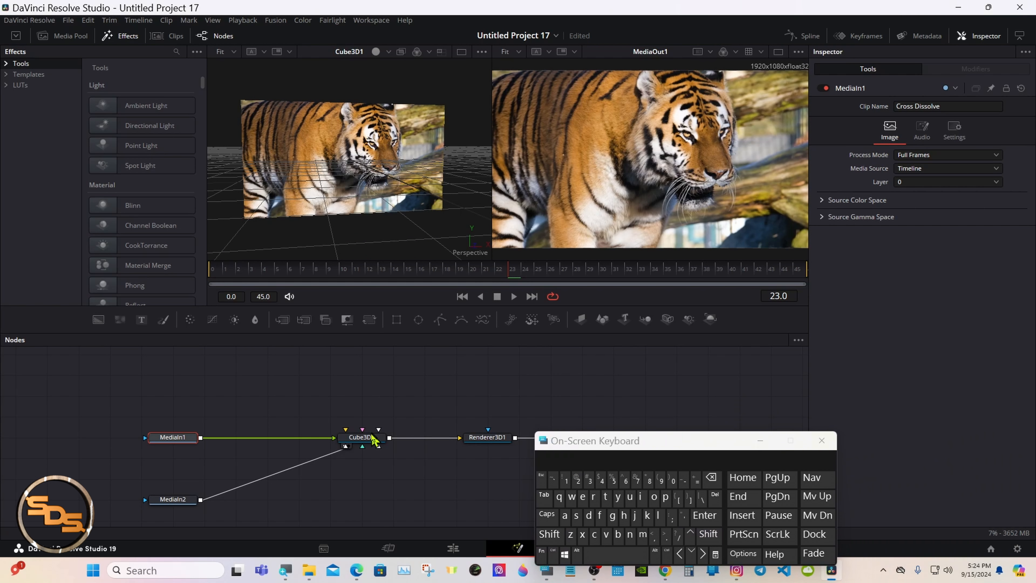
left_click(368, 438)
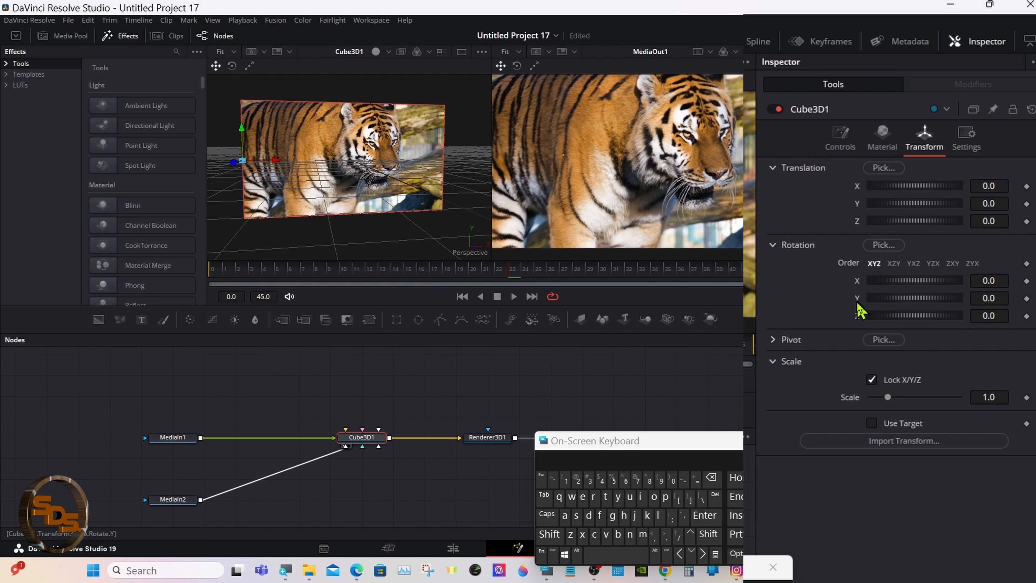
right_click(858, 304)
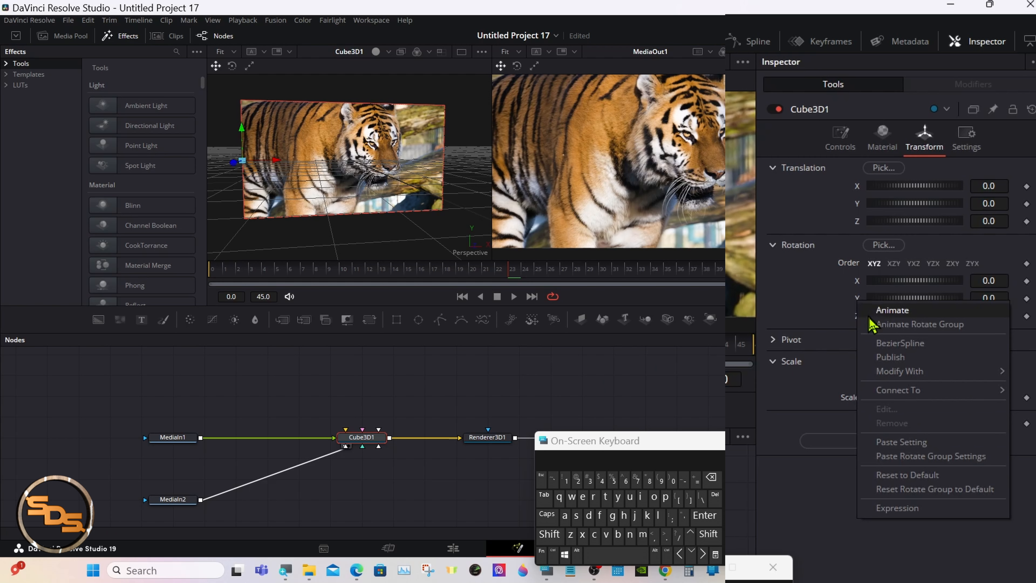
mouse_move(902, 380)
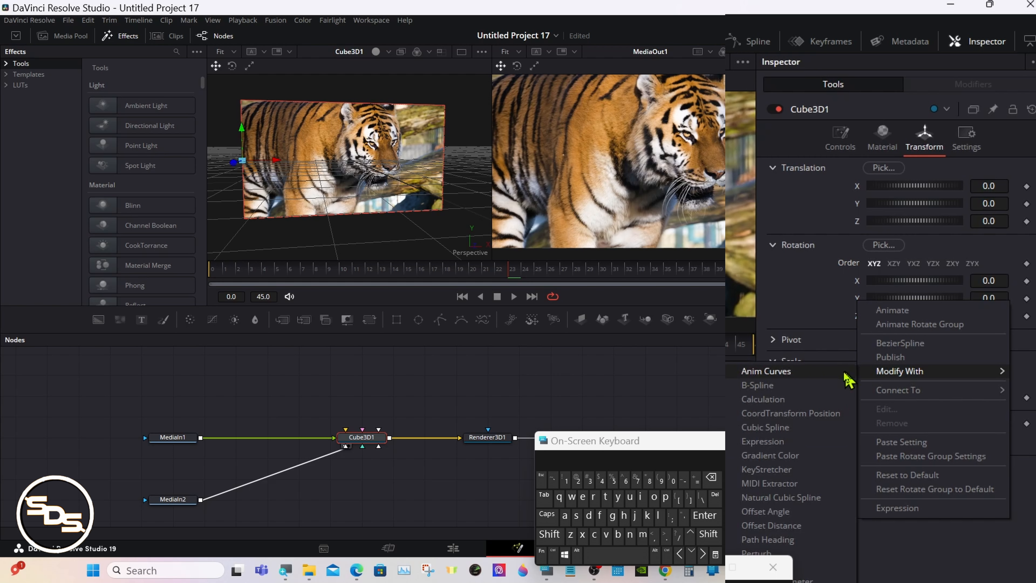
left_click(797, 372)
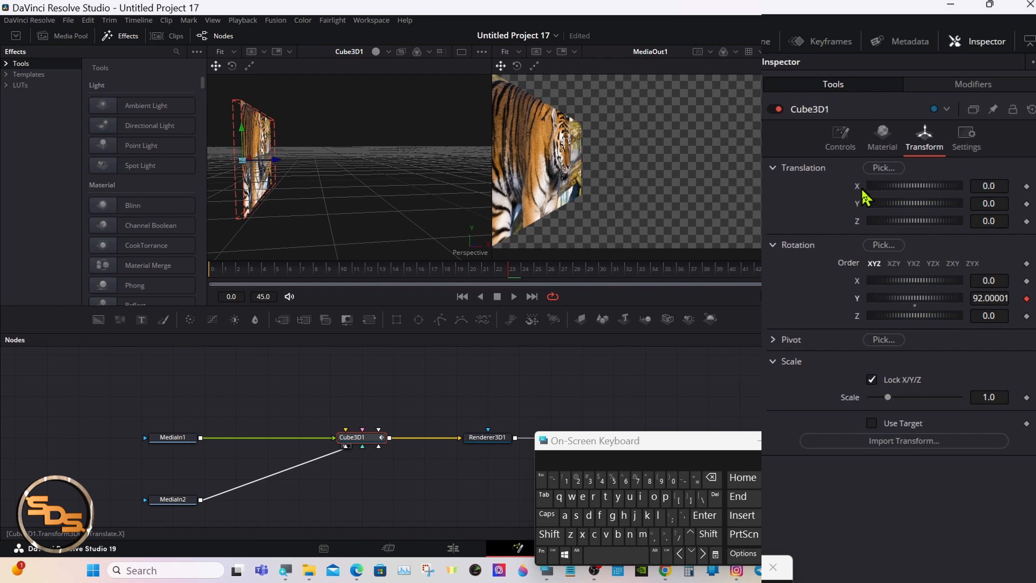
Step: Modify Cube3D1's X translation with Anim Curves
right_click(862, 198)
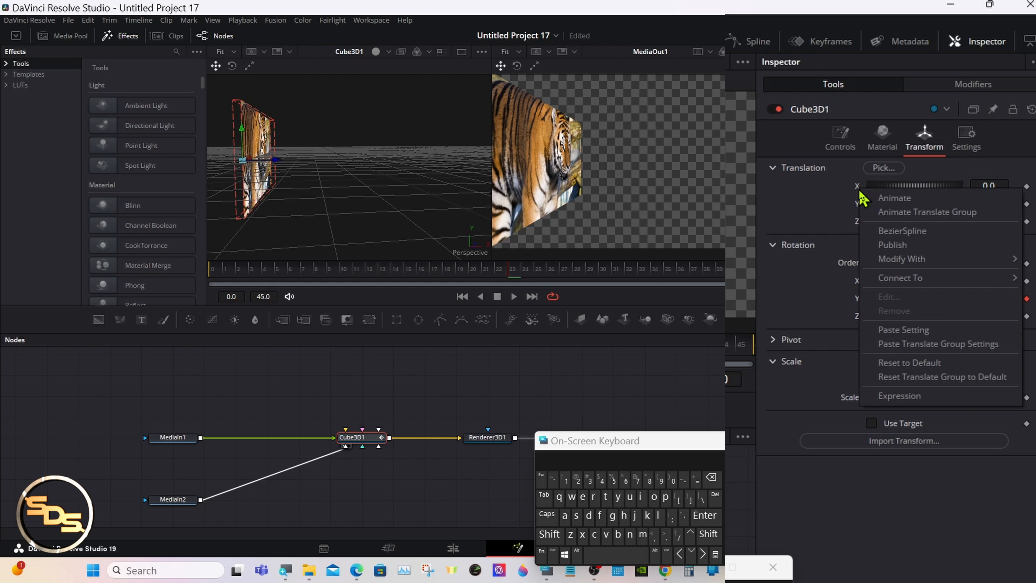
mouse_move(893, 265)
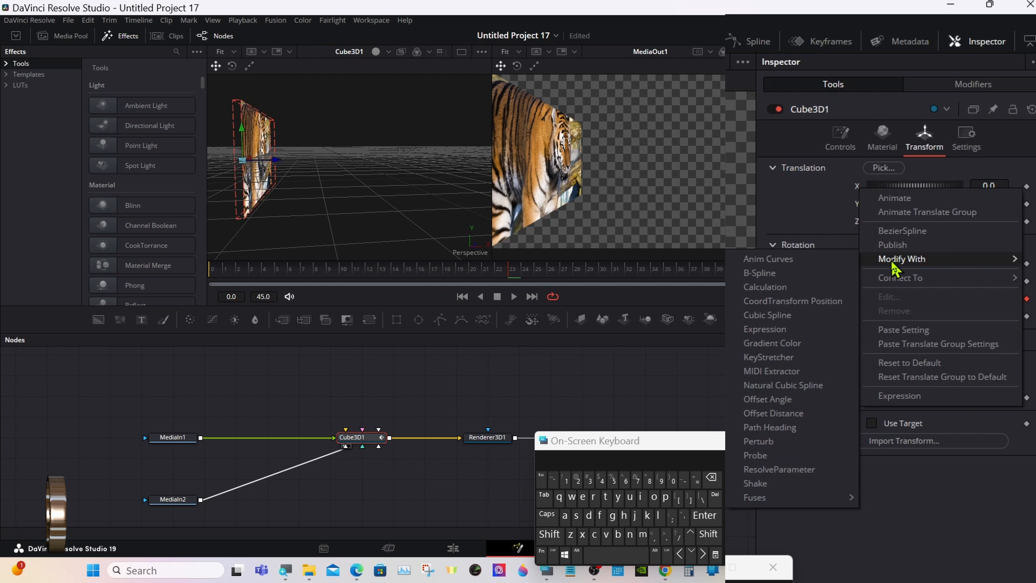
left_click(790, 263)
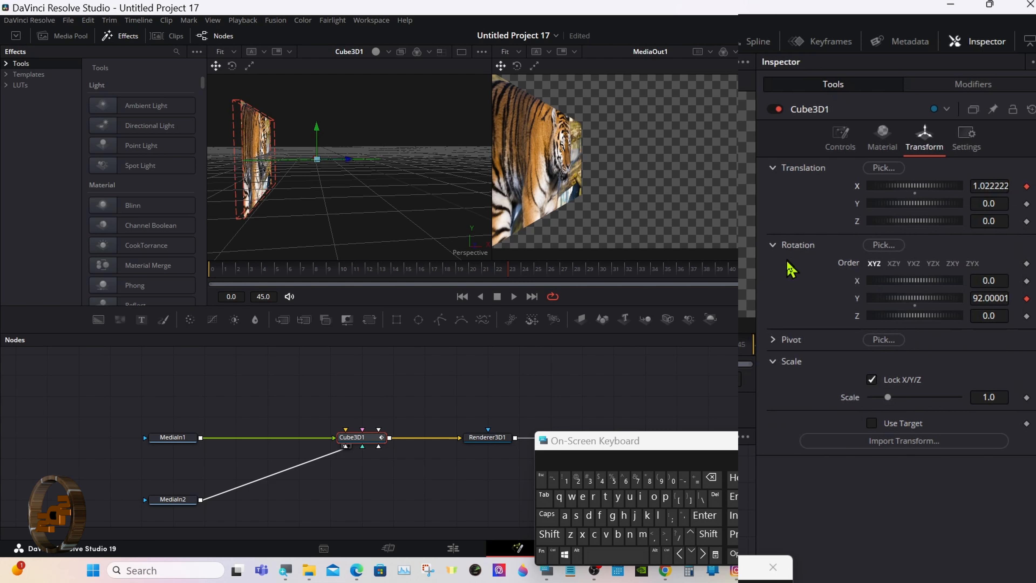
Step: Go to the last frame and set the scale of the X Offset Anim Curves modifier to 3
left_click_drag(517, 283, 694, 274)
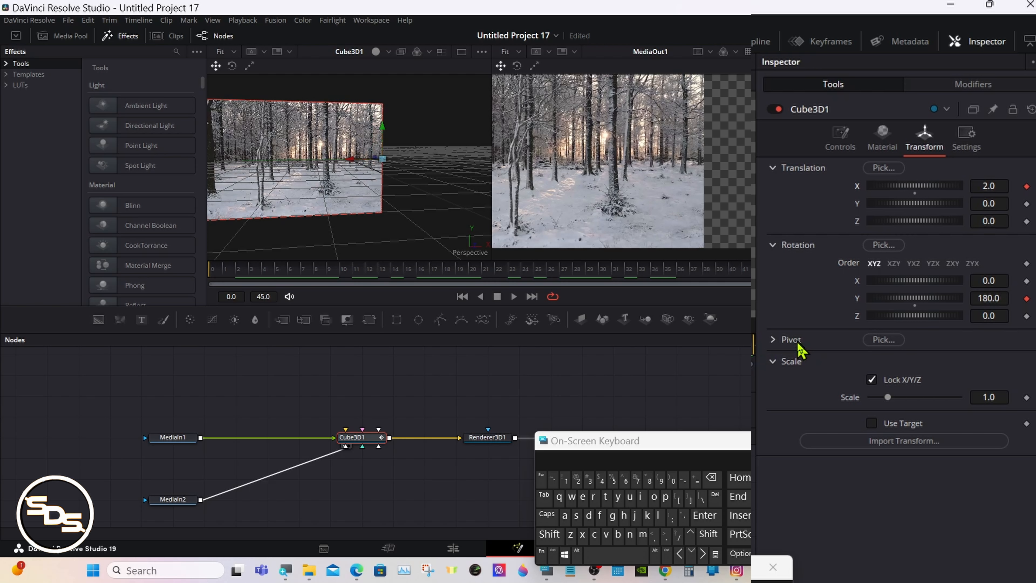
left_click(973, 94)
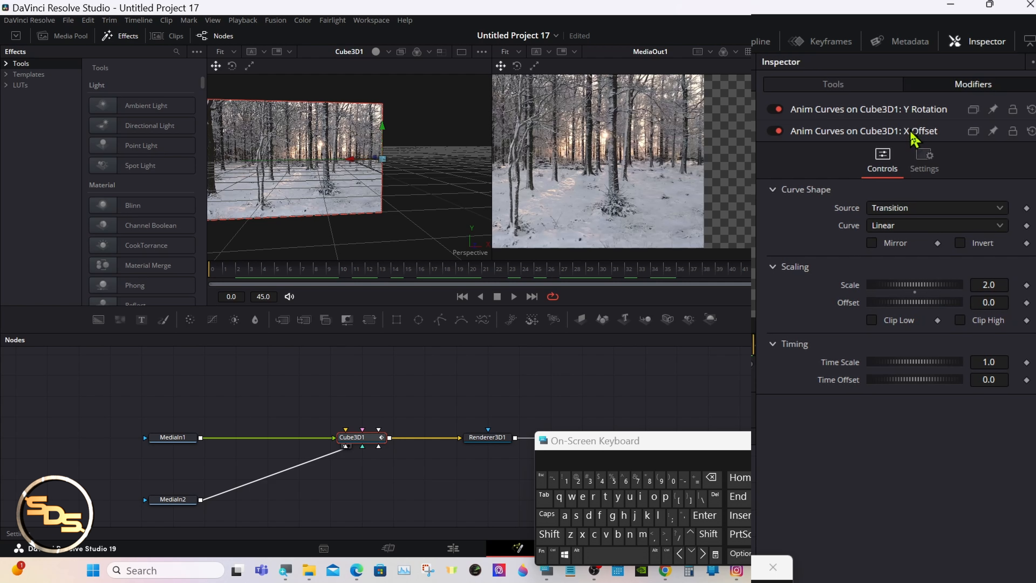
left_click(982, 285)
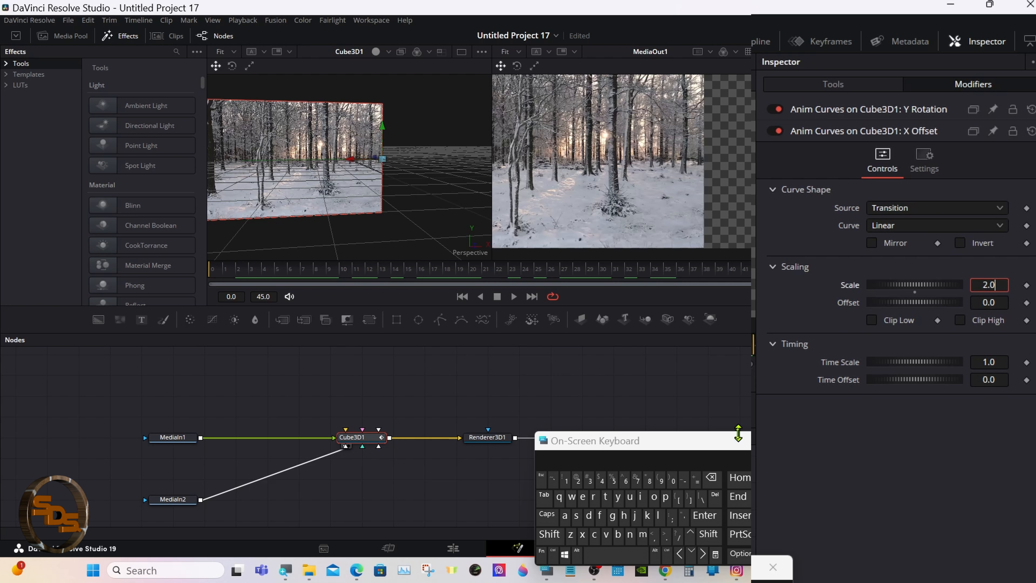
left_click(712, 479)
left_click(712, 478)
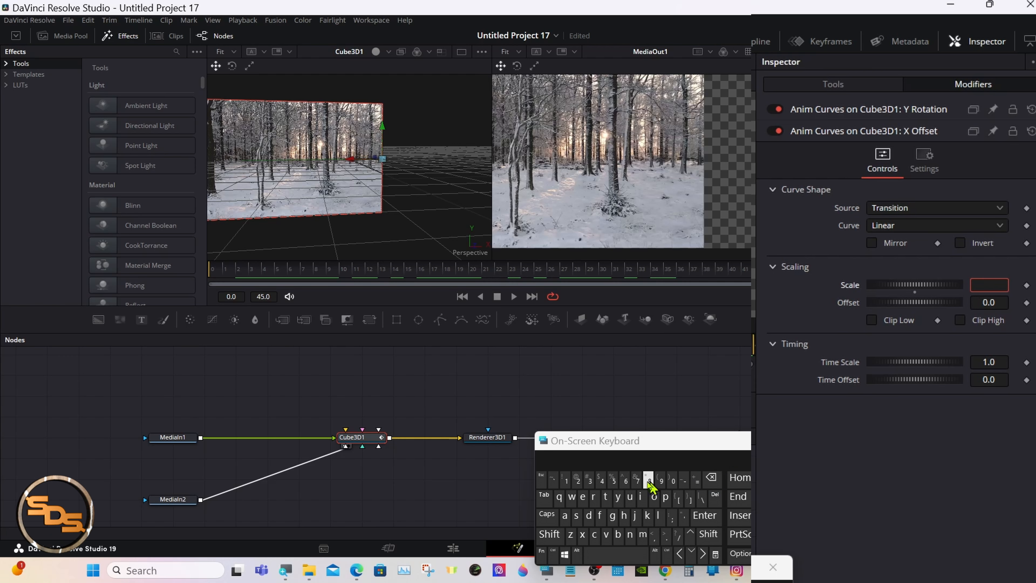
left_click(589, 480)
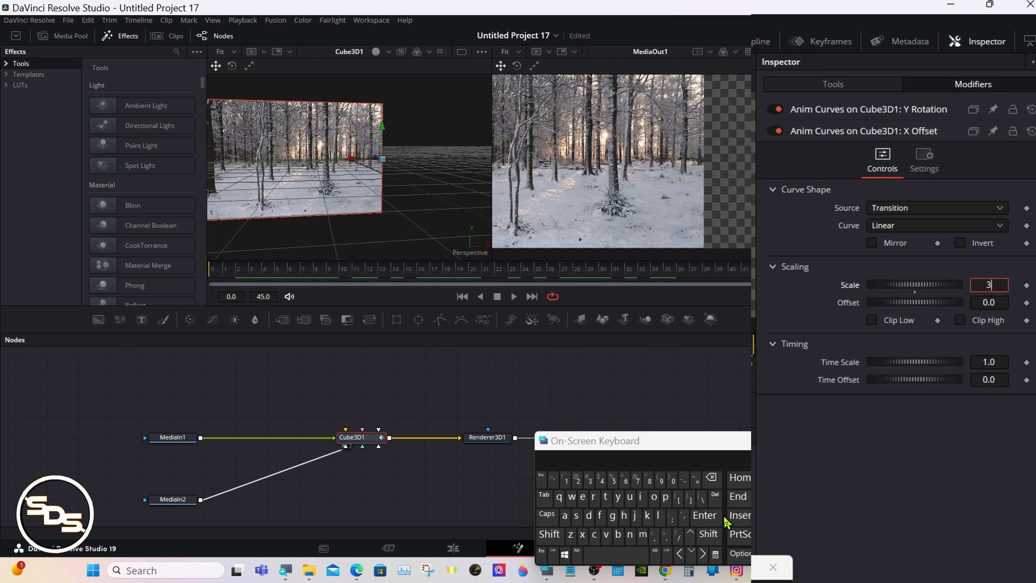
left_click(705, 515)
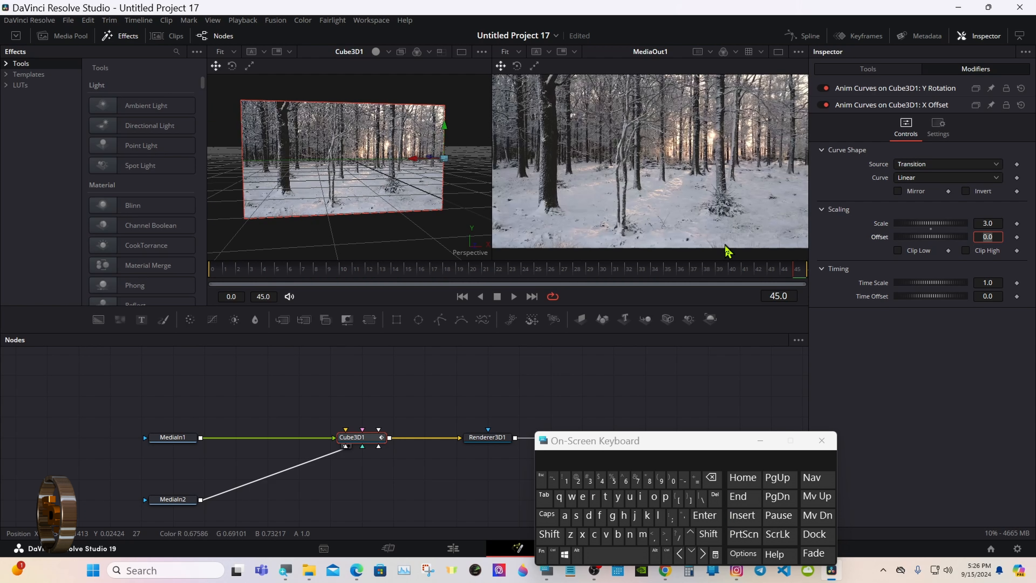
Step: Preview the panel's flip by scrubbing and playing the timeline, then return to frame 0
left_click_drag(727, 269, 814, 277)
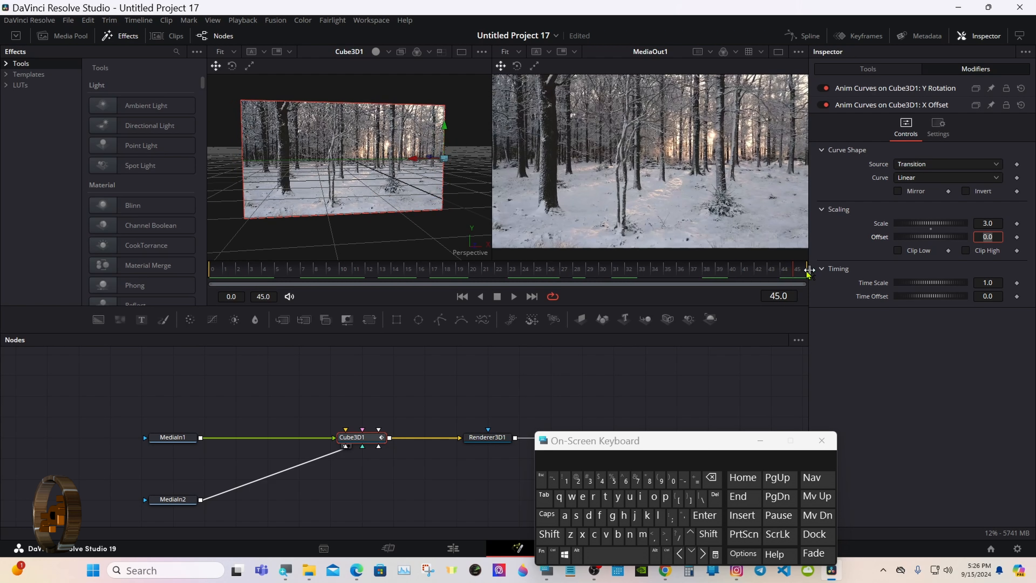
left_click(514, 296)
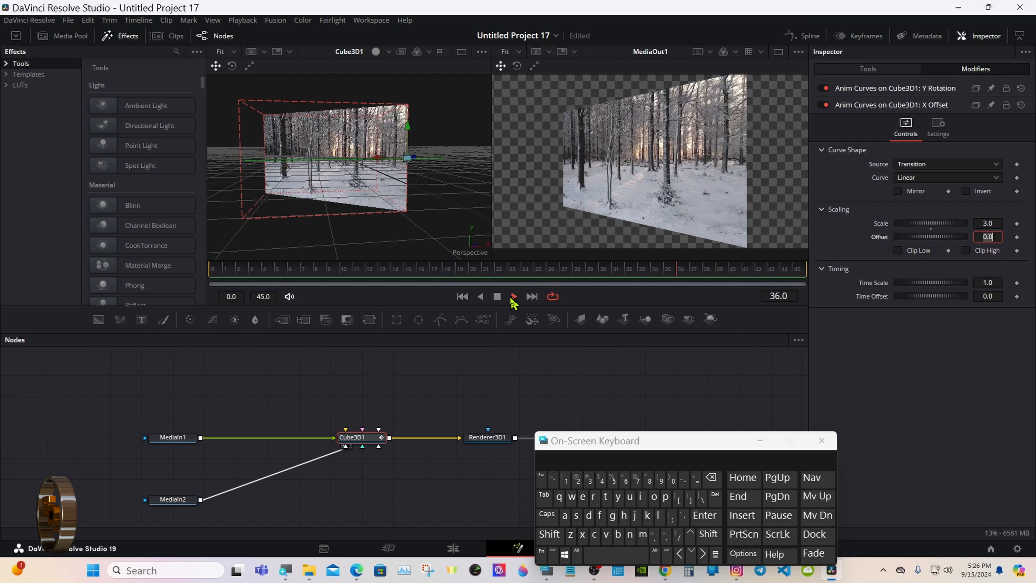
left_click(497, 297)
left_click_drag(562, 439, 612, 429)
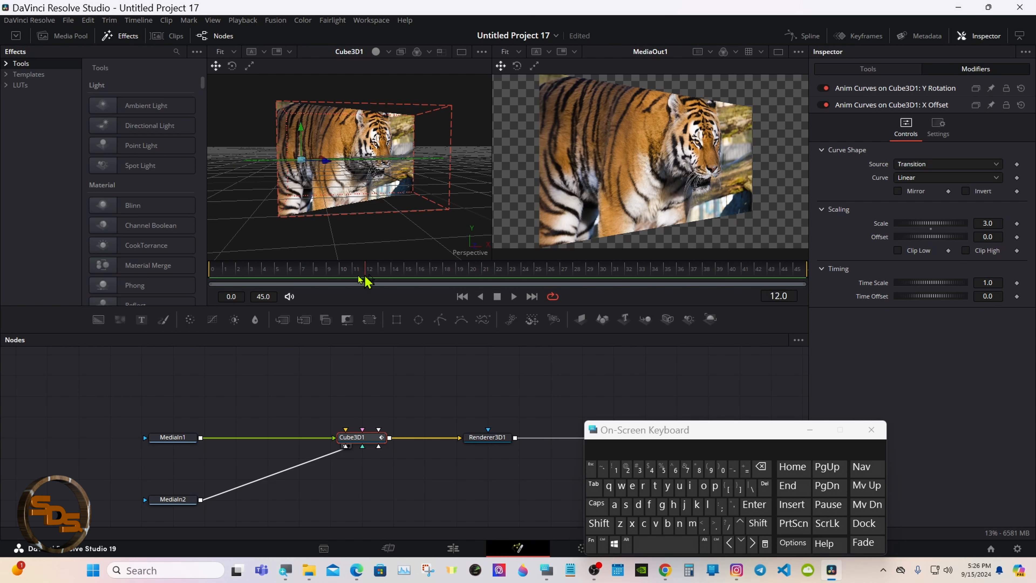
left_click_drag(363, 280, 214, 280)
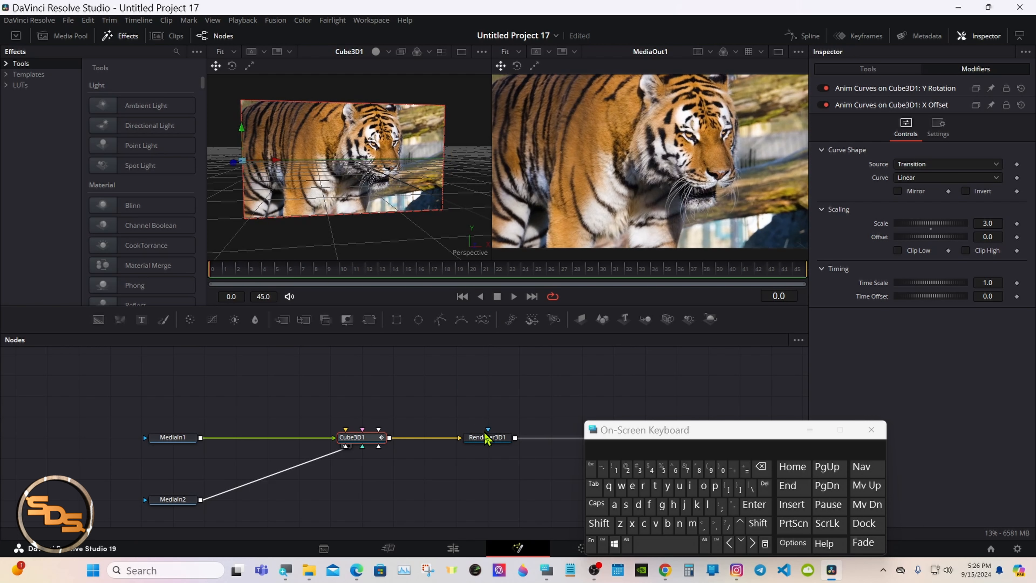
Step: Move Renderer3D1 next to Cube3D1 and create a macro from these two nodes
left_click_drag(486, 438, 424, 438)
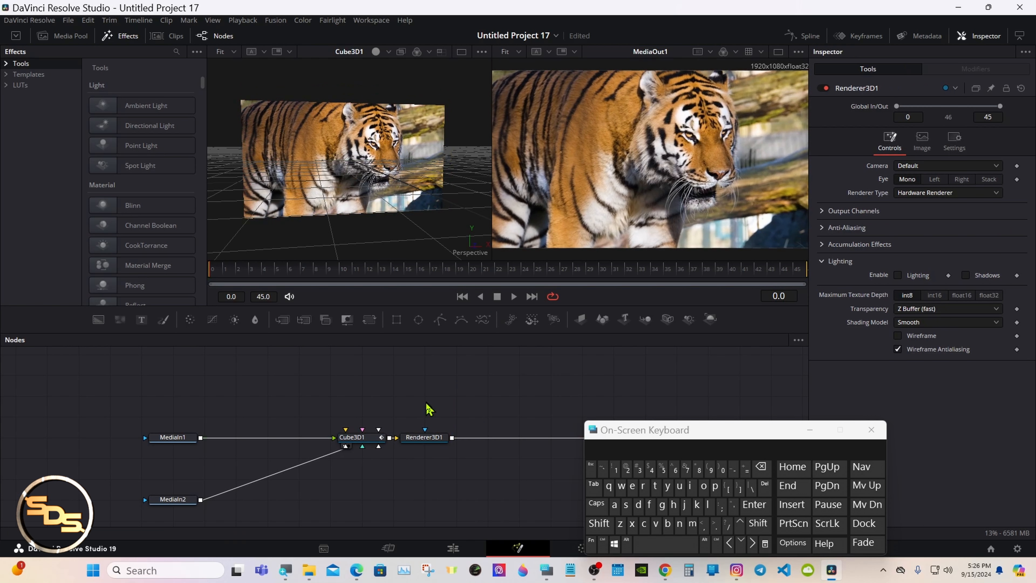
left_click_drag(321, 401, 428, 460)
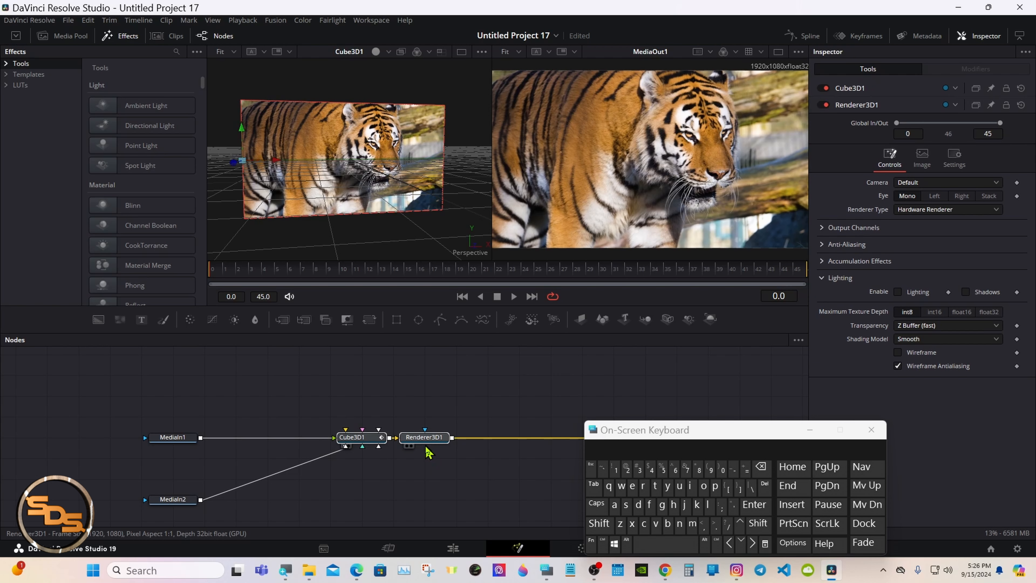
right_click(428, 448)
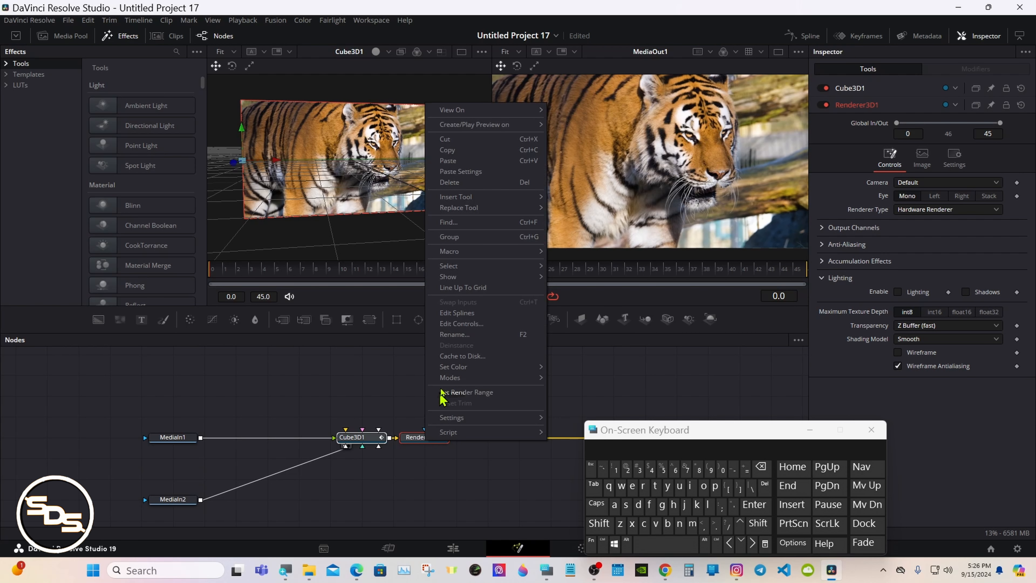
mouse_move(484, 253)
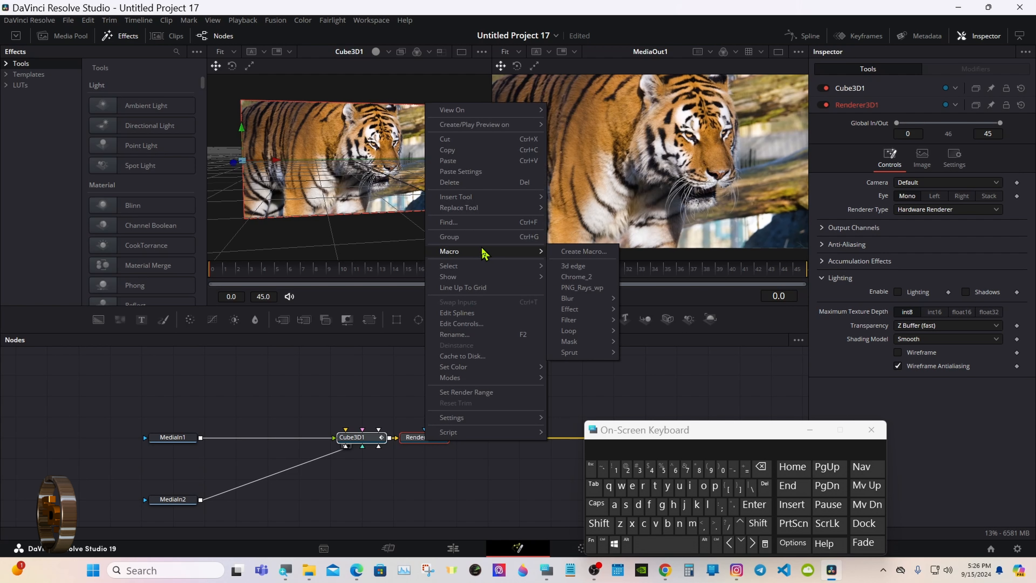
left_click(576, 252)
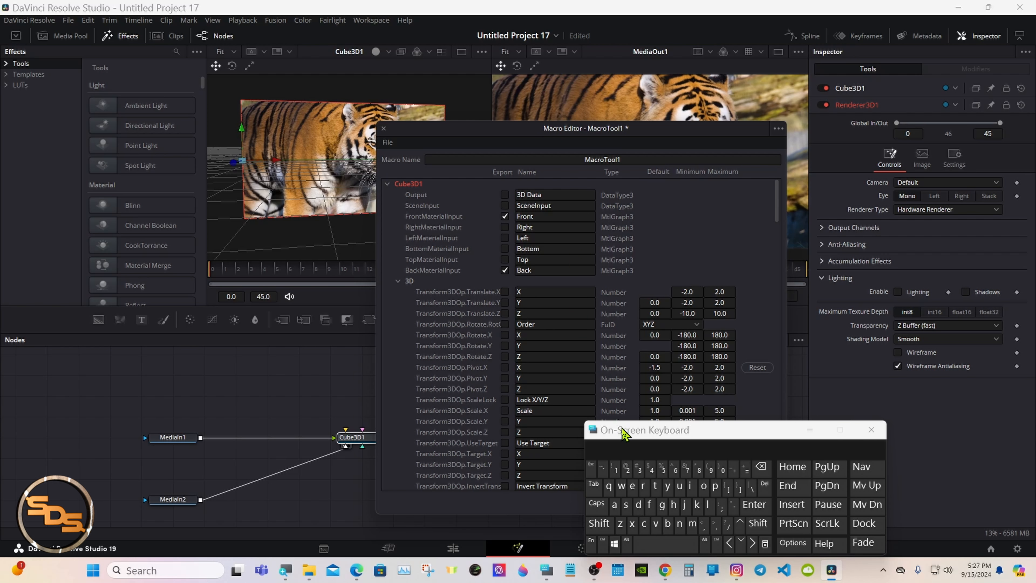
Step: Name the macro "Flip Transition"
left_click_drag(624, 431, 643, 324)
left_click(632, 160)
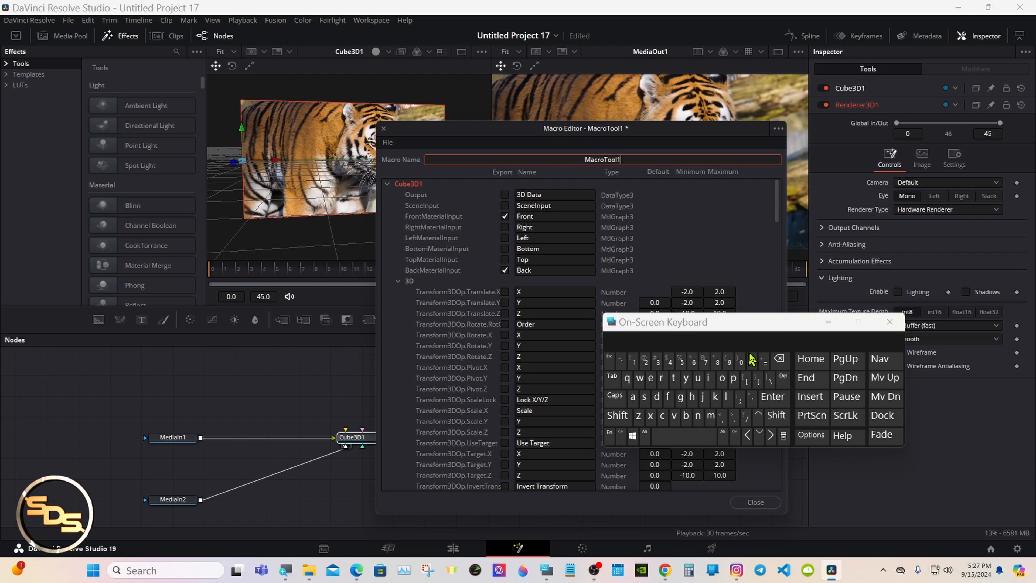
left_click(780, 358)
left_click(617, 415)
left_click(668, 397)
left_click(726, 396)
left_click(710, 379)
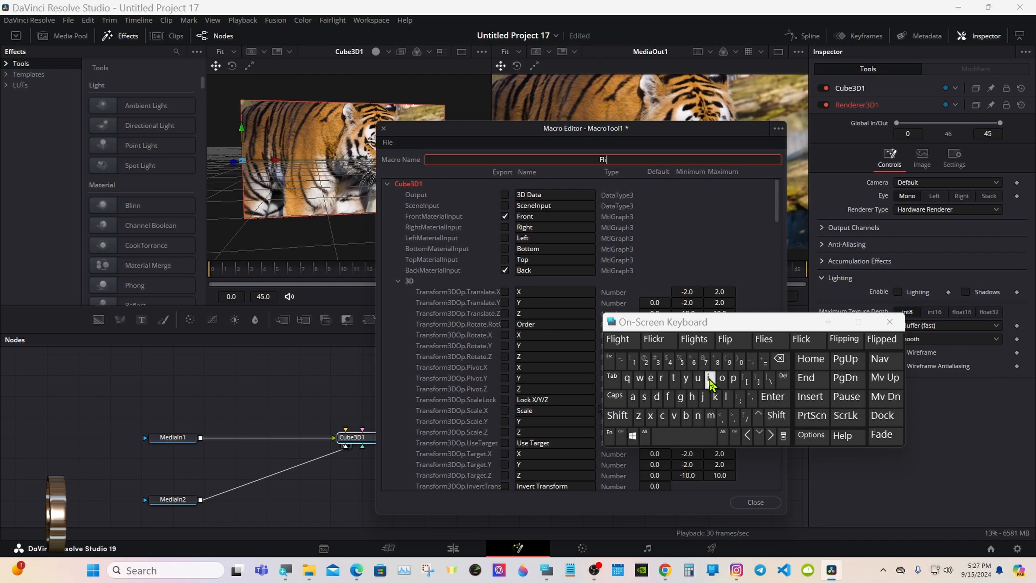
left_click(725, 338)
left_click(617, 415)
left_click(674, 379)
left_click(661, 379)
left_click(633, 396)
left_click(698, 415)
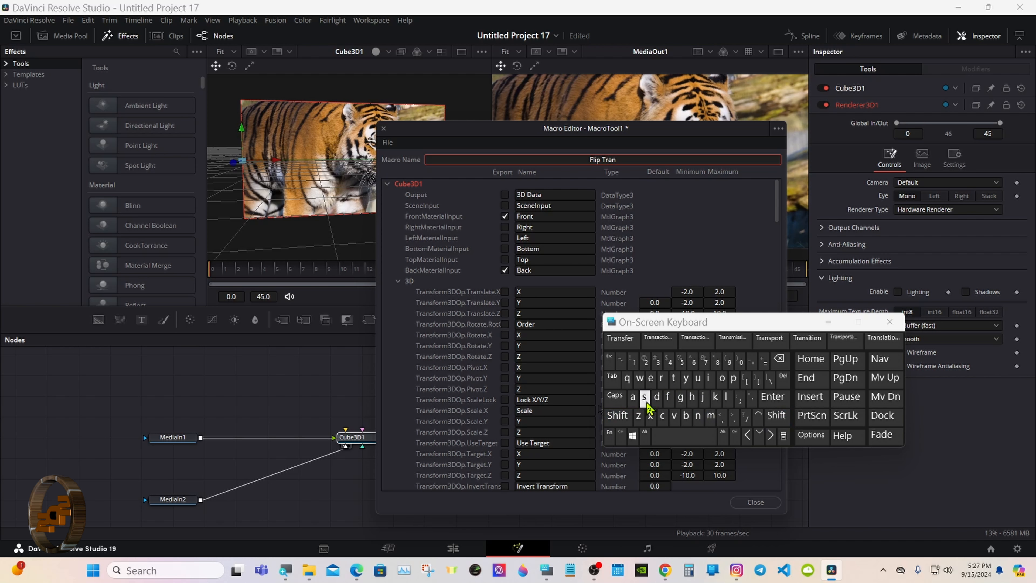
left_click(645, 397)
left_click(621, 338)
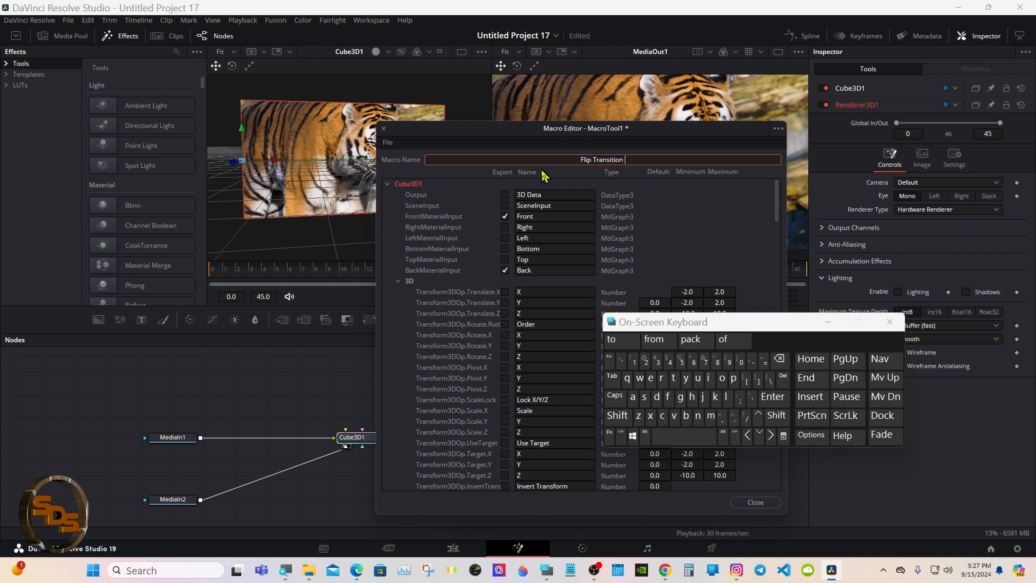
left_click(478, 188)
Step: Mark the Source, Input, Curve and In / Out controls of AnimCurves2 for export in the macro
left_click(398, 281)
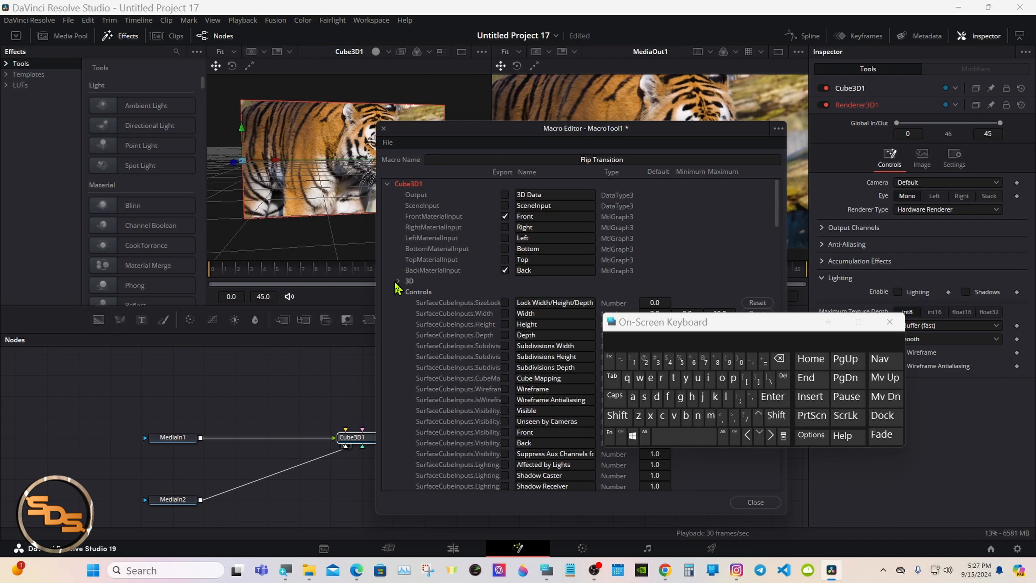
left_click(387, 184)
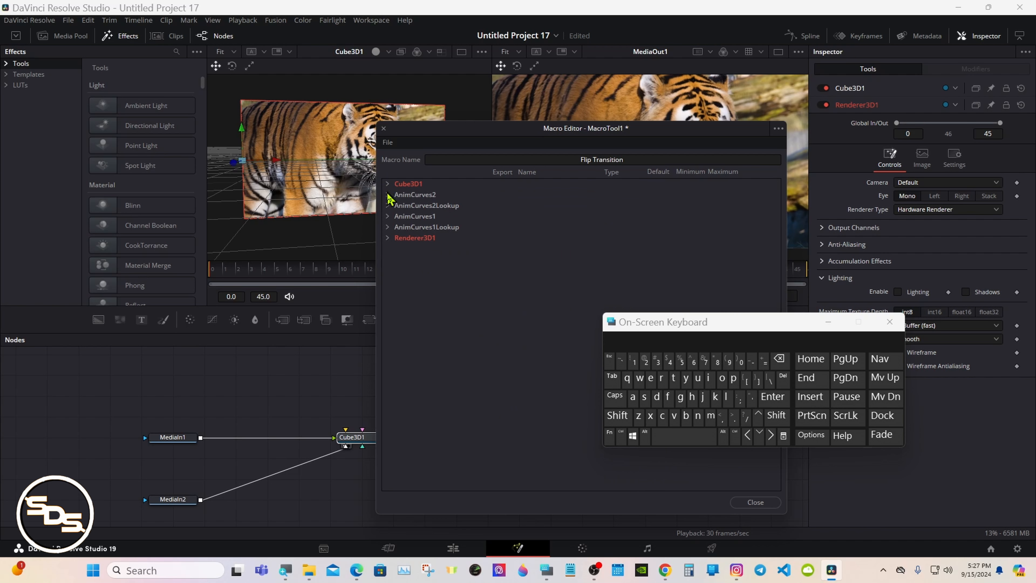
left_click(387, 195)
left_click_drag(619, 323, 730, 360)
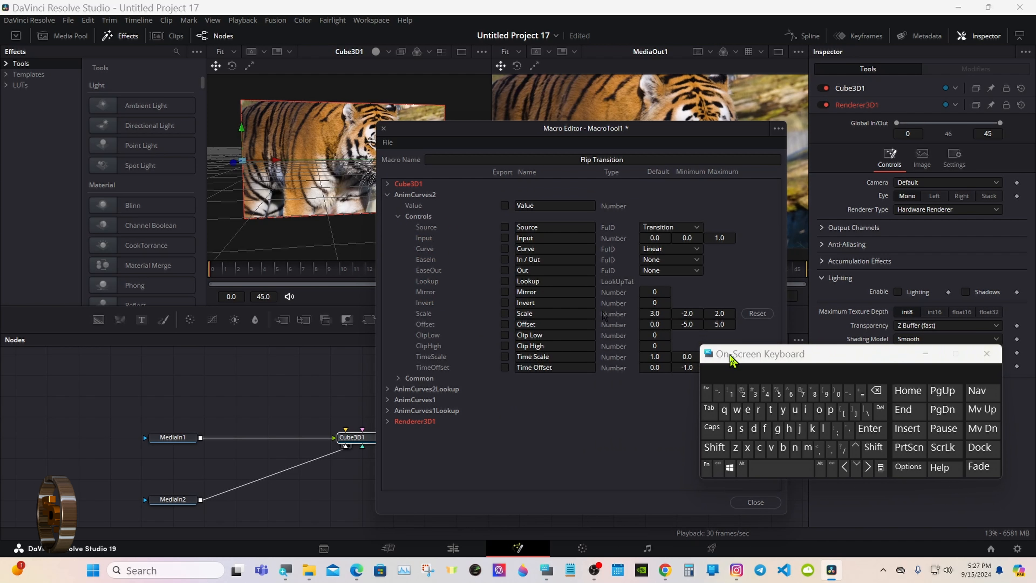
left_click(505, 227)
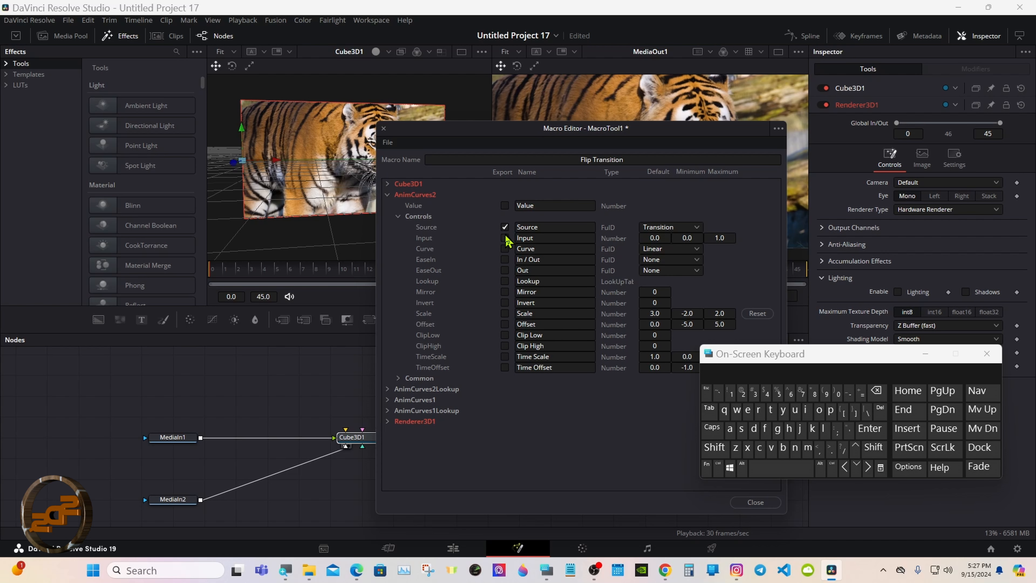
Step: Rename the exported Source control of AnimCurves2 to "Source L To R" and mark its Out control for export
left_click(544, 227)
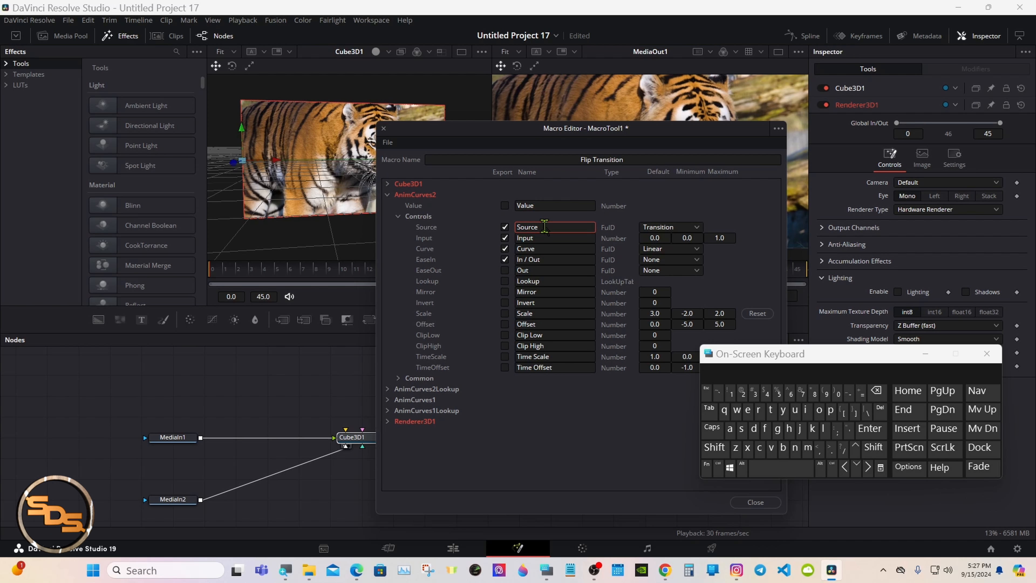
left_click(760, 469)
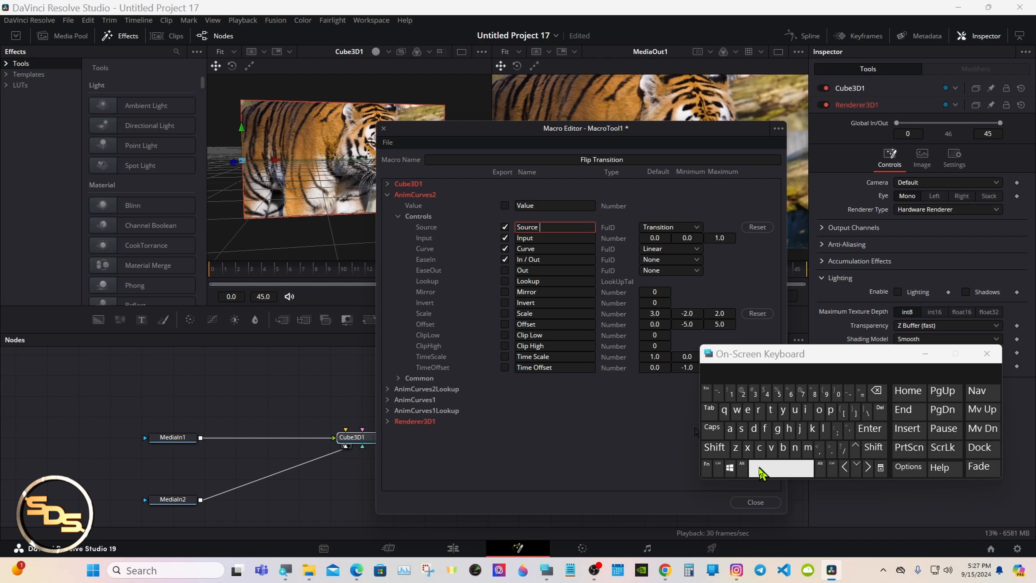
left_click(726, 449)
left_click(825, 429)
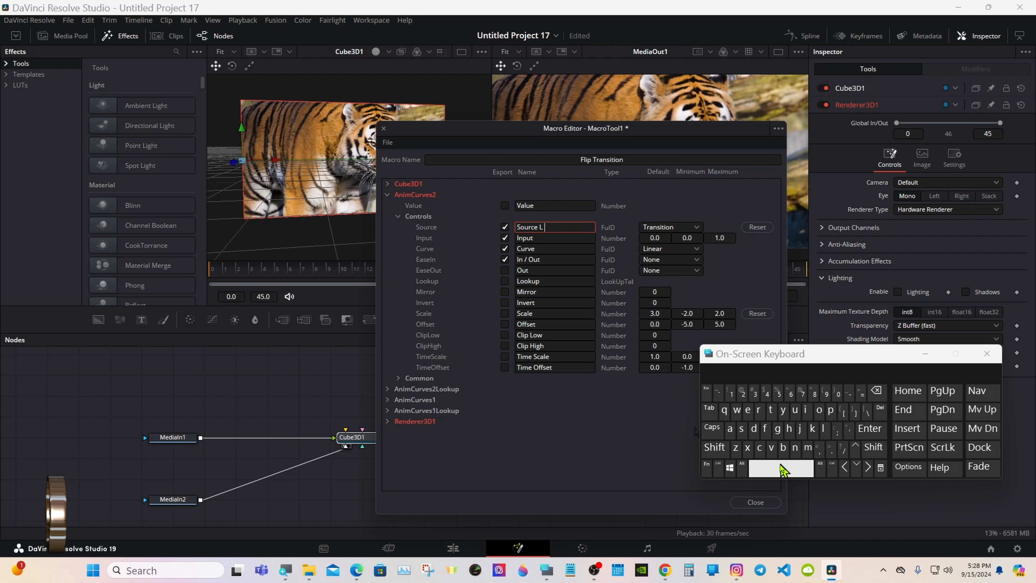
left_click(771, 410)
left_click(819, 410)
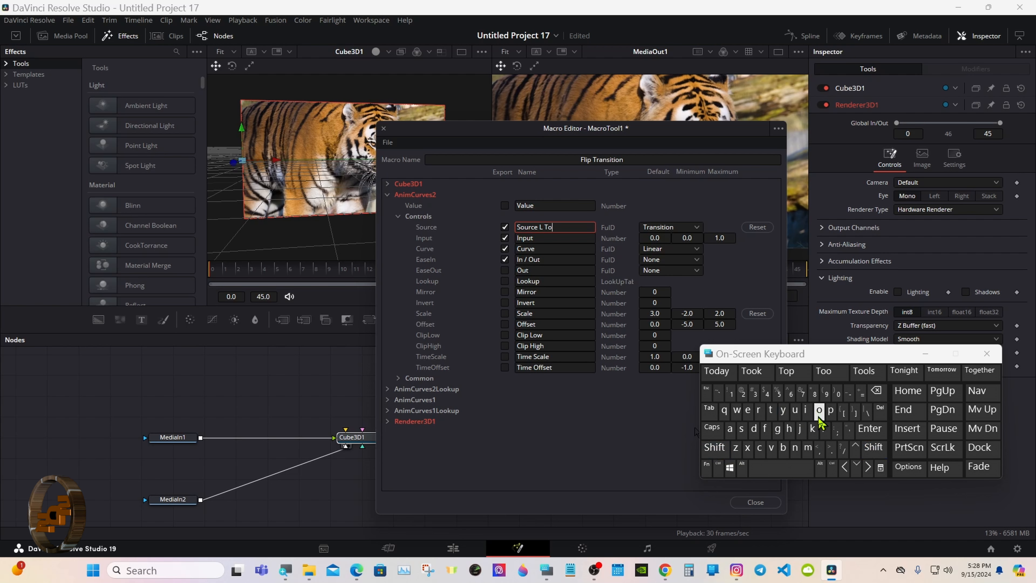
left_click(780, 470)
left_click(714, 447)
left_click(759, 409)
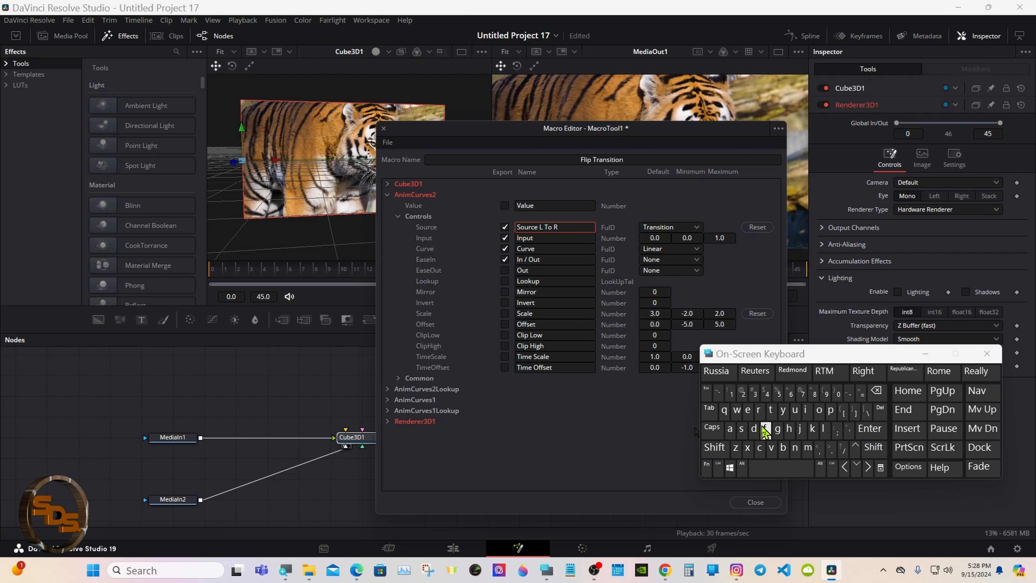
left_click(572, 209)
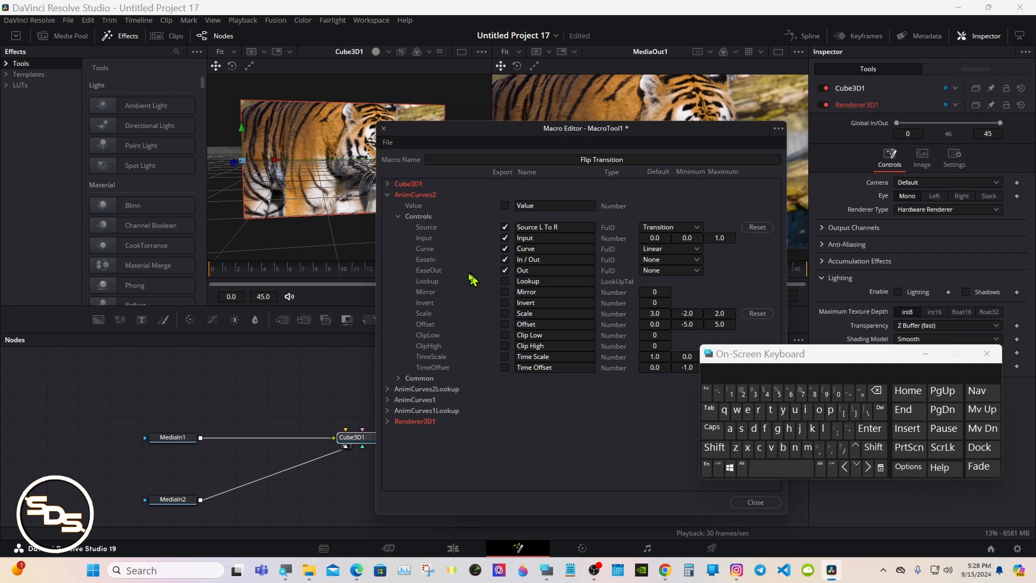
Step: Mark the Source, Input, Curve, In / Out and Out controls of AnimCurves1 for export in the macro
left_click(399, 217)
left_click(387, 195)
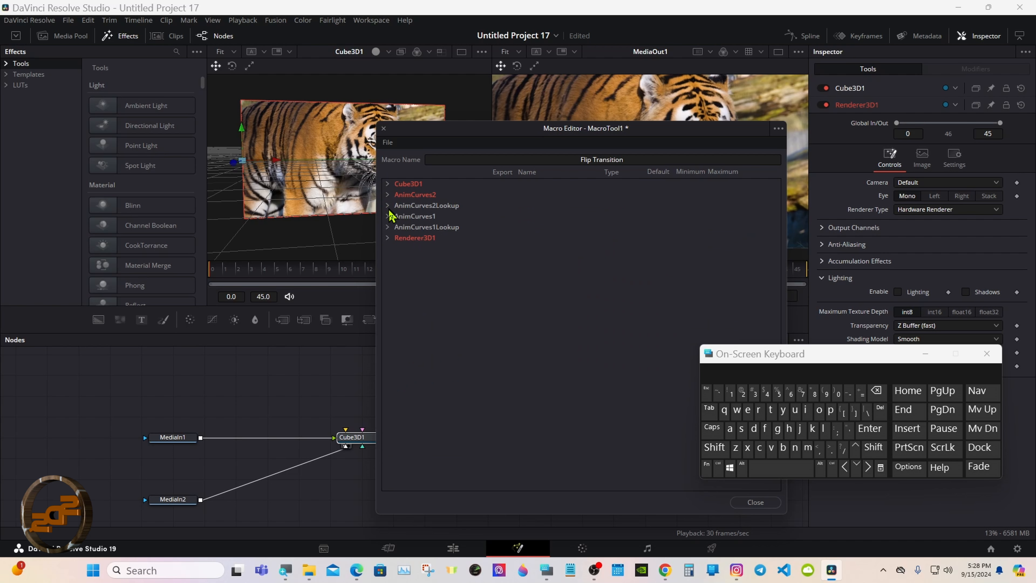
left_click(389, 217)
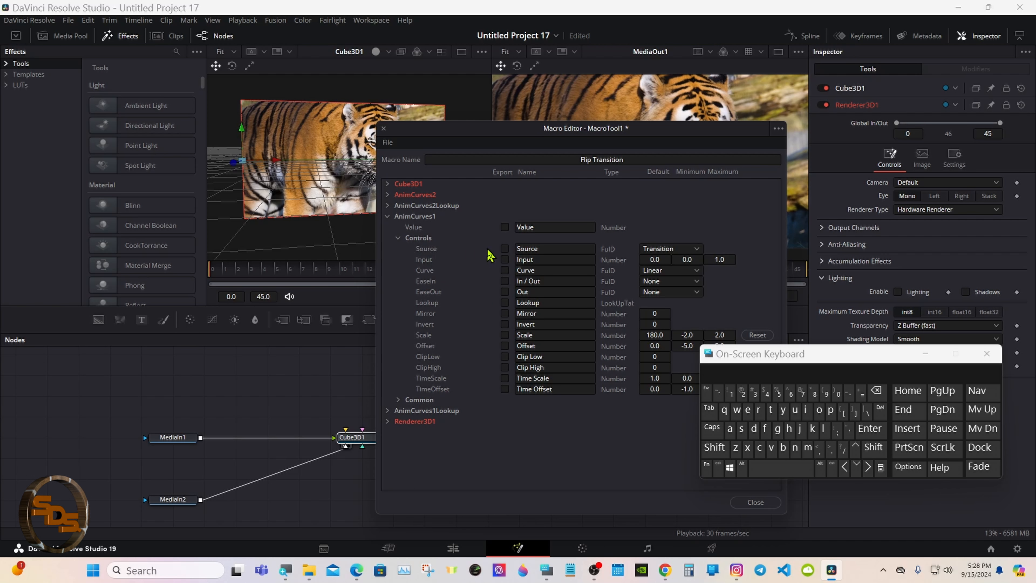
left_click(505, 249)
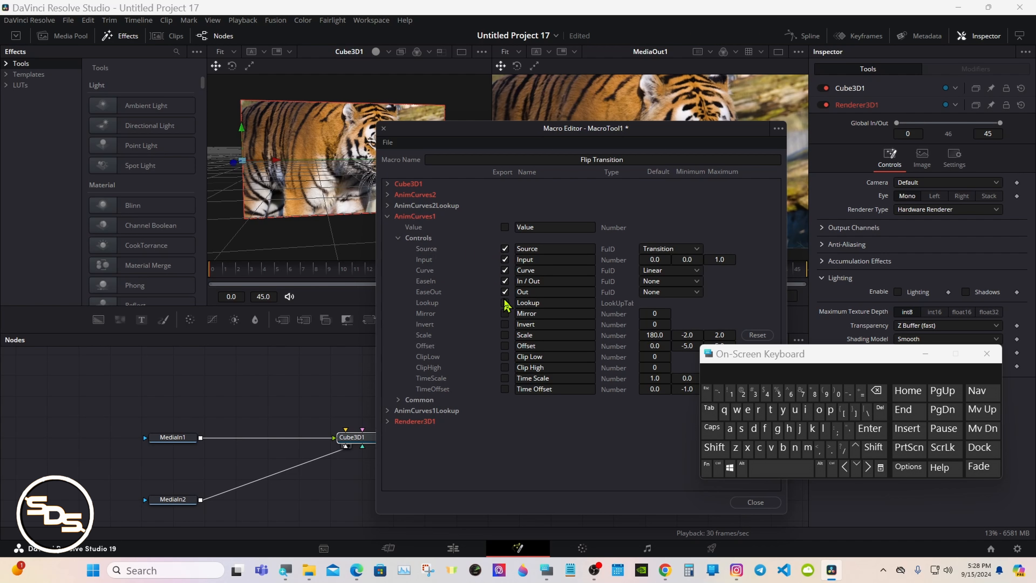
Step: Rename the exported Source control of AnimCurves1 to "Source Flip" and collapse its control list
left_click(553, 249)
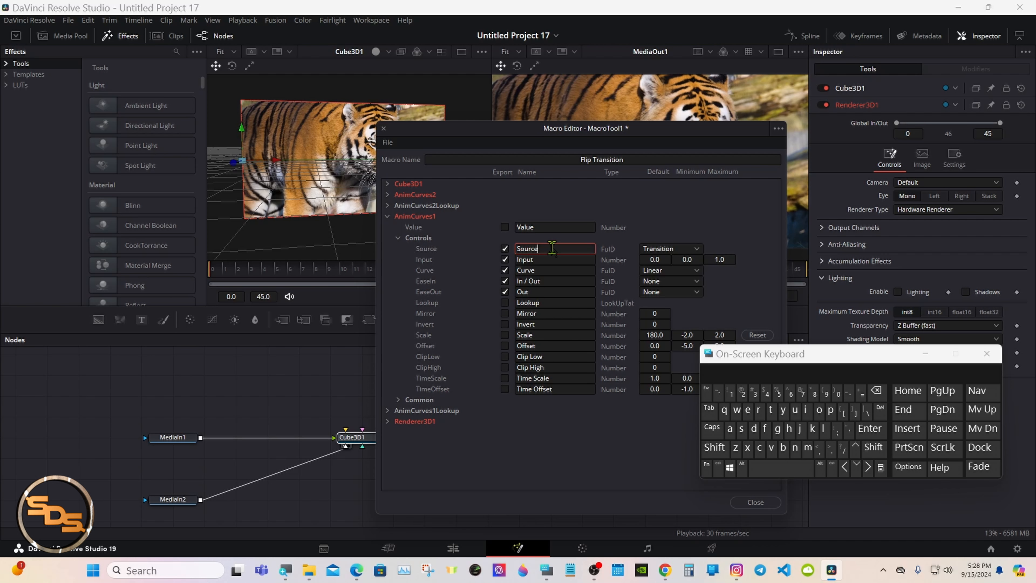
left_click(767, 469)
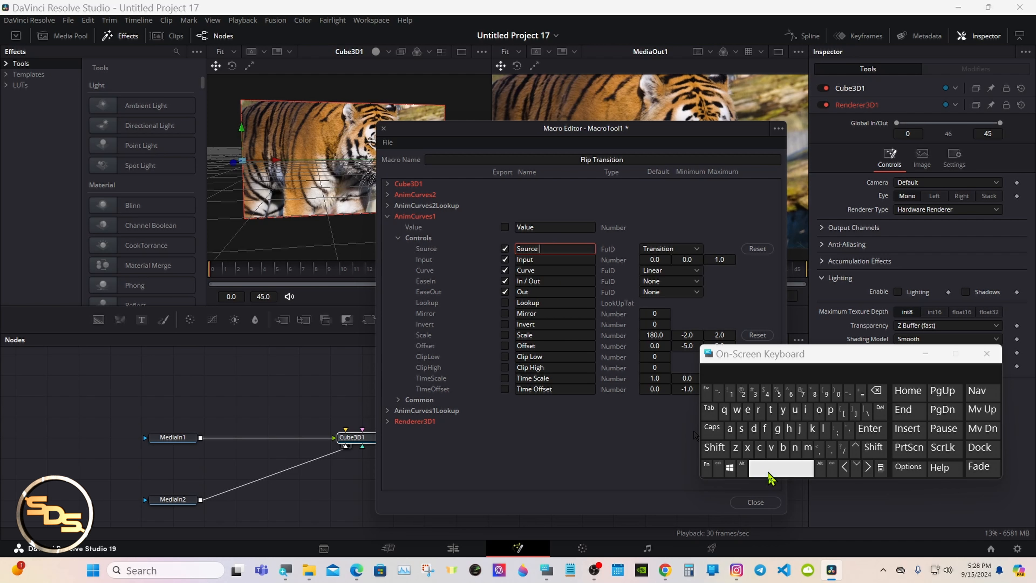
left_click(720, 456)
left_click(765, 428)
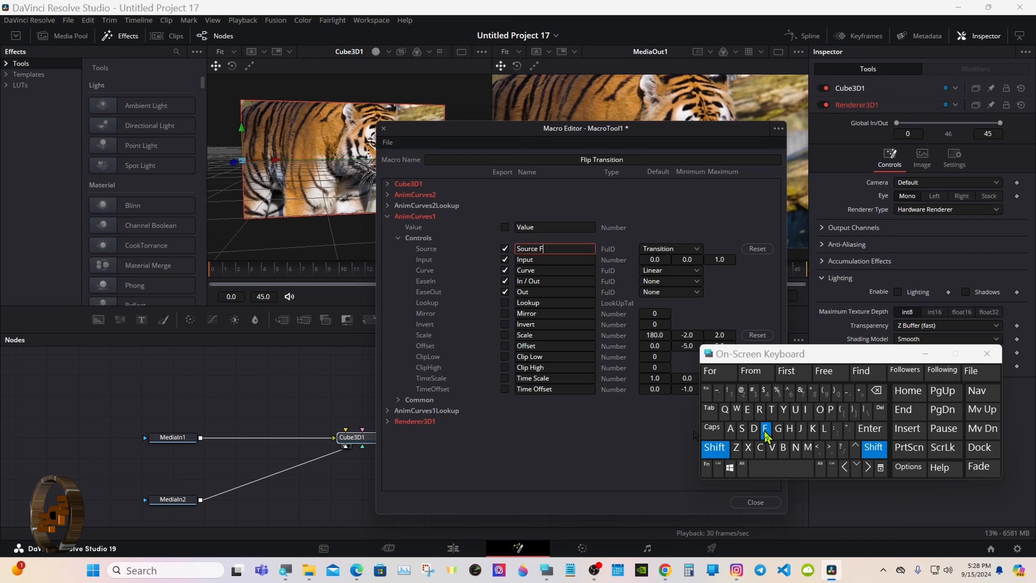
left_click(825, 430)
left_click(806, 409)
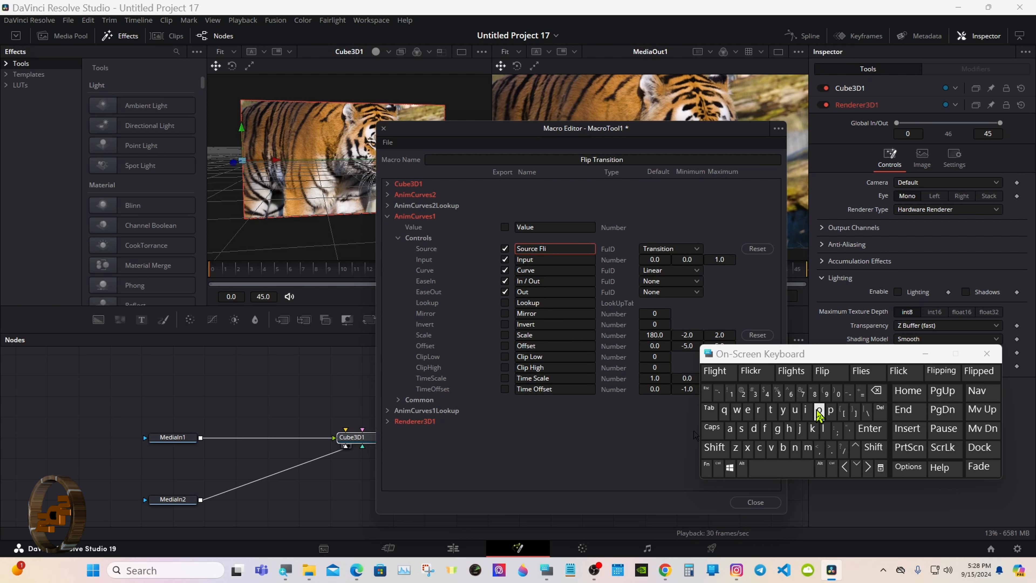
left_click(831, 409)
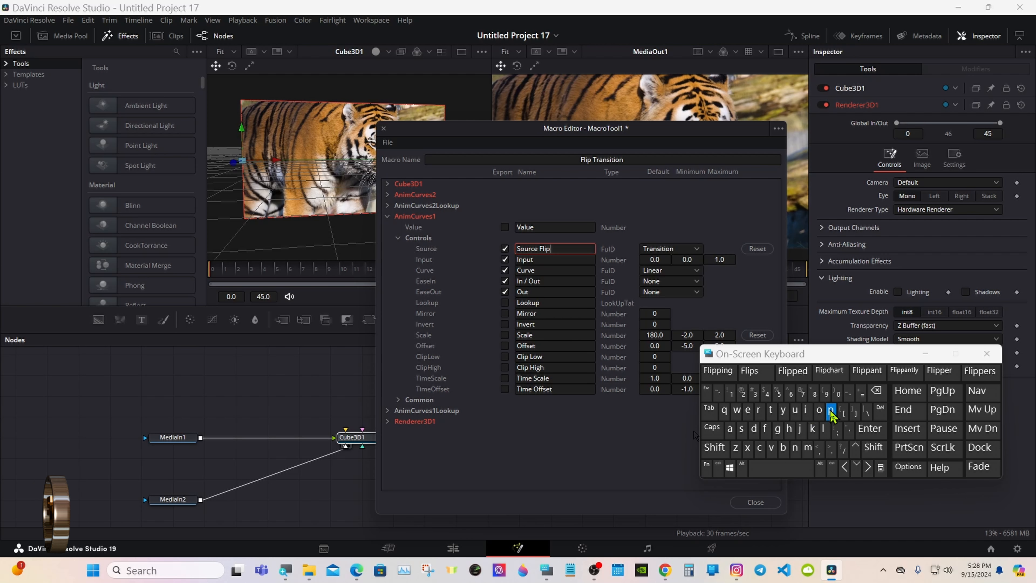
left_click(557, 219)
left_click(399, 238)
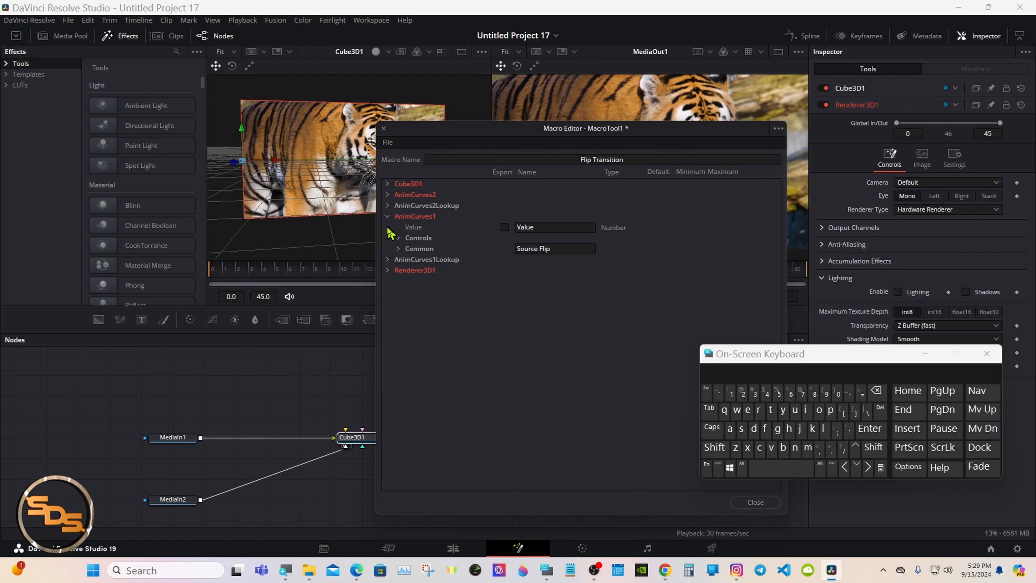
left_click(388, 216)
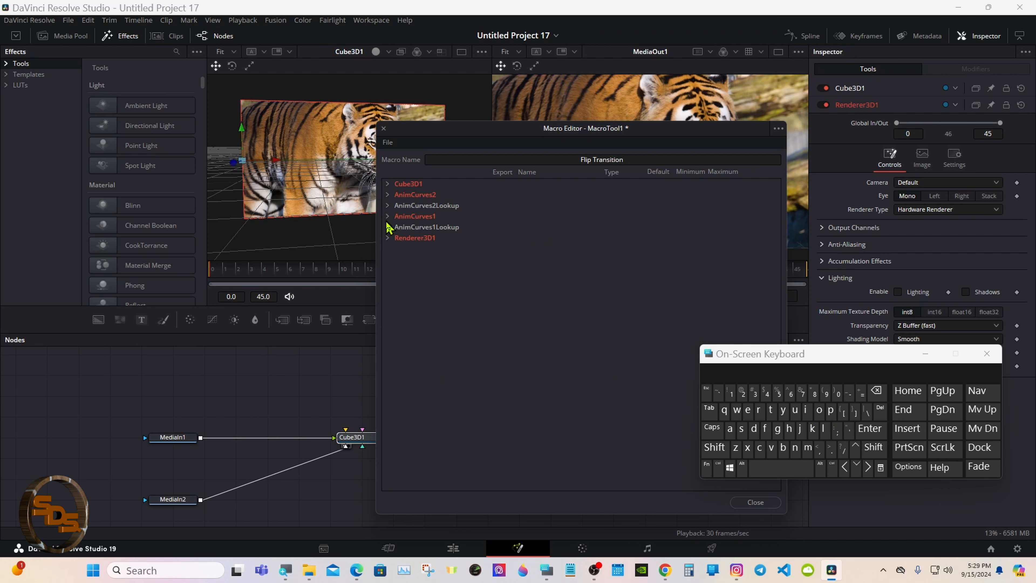
Step: Save the macro as group Flip Transition.setting in Fusion > Templates > Edit > Transitions > Latest Transitions and close the Macro Editor
left_click(388, 145)
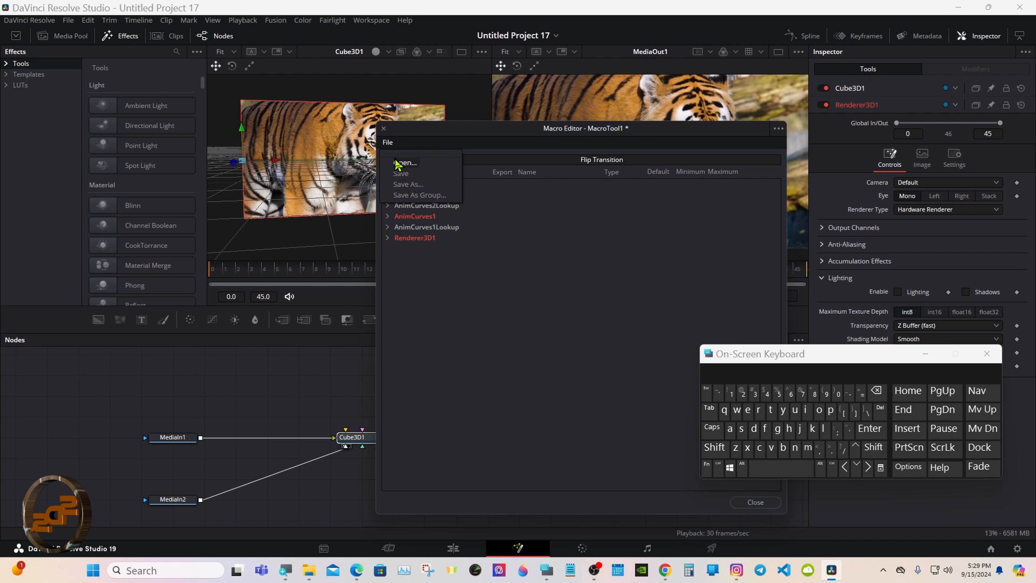
left_click(420, 196)
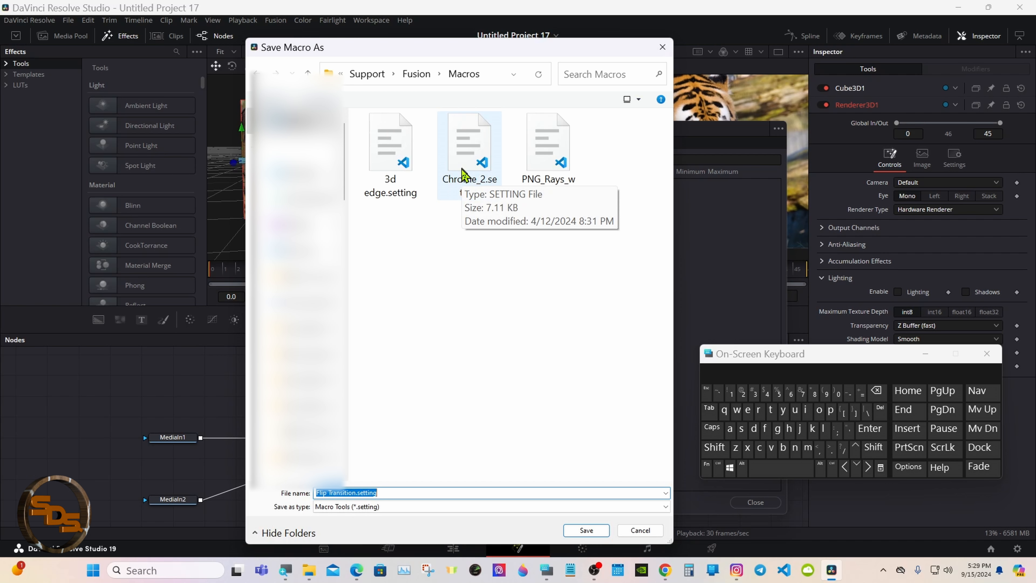
left_click(422, 75)
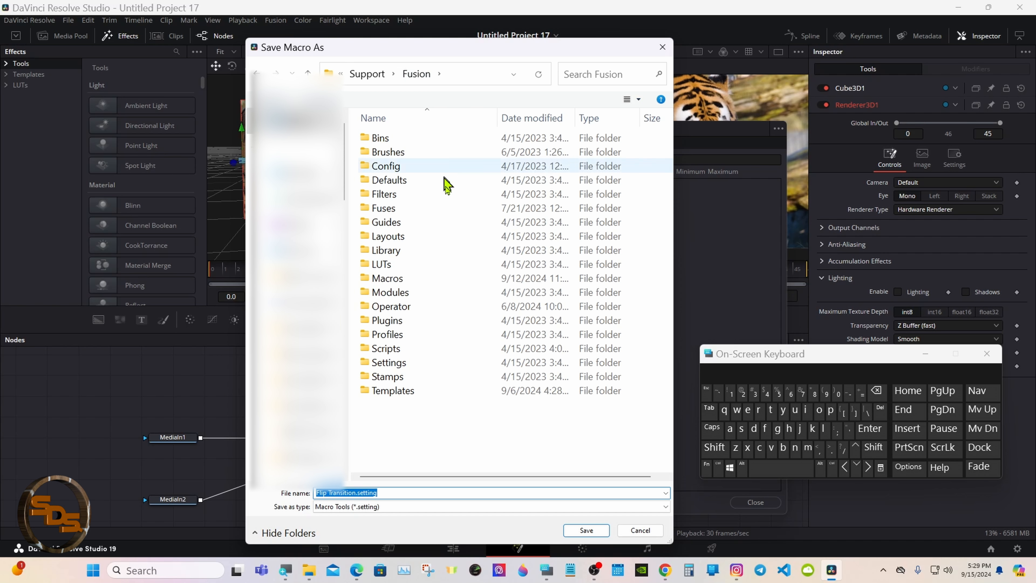
double_click(468, 394)
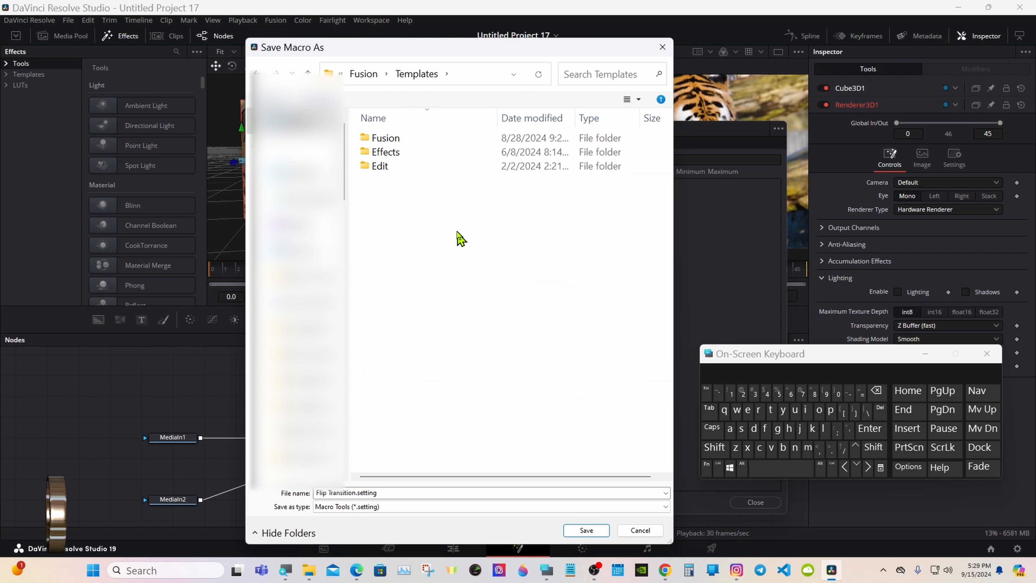
double_click(444, 168)
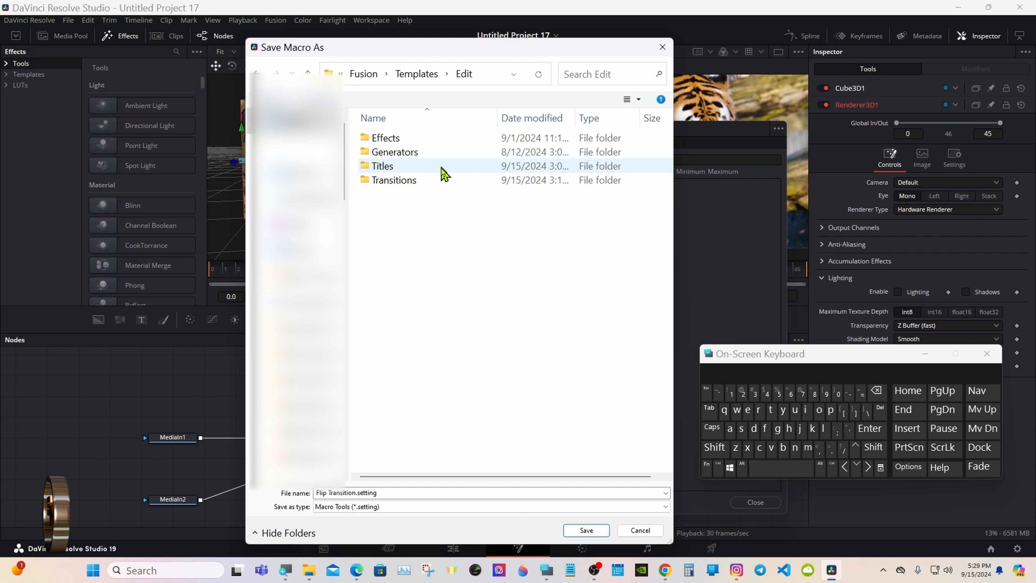
double_click(469, 184)
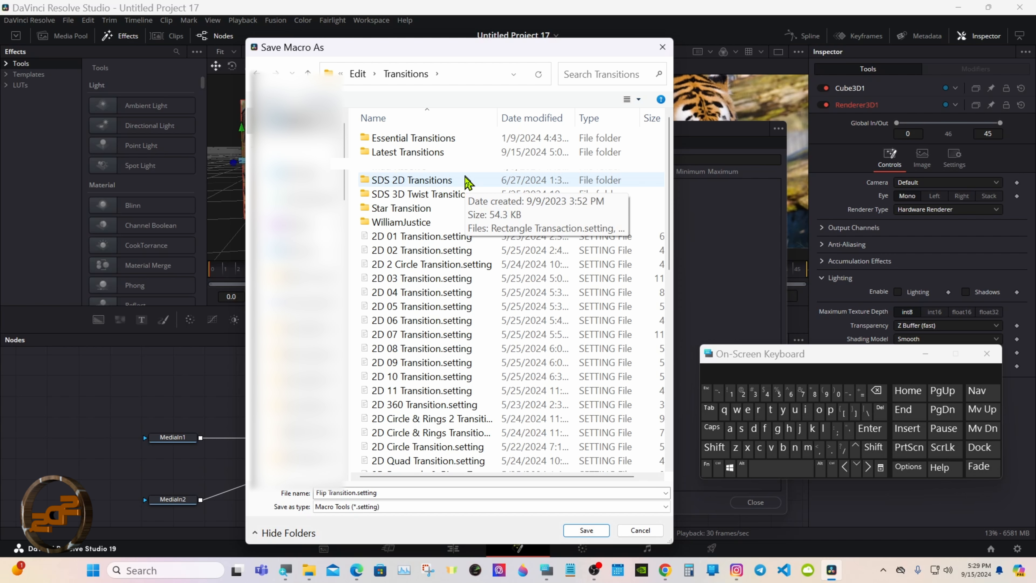
double_click(465, 152)
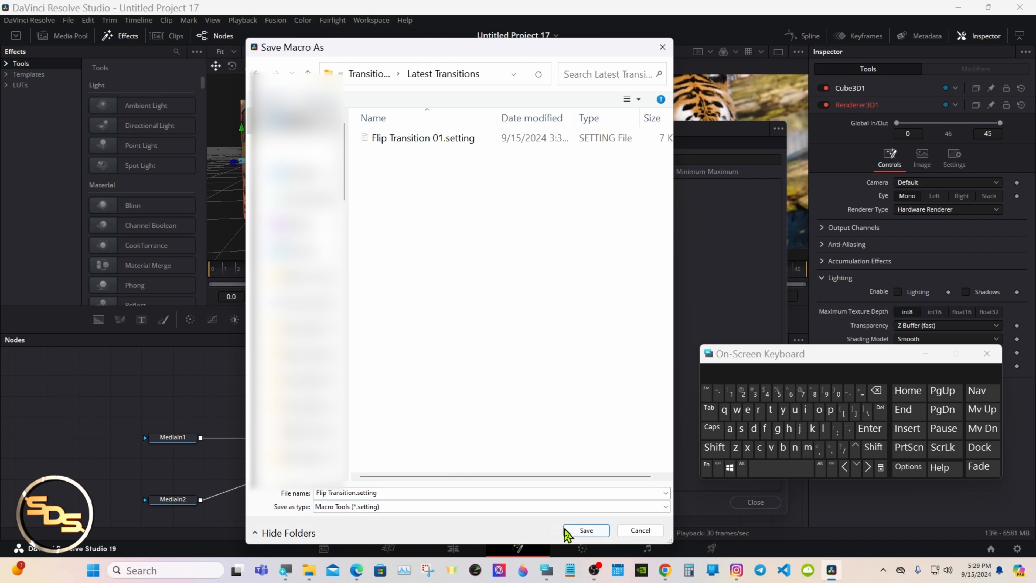
left_click(586, 530)
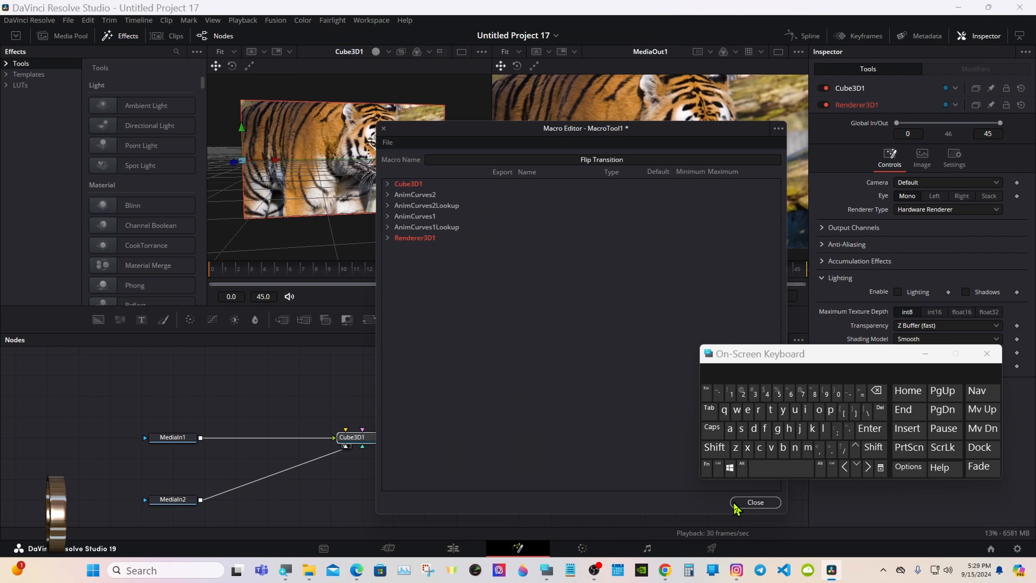
left_click(745, 503)
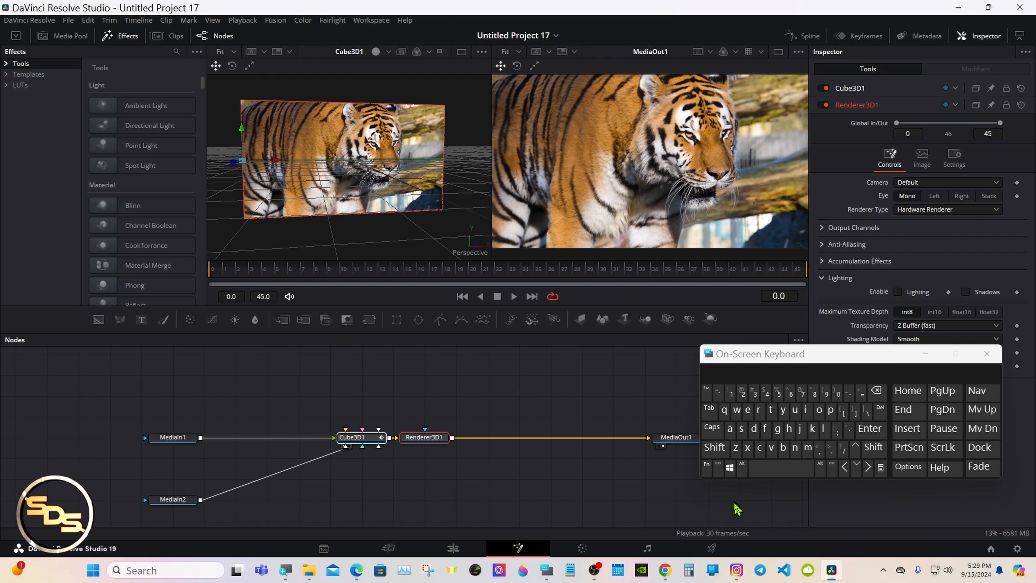
Step: Switch to the Edit page, bring the cut between 03.mp4 and 02.mp4 into view and open the Latest Transitions category
left_click(452, 549)
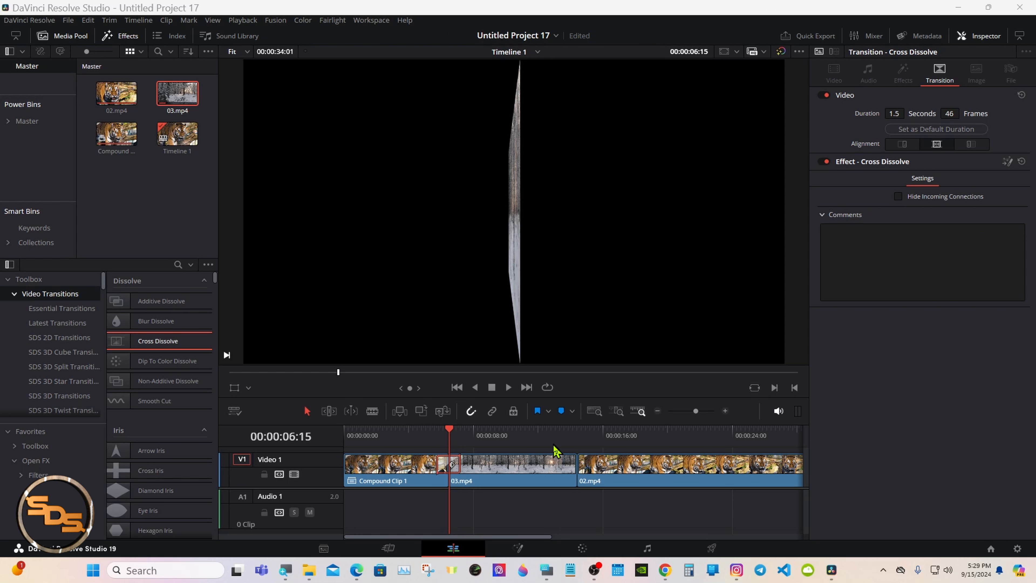
left_click(725, 411)
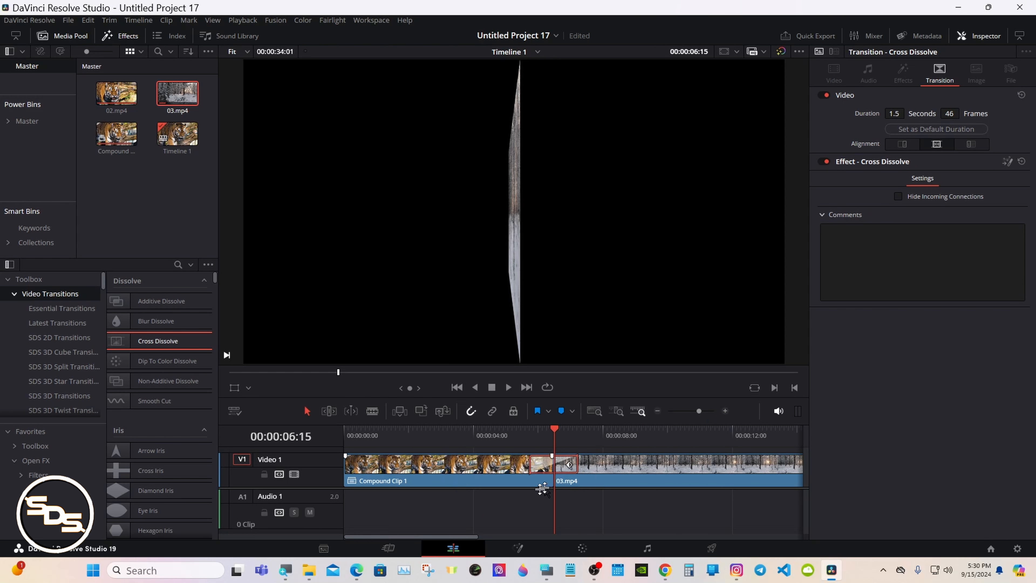
left_click_drag(420, 537, 483, 538)
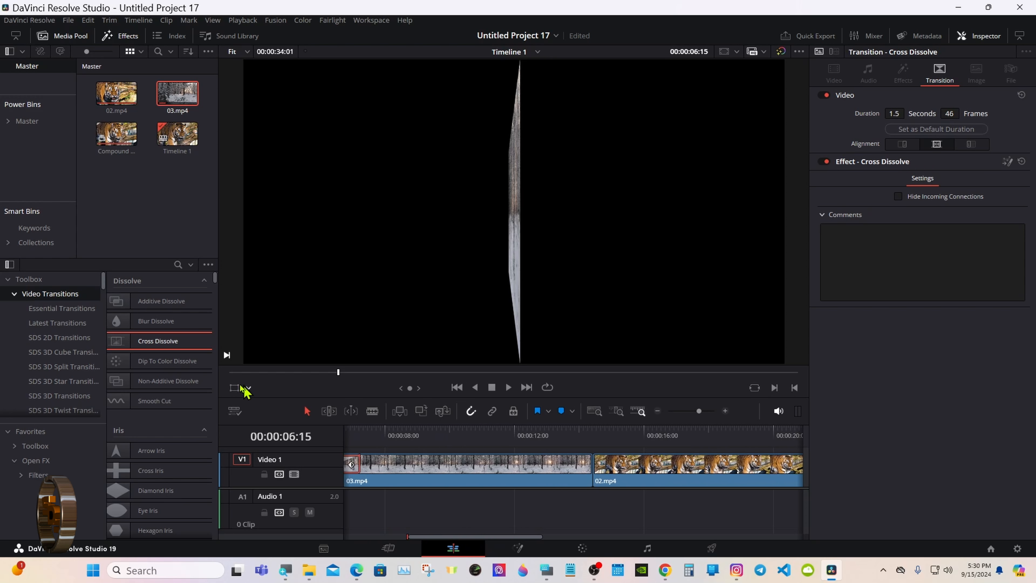
left_click(73, 325)
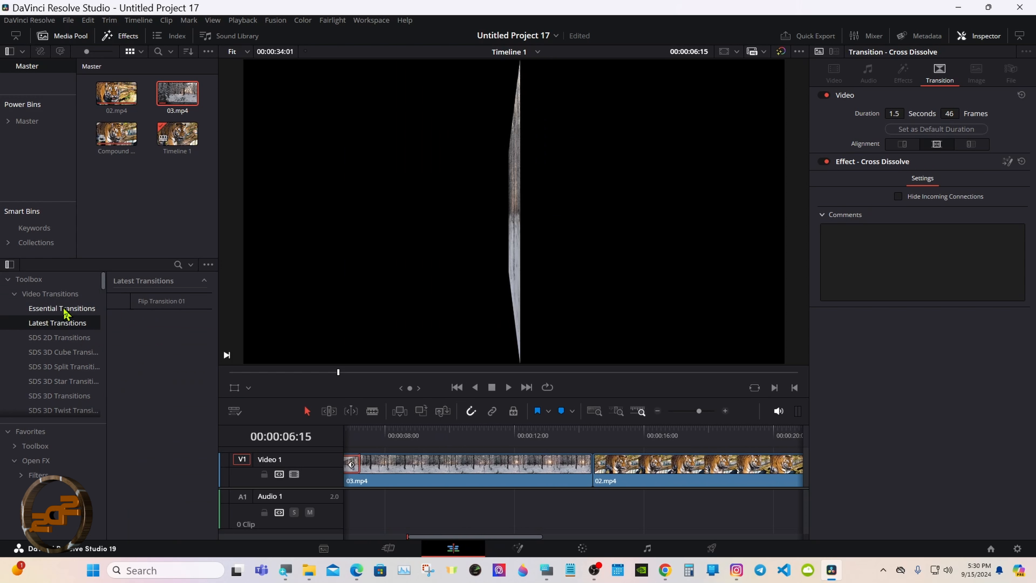
left_click(67, 310)
left_click(63, 325)
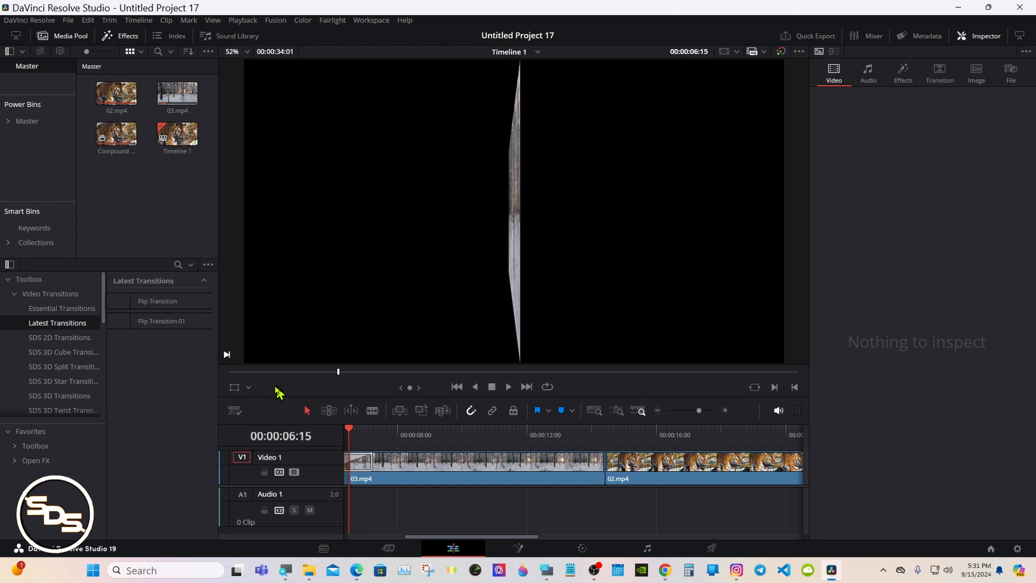
Step: Apply Flip Transition to the cut between 03.mp4 and 02.mp4 and select it to show its controls
left_click_drag(151, 310, 603, 465)
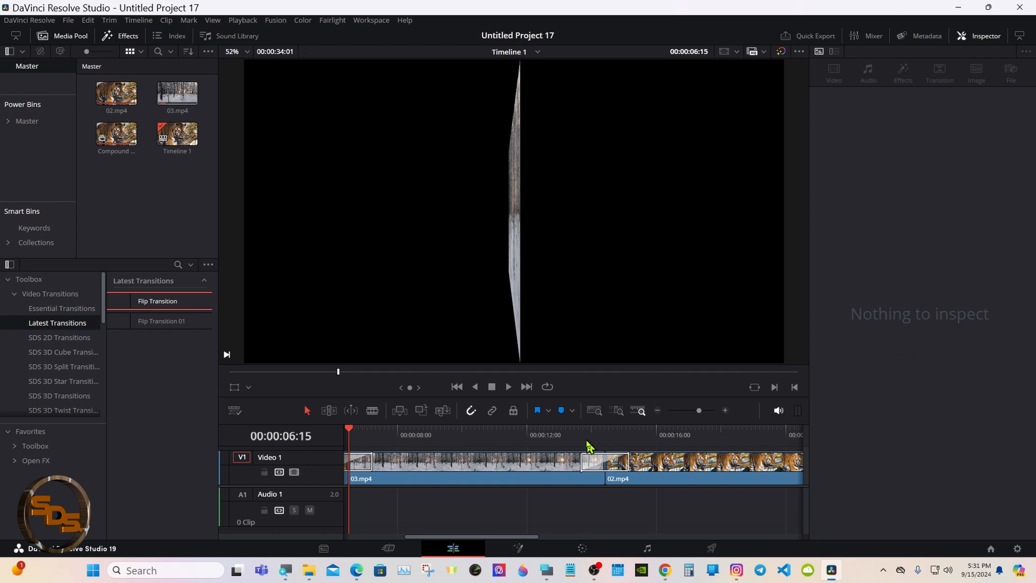
left_click(589, 451)
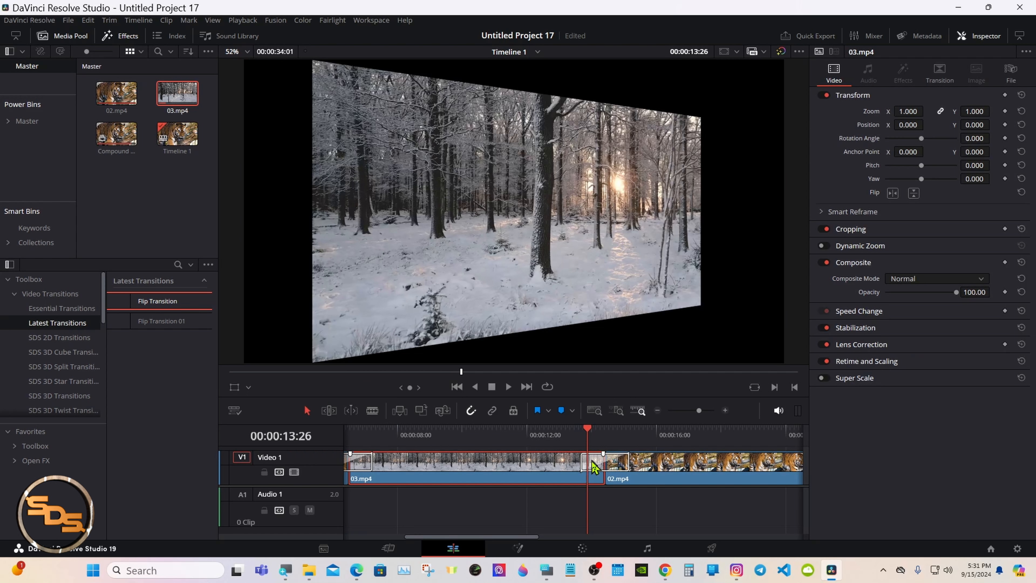
left_click(595, 465)
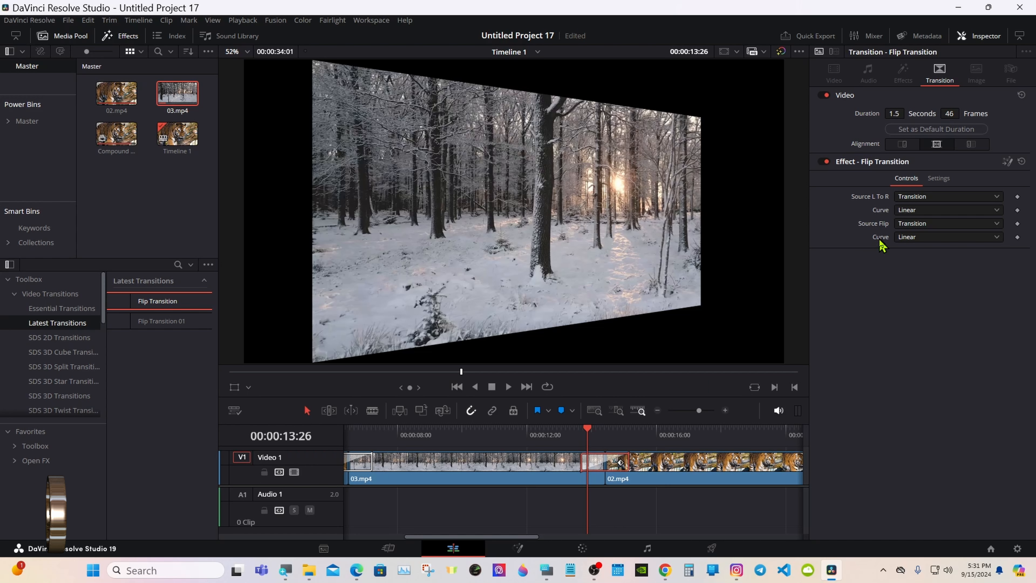
Step: Enable the render cache and preview Flip Transition from its start in an enlarged viewer
left_click(580, 433)
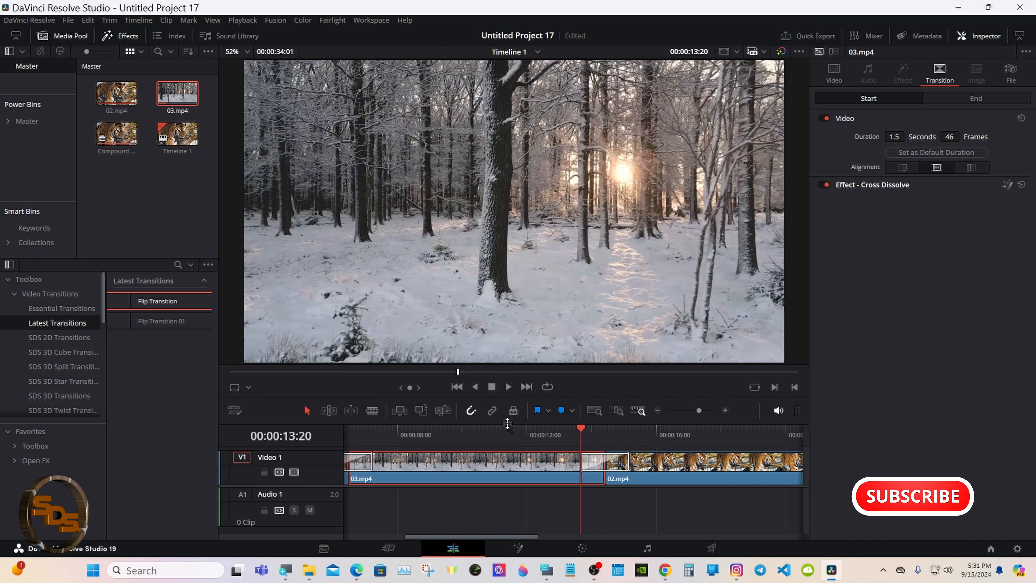
left_click_drag(507, 425, 505, 453)
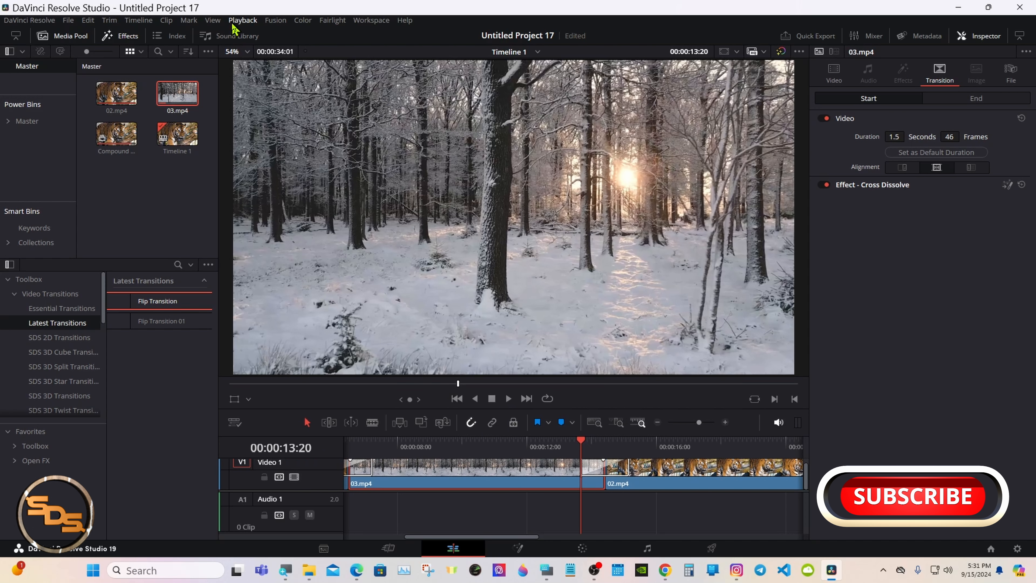
left_click(243, 20)
mouse_move(363, 74)
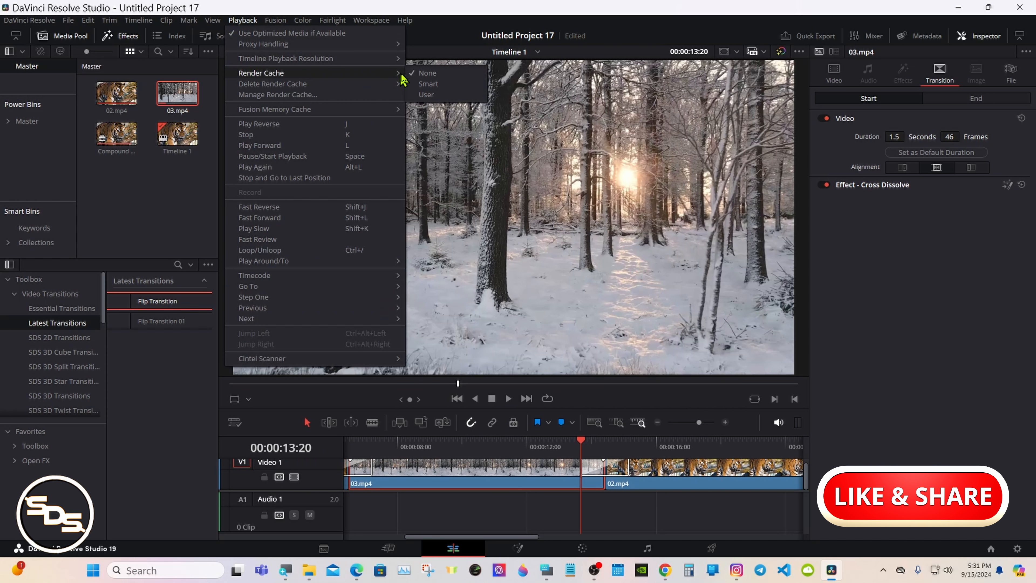
left_click(424, 90)
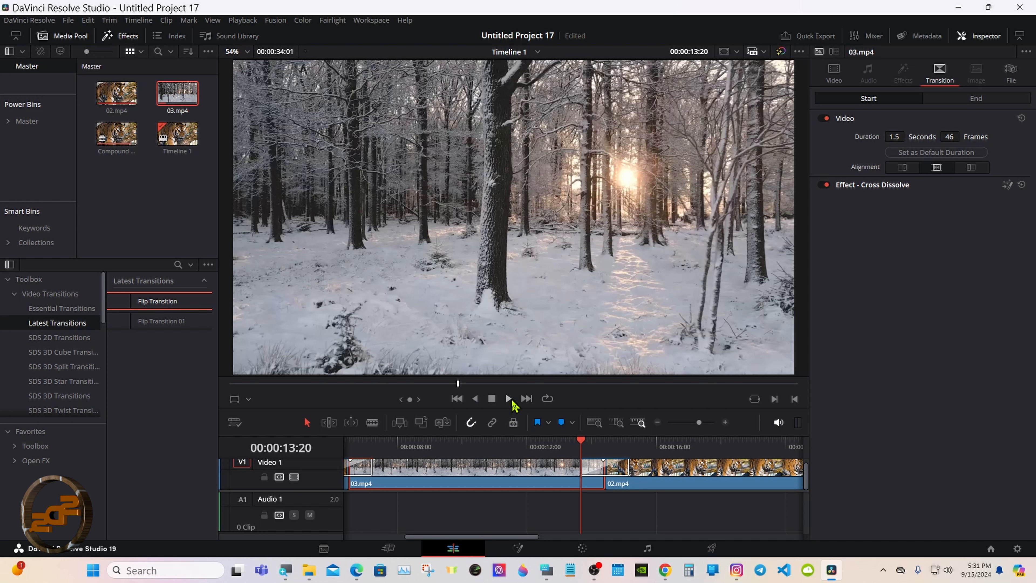
left_click(493, 400)
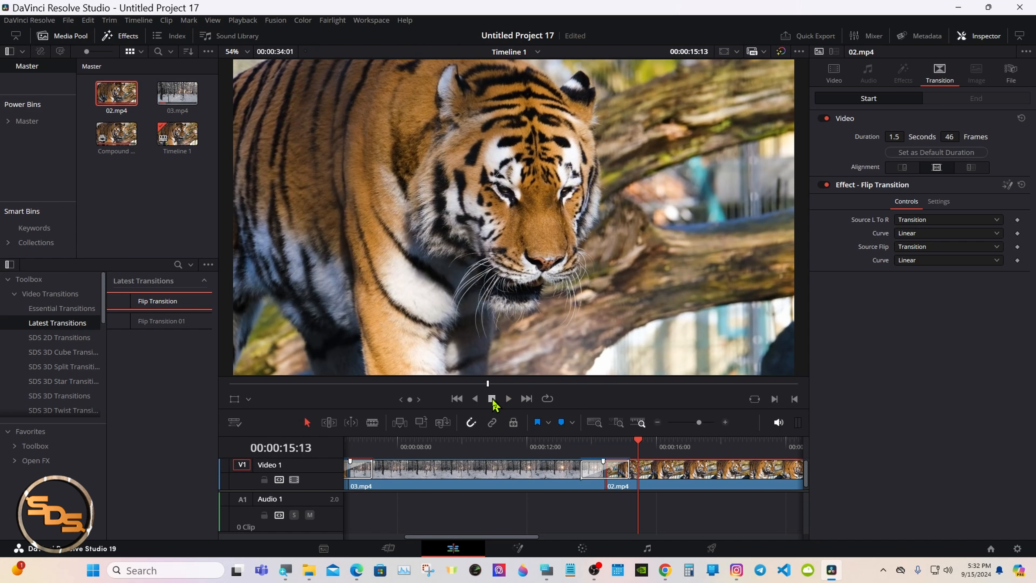
Step: Set the Source L To R curve of Flip Transition to Easing, with Expo for both In and Out
left_click(583, 453)
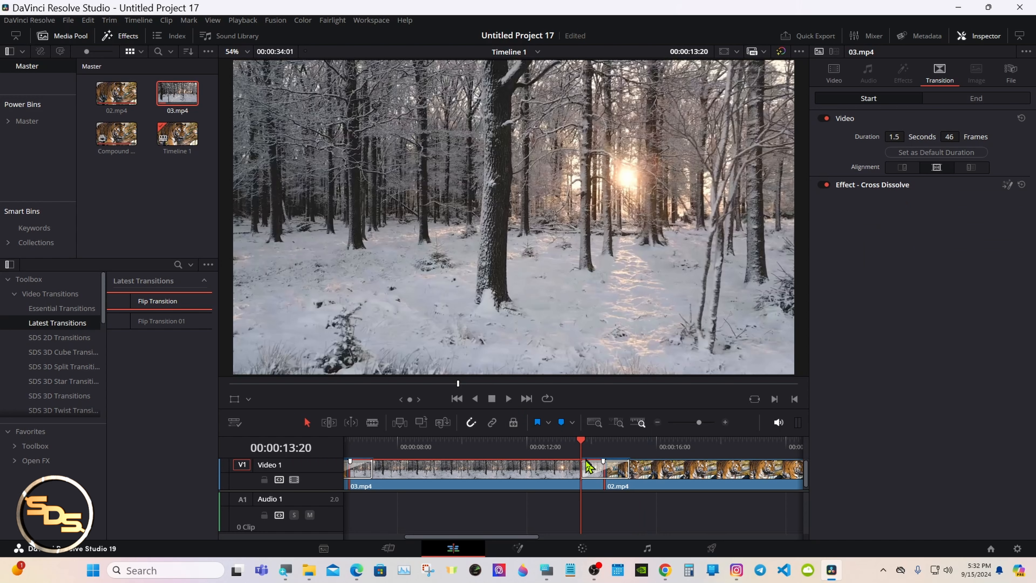
left_click(591, 469)
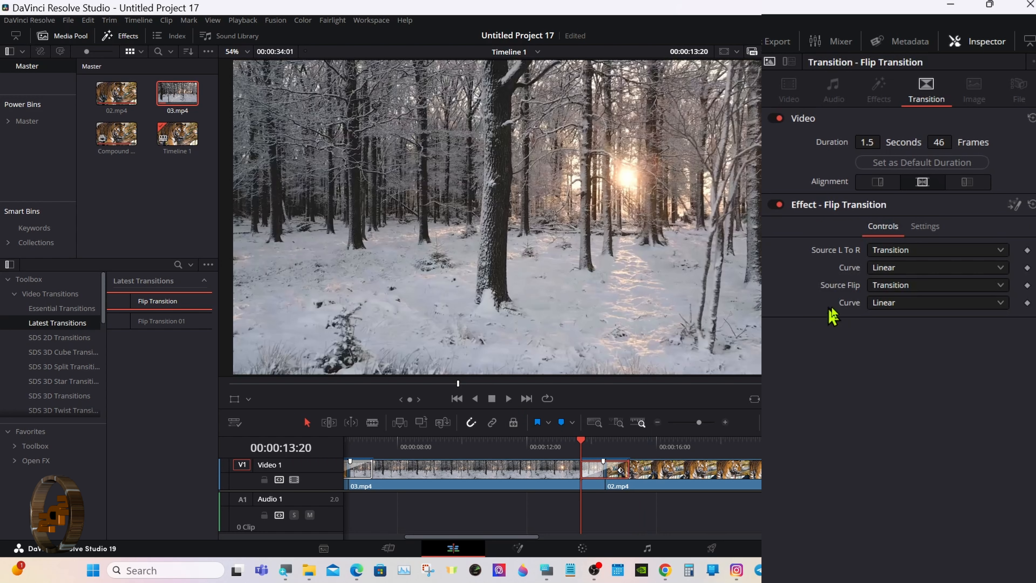
left_click(888, 268)
left_click(885, 302)
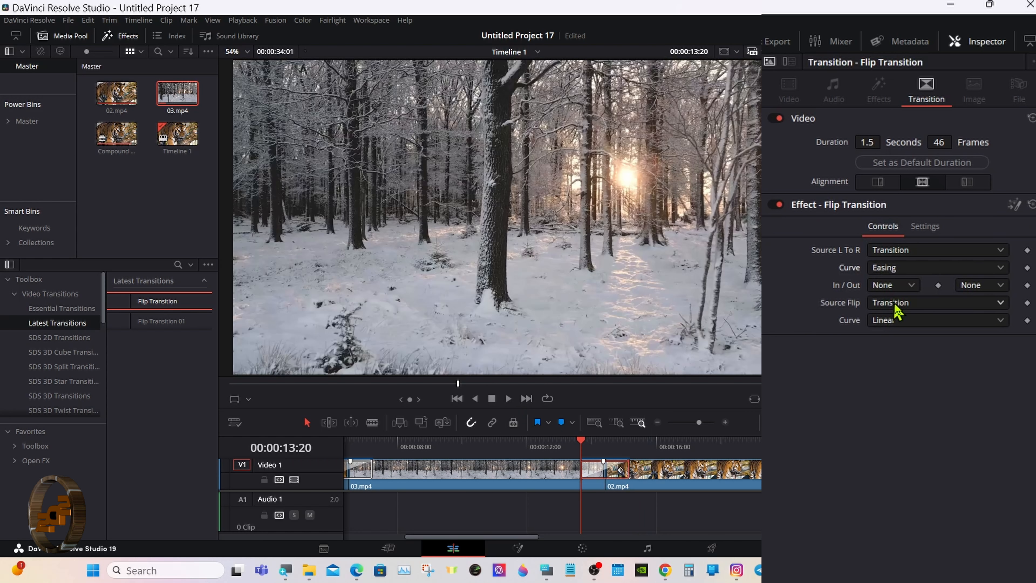
left_click(912, 286)
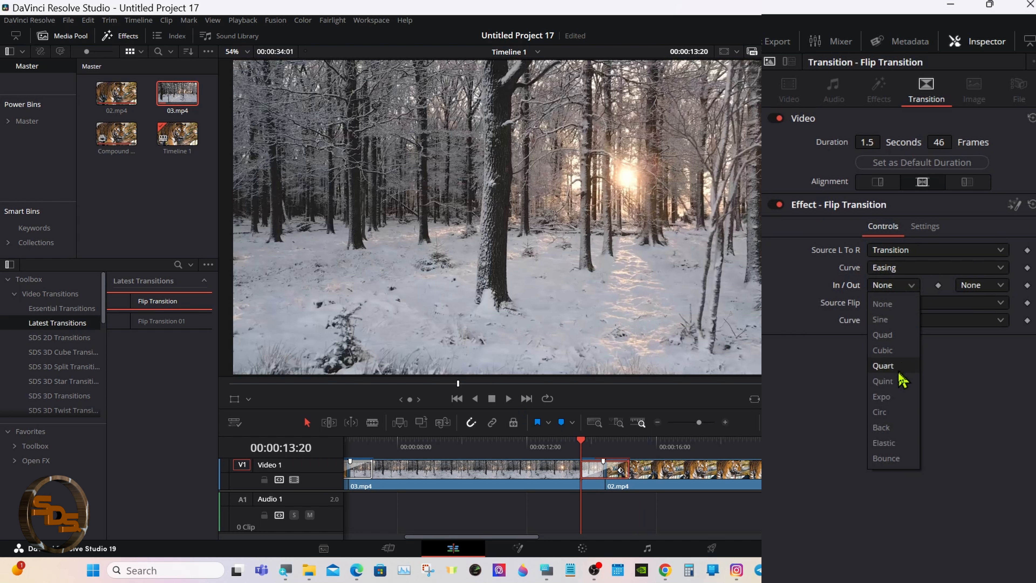
left_click(883, 396)
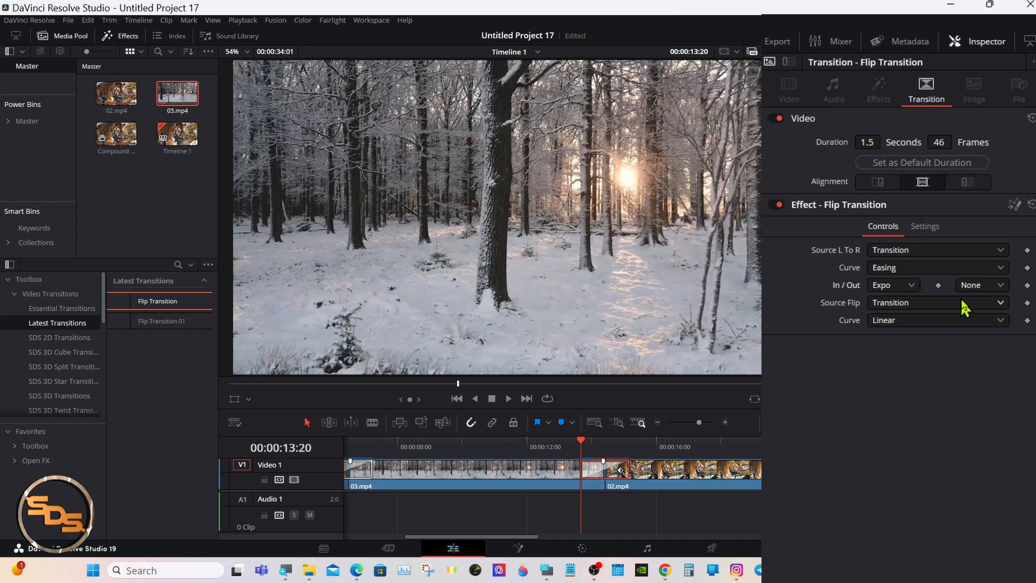
left_click(971, 286)
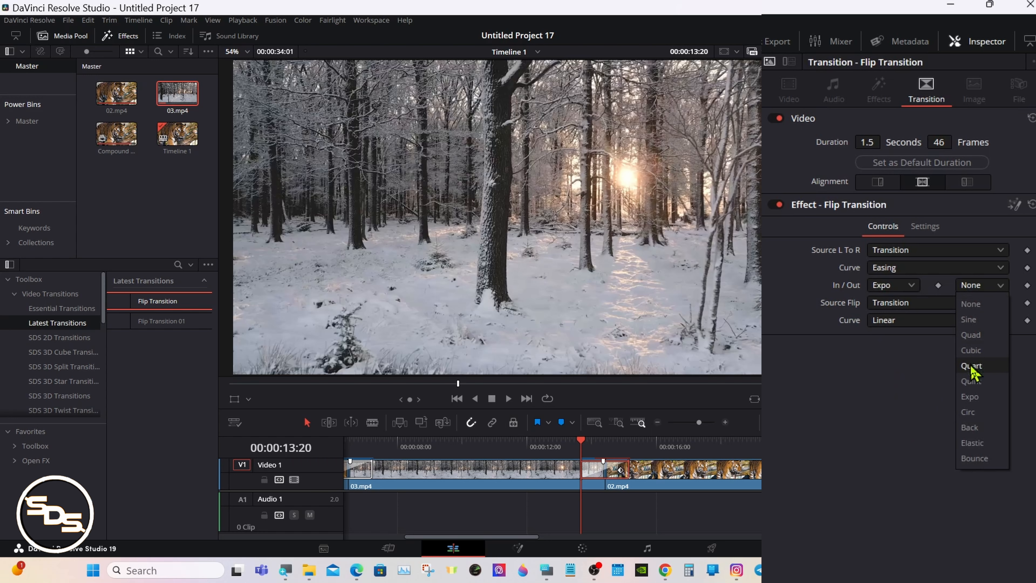
left_click(975, 397)
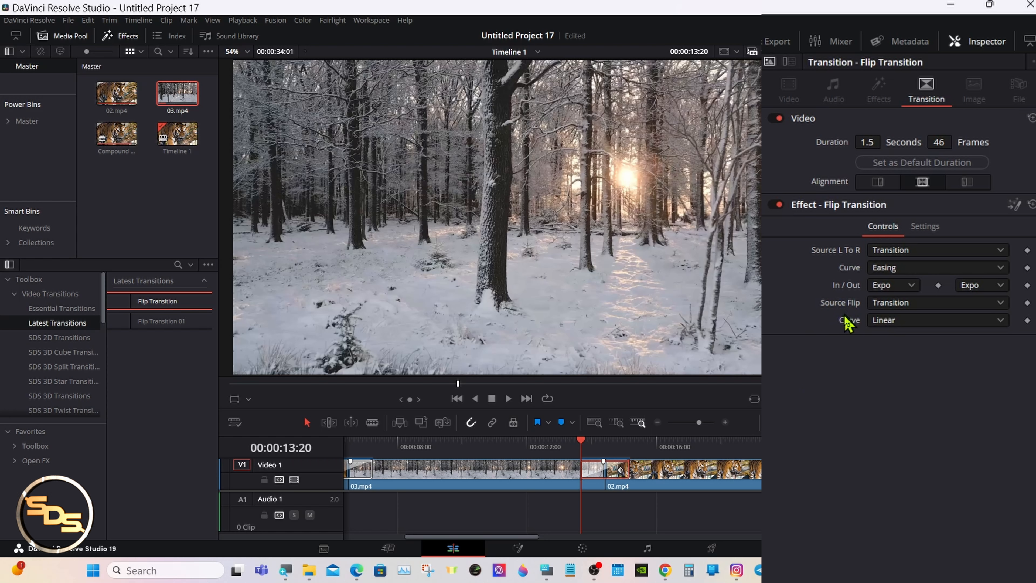
Step: Play Flip Transition from its start to check the motion with Expo easing, and stop past its end
left_click(508, 399)
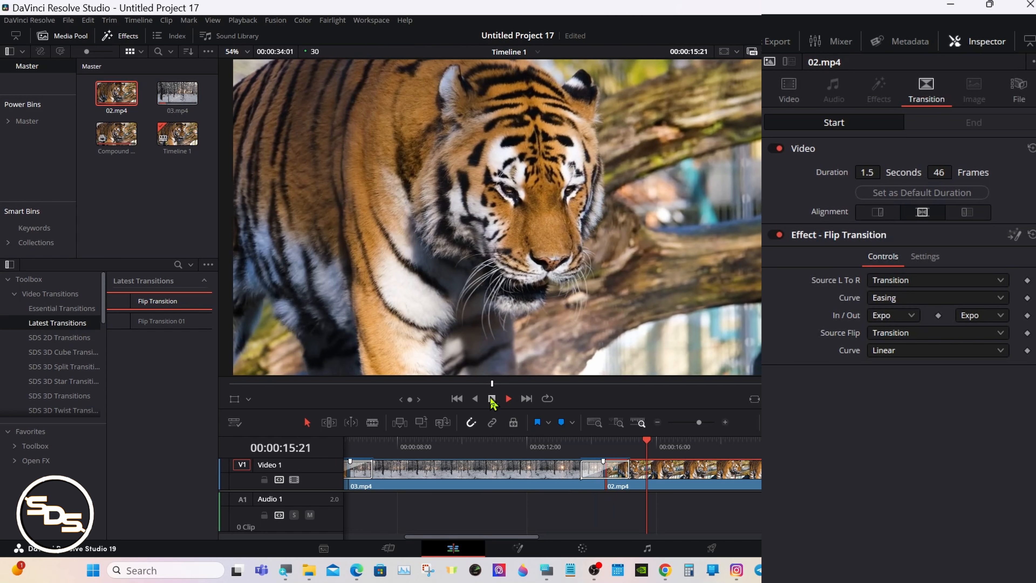
left_click(580, 446)
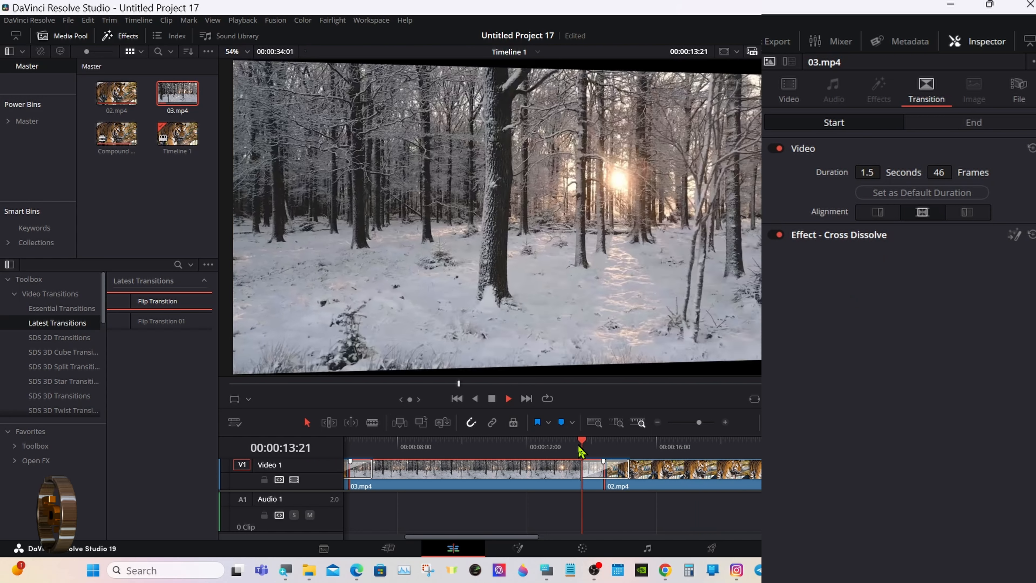
key("space")
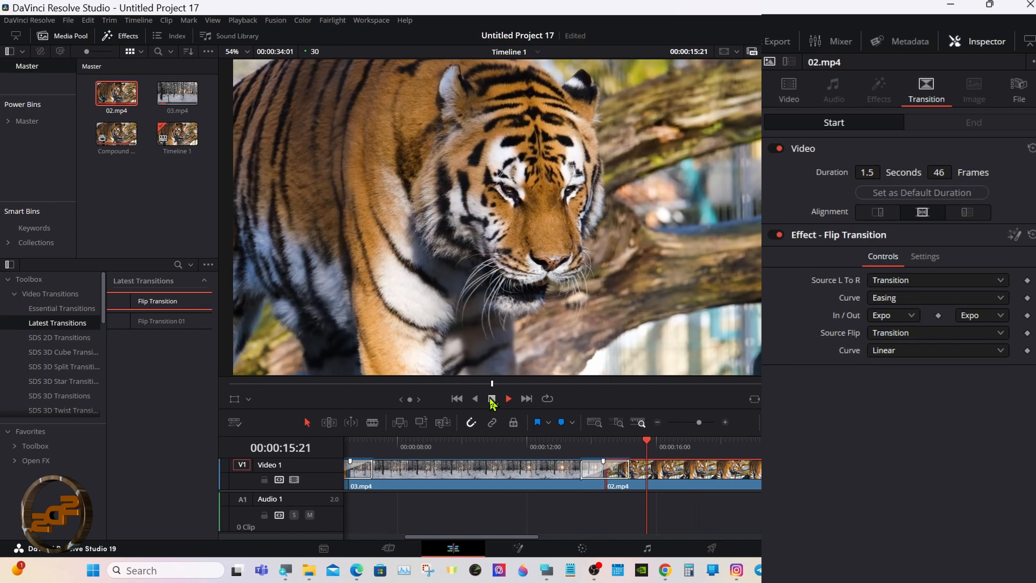
left_click(491, 399)
Step: Set the Source Flip curve of Flip Transition to Easing with Back for In and Out, and play it from its start
left_click(581, 446)
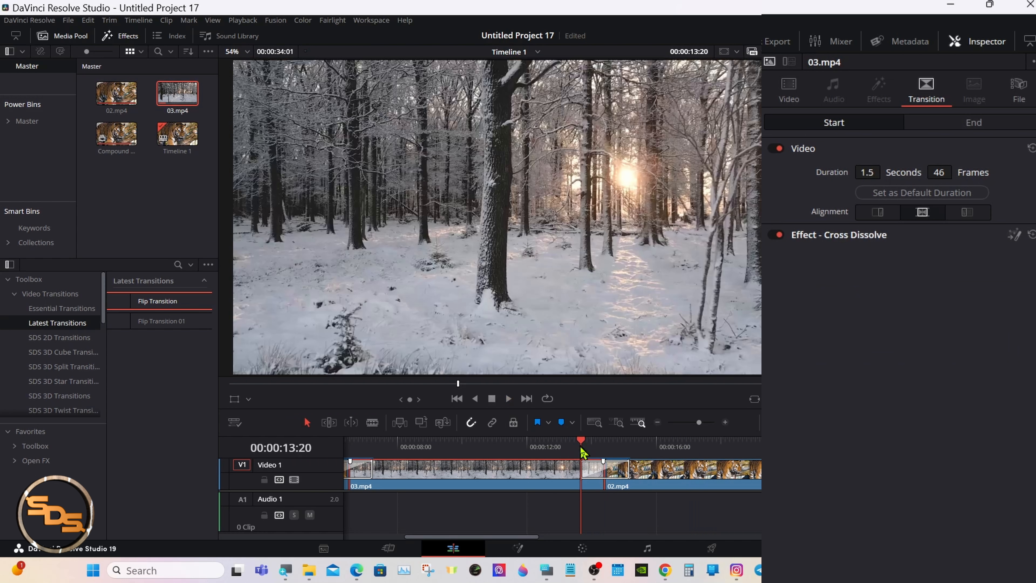
left_click(588, 469)
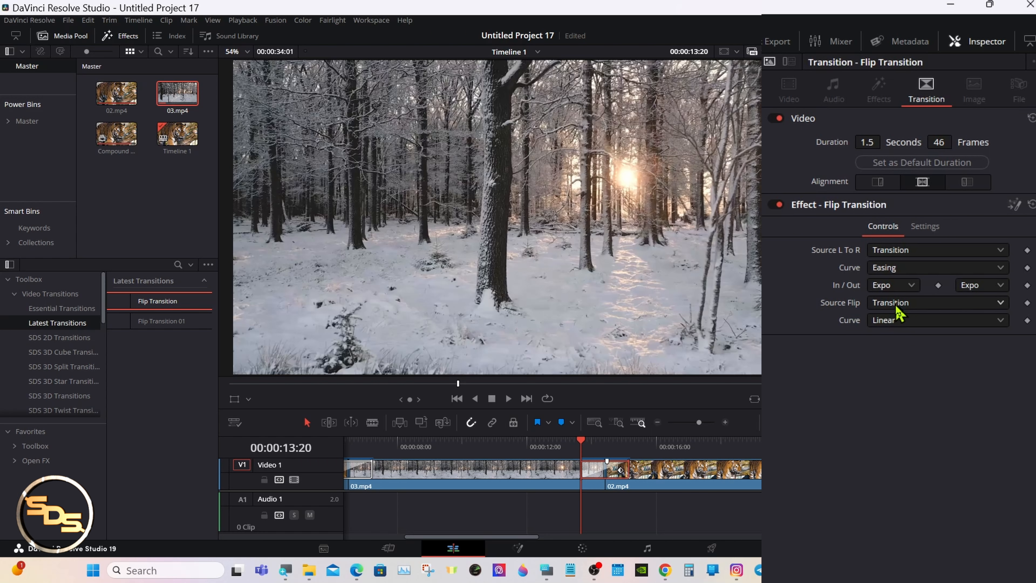
left_click(896, 321)
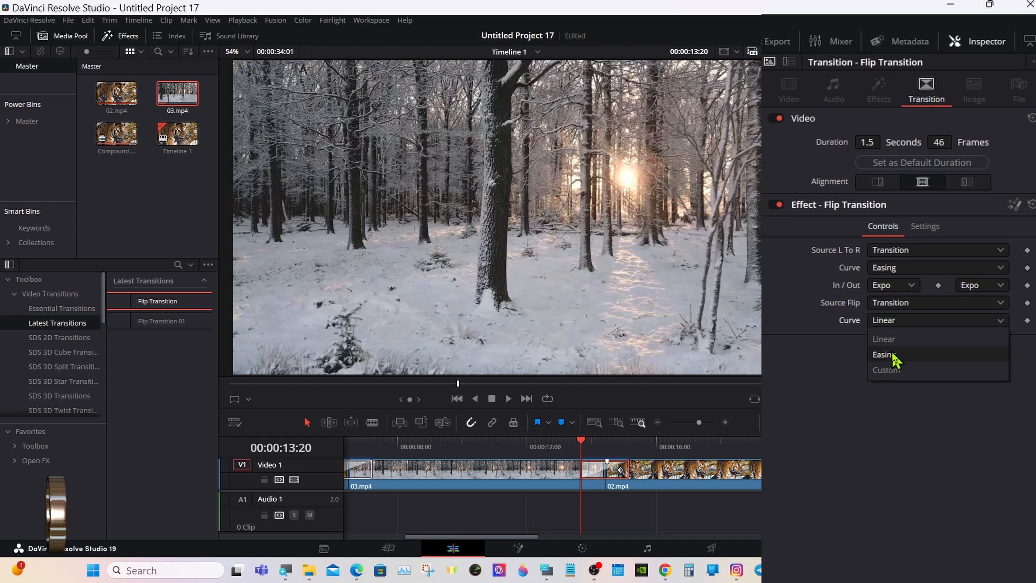
left_click(896, 355)
left_click(893, 338)
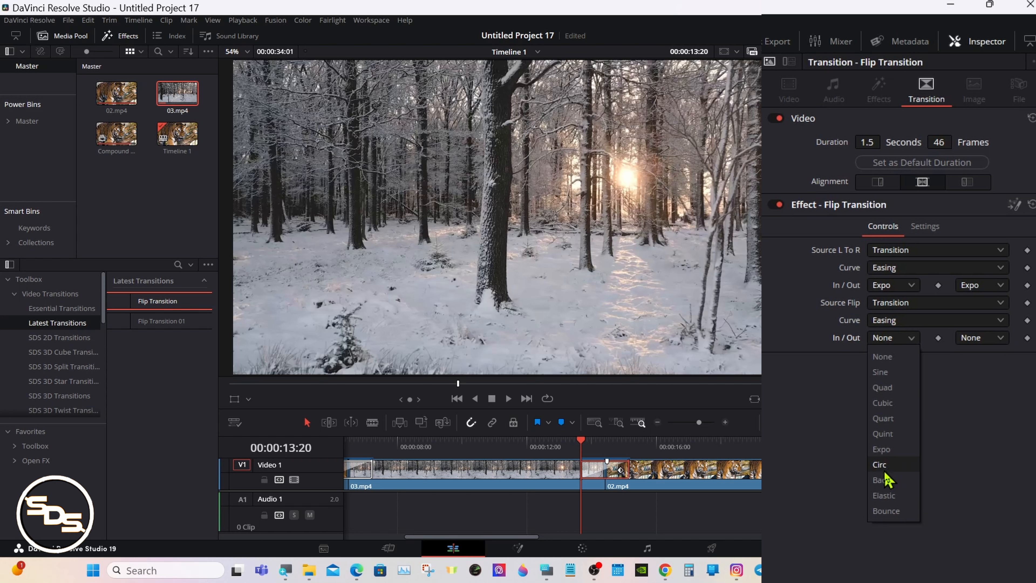
left_click(886, 480)
left_click(979, 339)
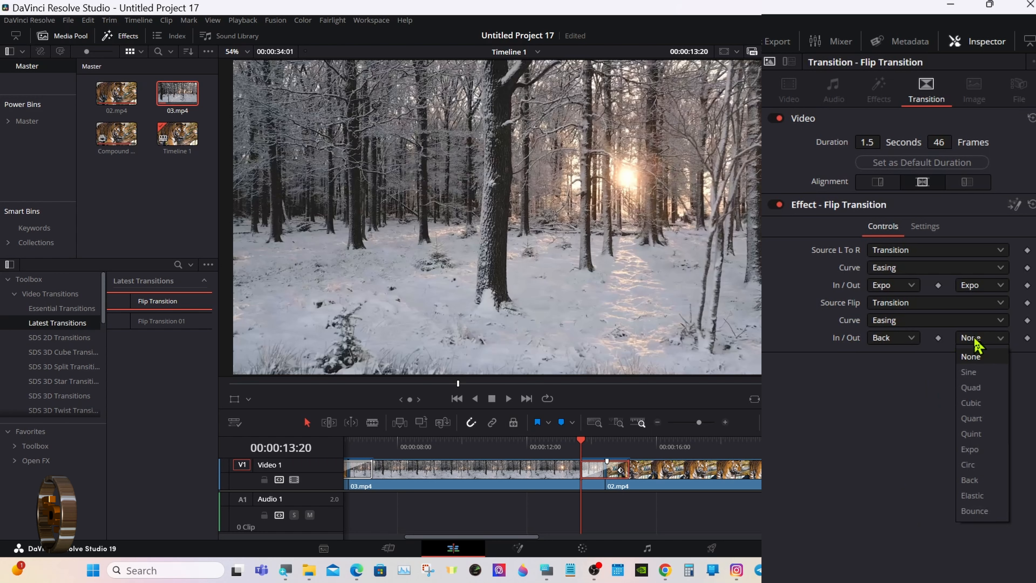
left_click(977, 482)
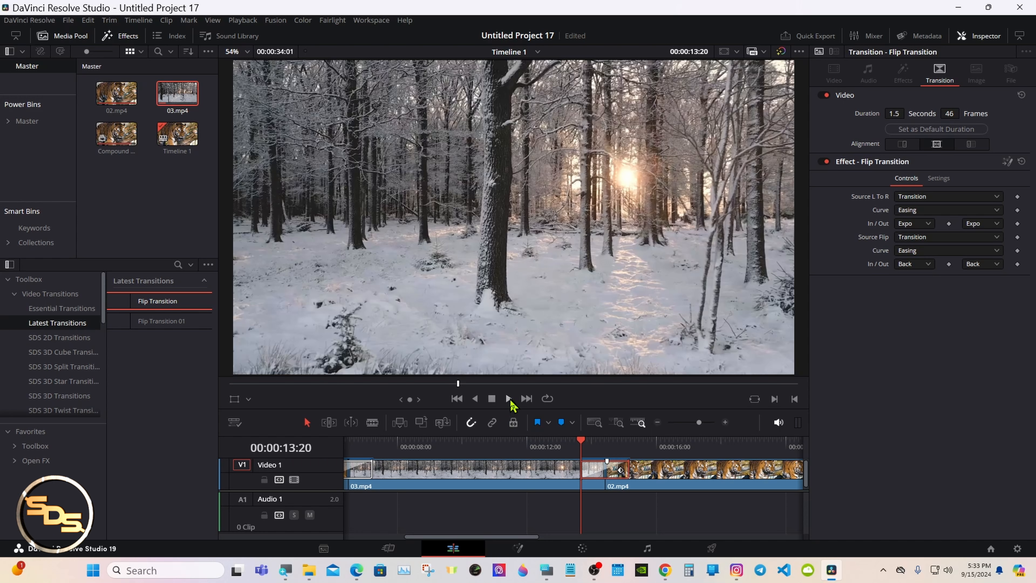
left_click(509, 399)
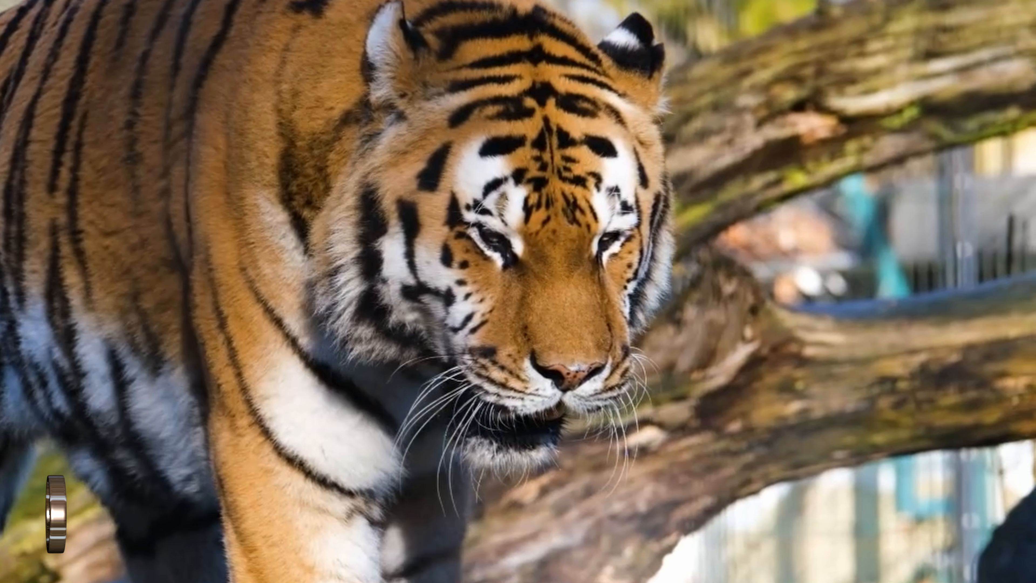